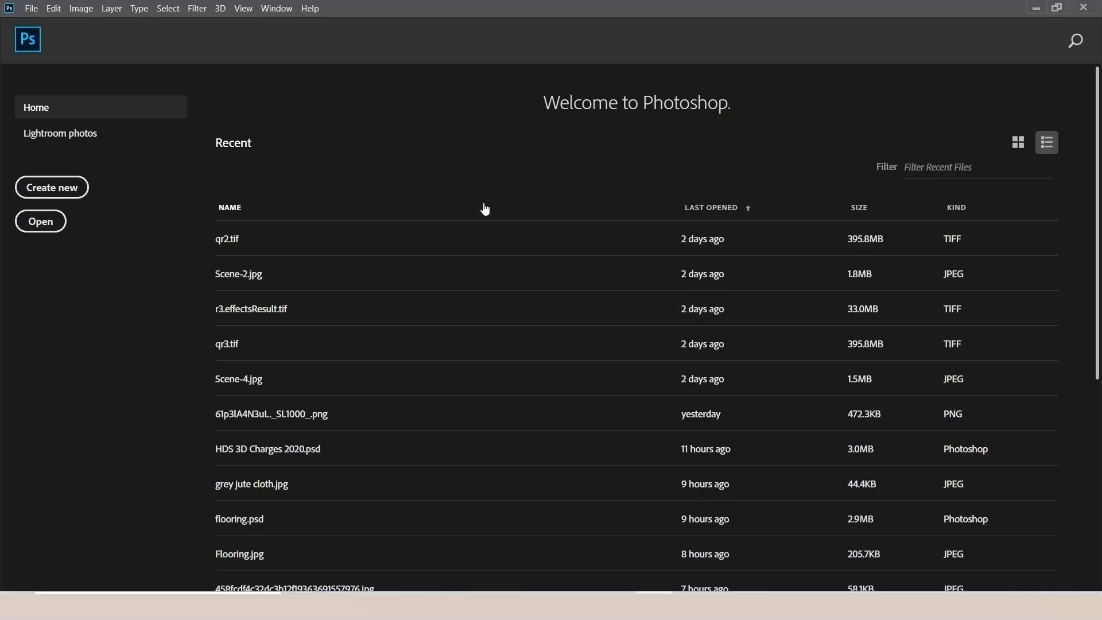
Create a new 1000 × 1000 pixel document and convert its Background into a regular layer named Layer 0.
{"action": "left_click", "coordinate": [46, 191]}
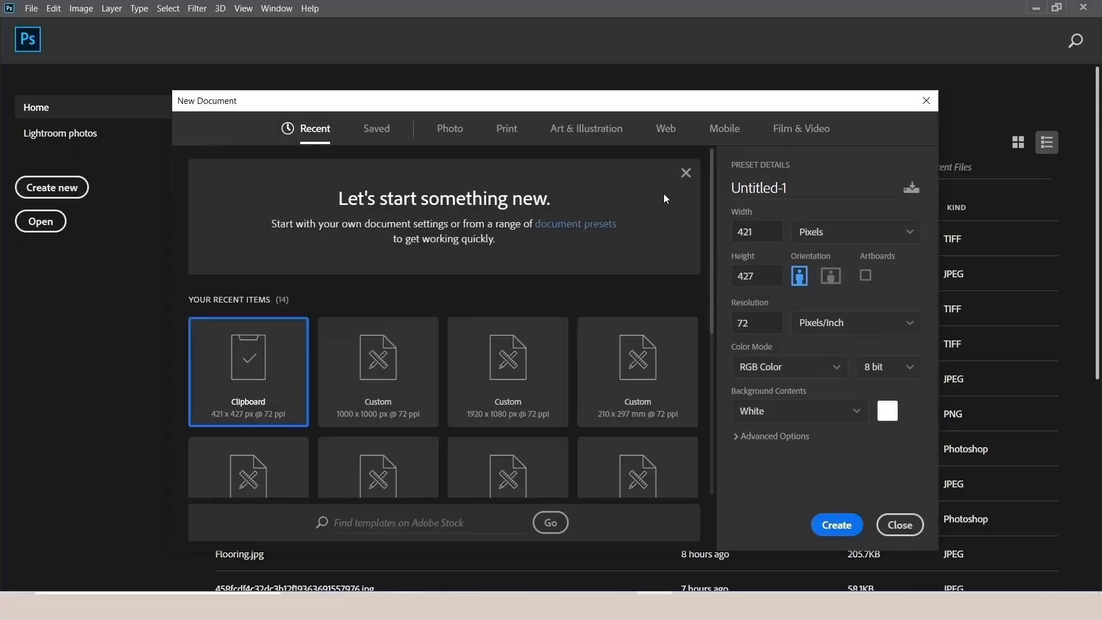
{"action": "type", "text": "1000"}
{"action": "left_click", "coordinate": [758, 277]}
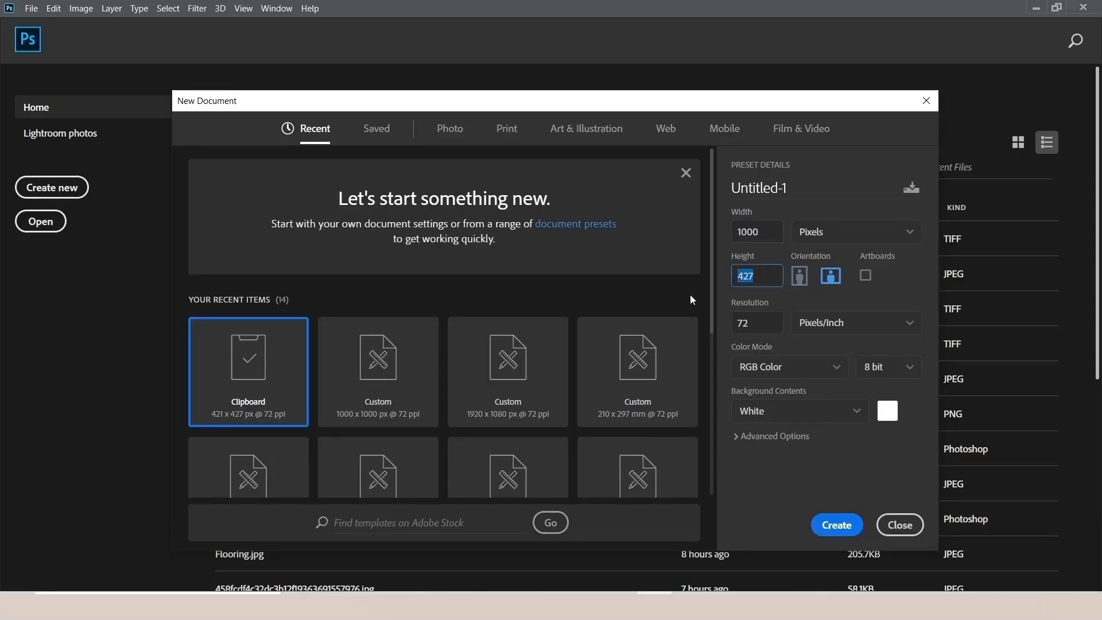
{"action": "type", "text": "1000"}
{"action": "left_click", "coordinate": [843, 529]}
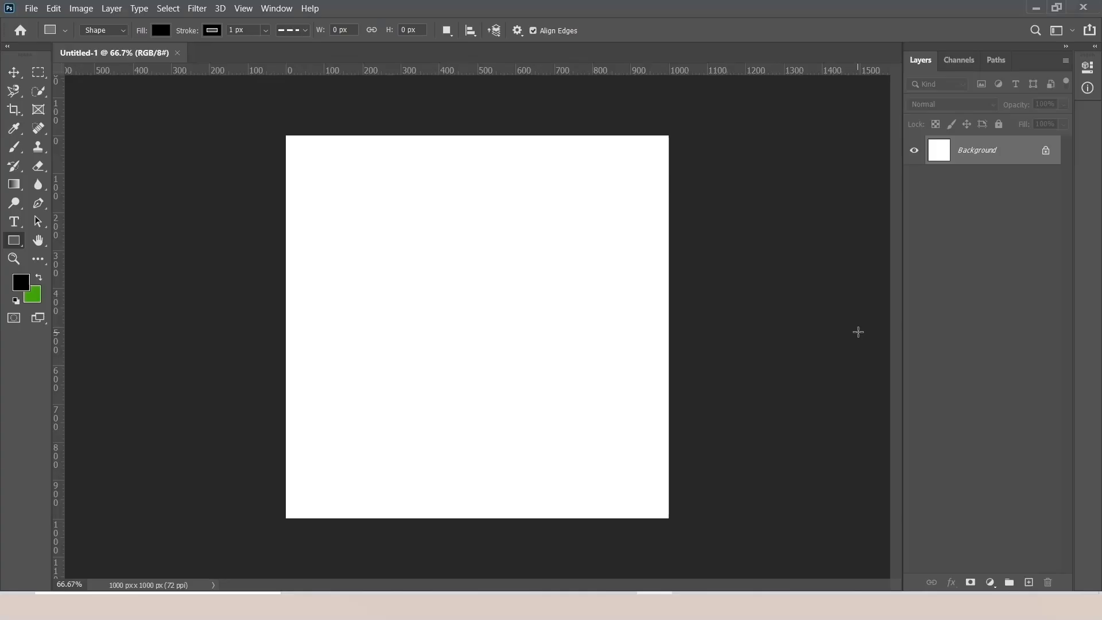
{"action": "double_click", "coordinate": [992, 151]}
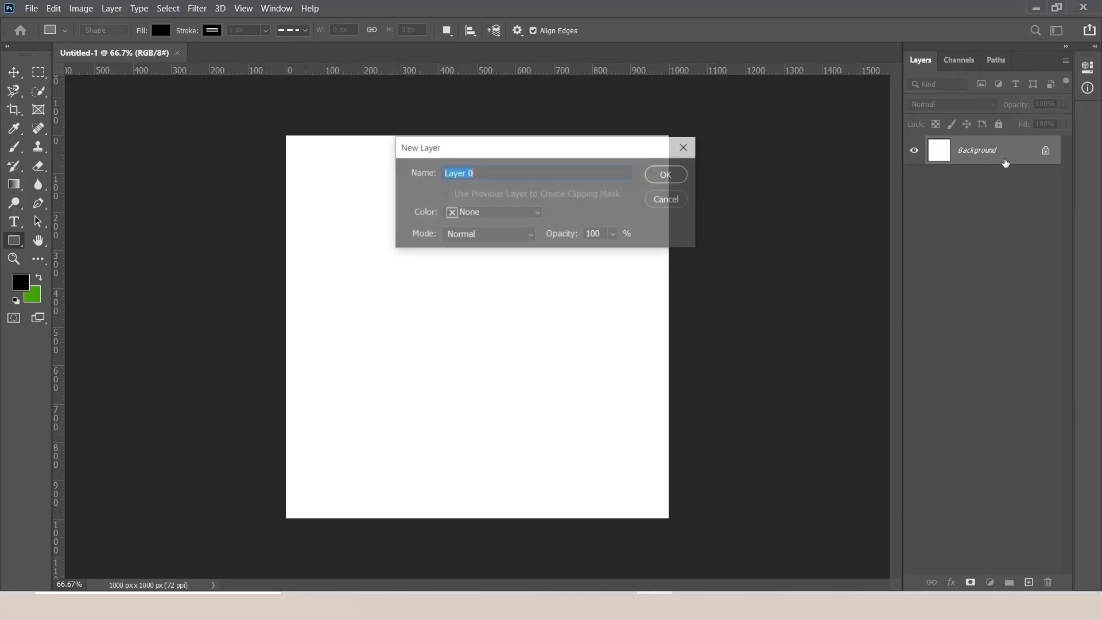
{"action": "left_click", "coordinate": [668, 175]}
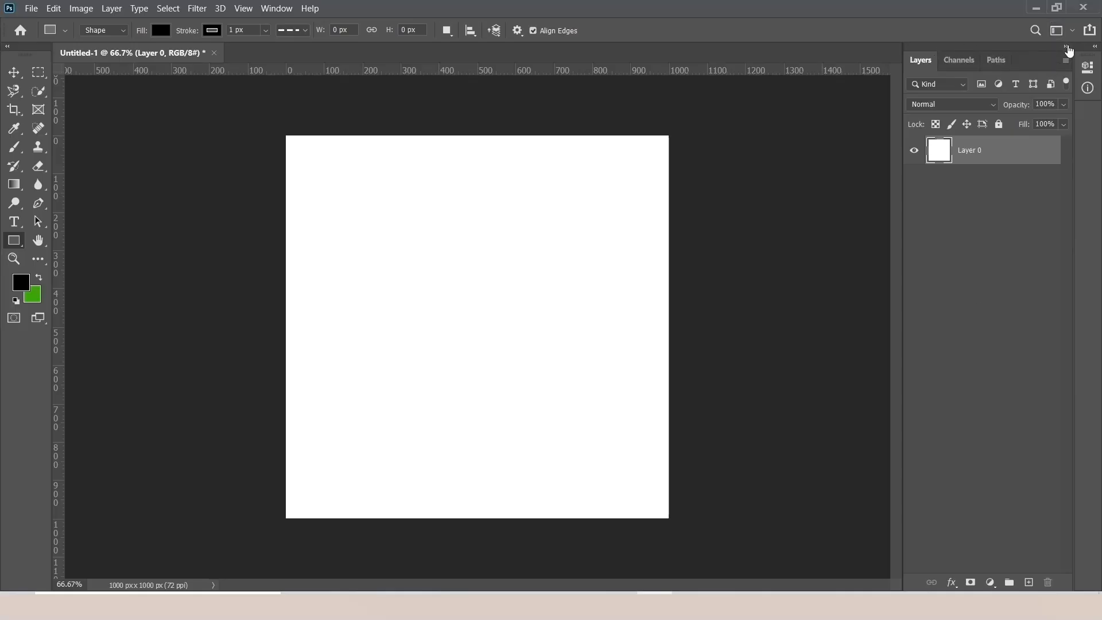
Close the Layers, Channels and Paths group, then the remaining docked group, to clear the workspace beside the canvas.
{"action": "left_click", "coordinate": [1067, 48]}
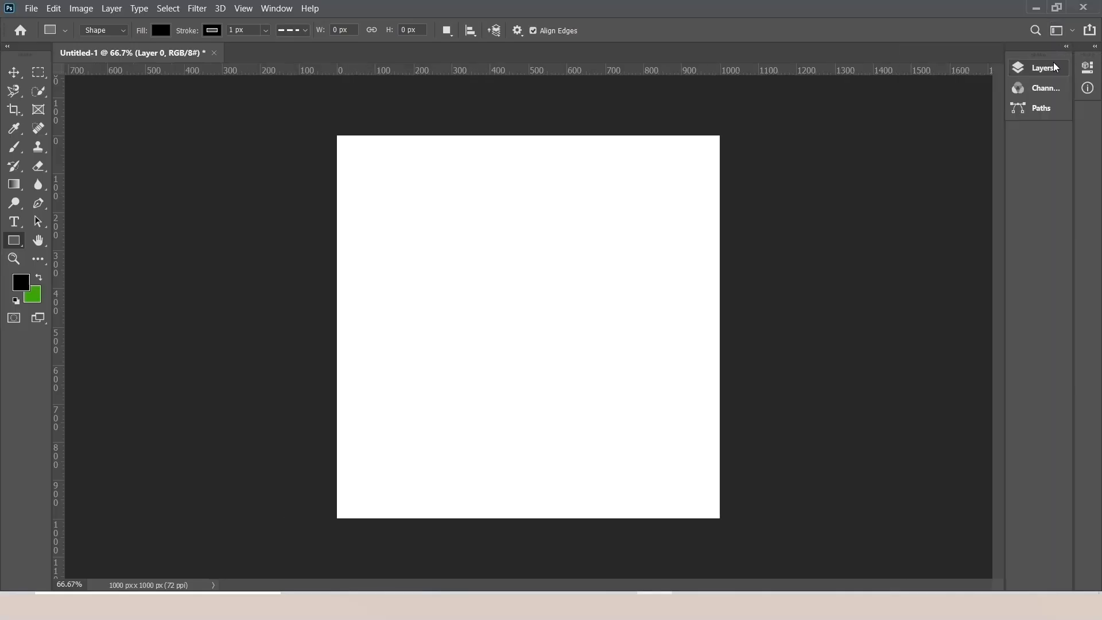
{"action": "right_click", "coordinate": [1058, 65]}
{"action": "left_click", "coordinate": [1013, 87]}
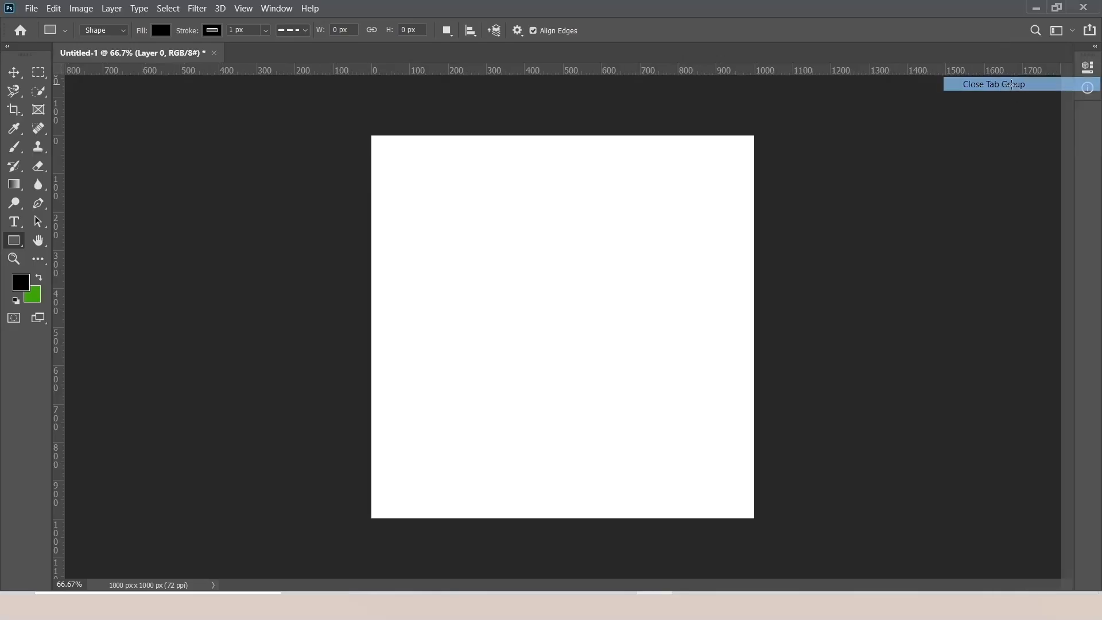
{"action": "right_click", "coordinate": [1093, 78]}
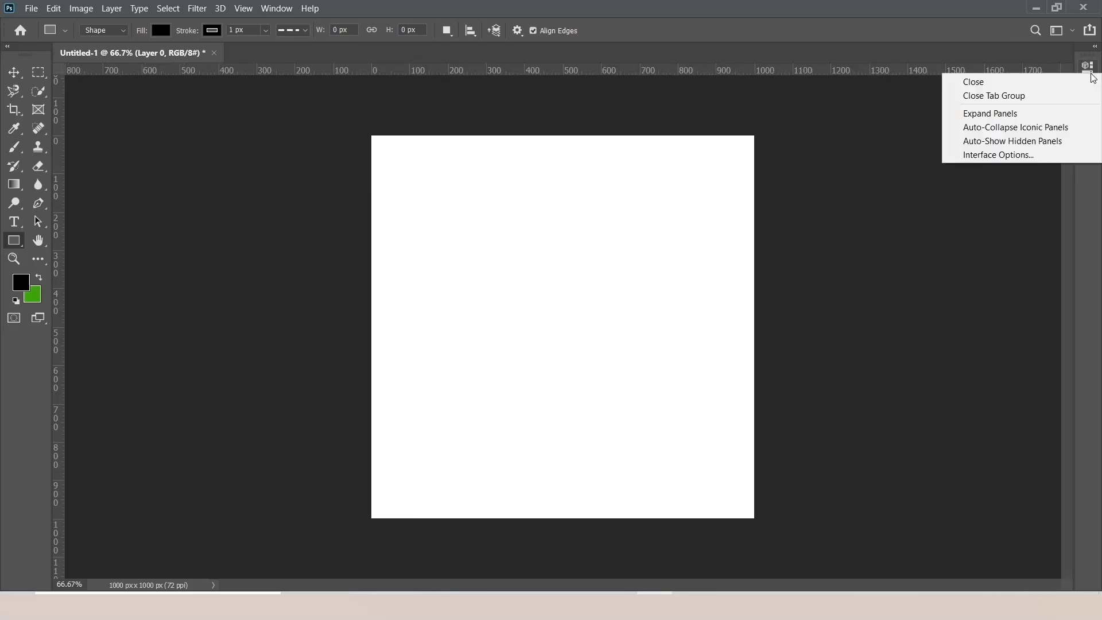
{"action": "left_click", "coordinate": [1037, 96]}
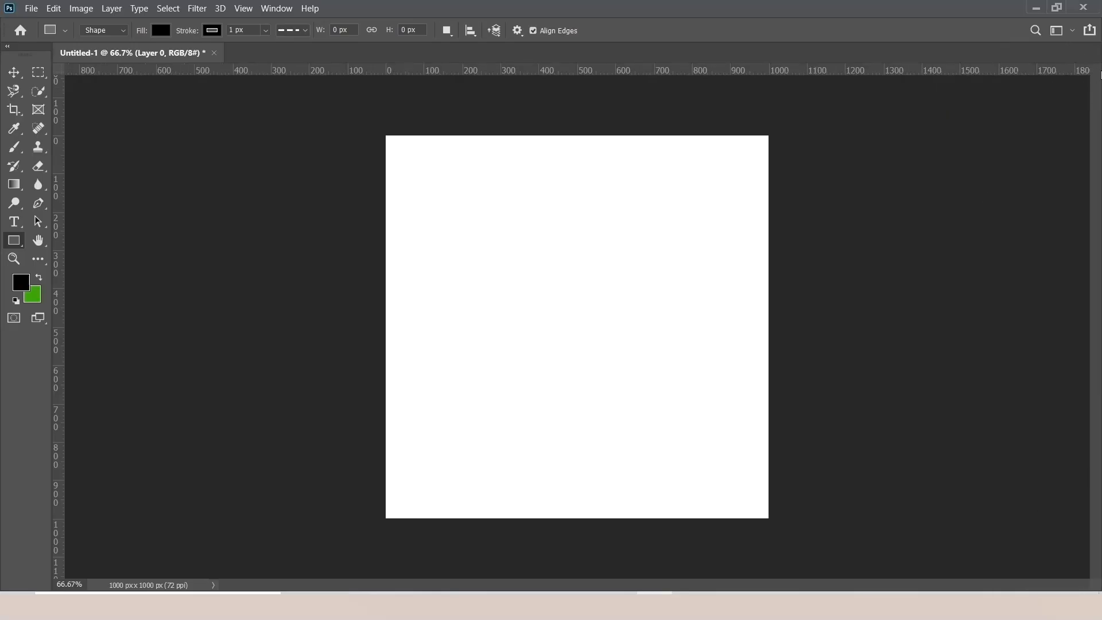
Examine the tool variants grouped with the Move, Rectangular Marquee and Quick Selection tools.
{"action": "left_click", "coordinate": [39, 71]}
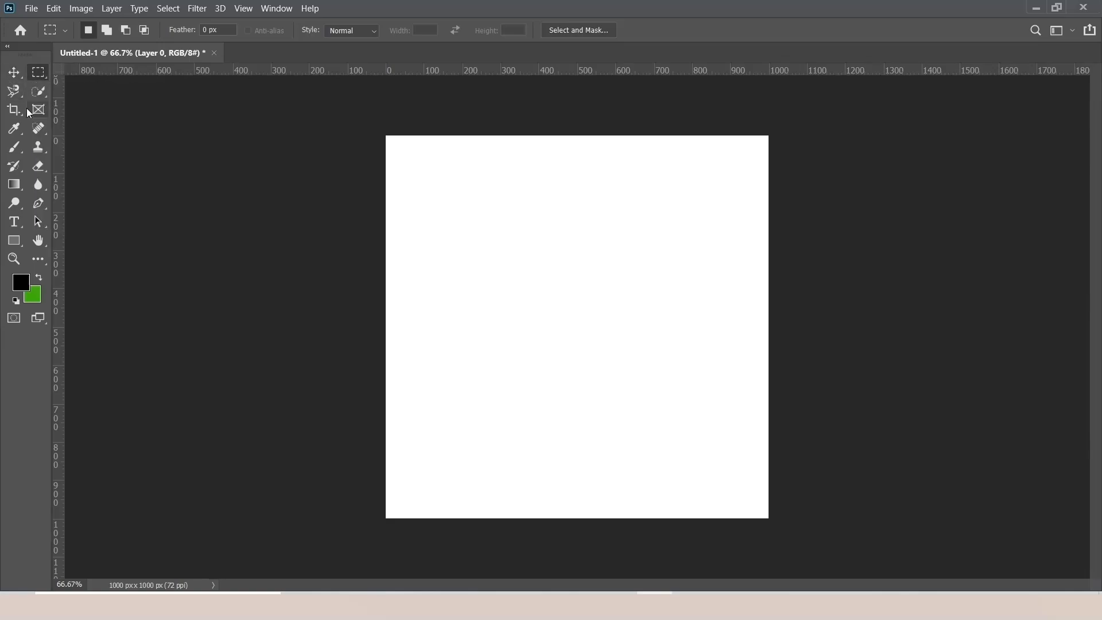
{"action": "left_click", "coordinate": [15, 73]}
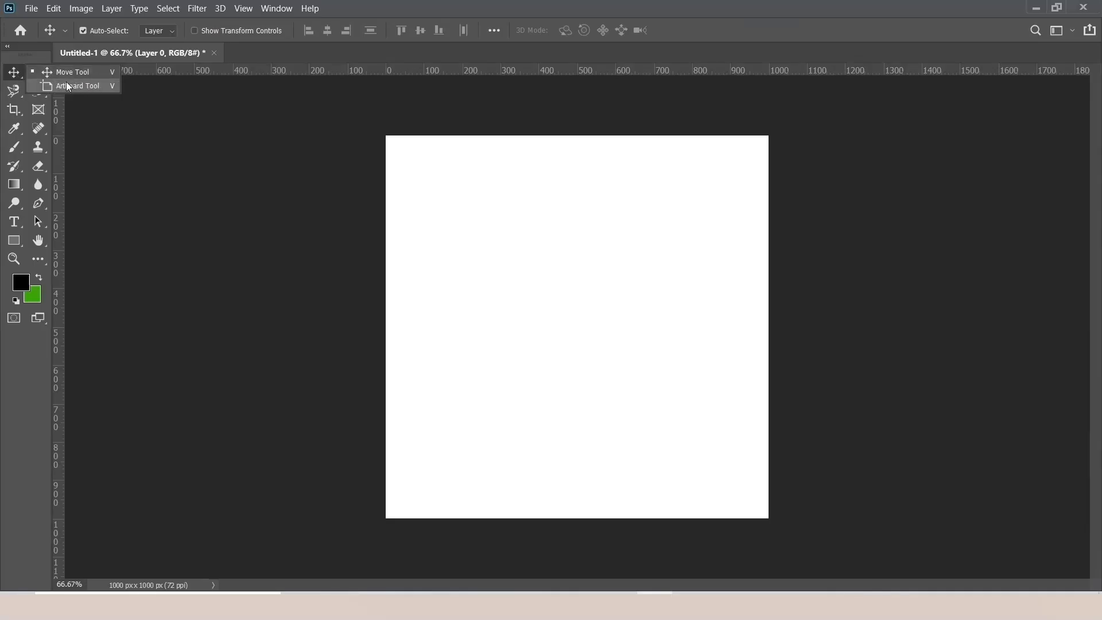
{"action": "left_click", "coordinate": [44, 74]}
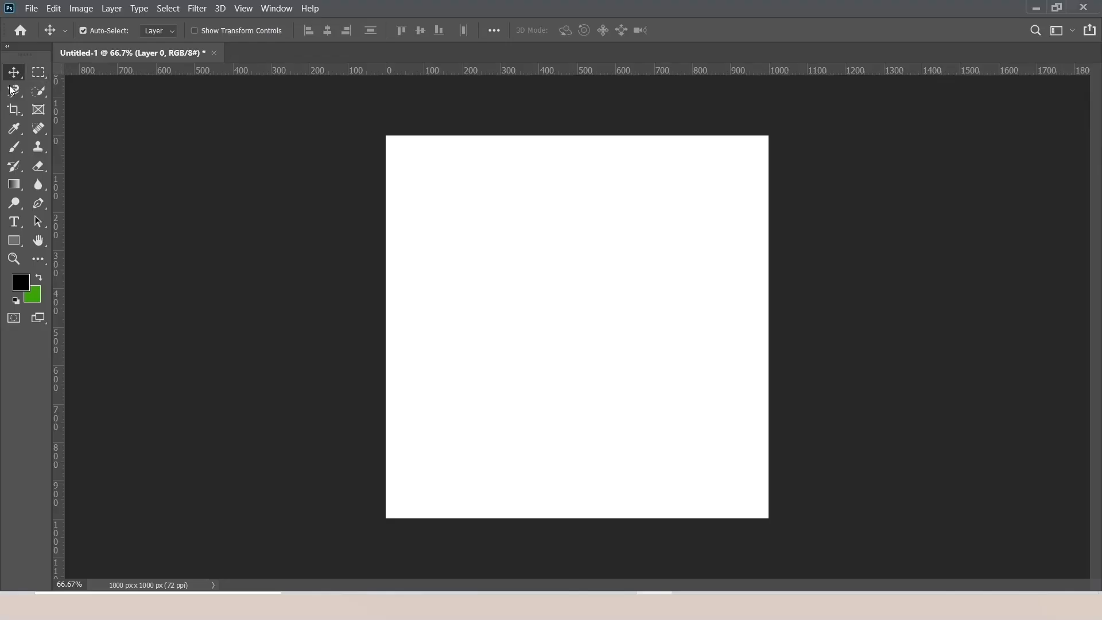
{"action": "left_click", "coordinate": [39, 72]}
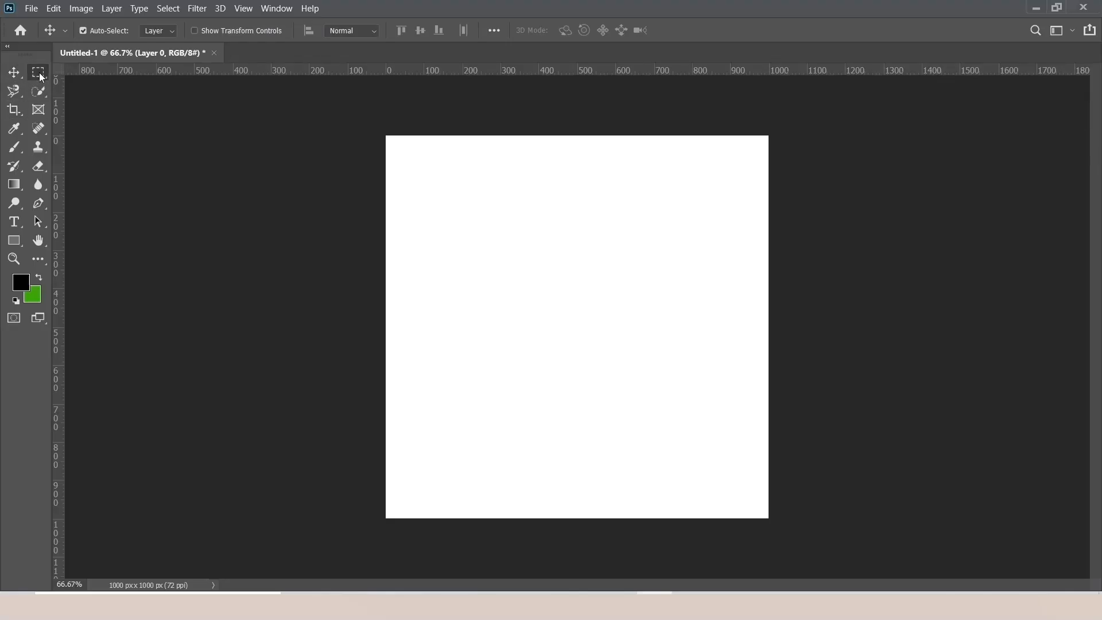
{"action": "right_click", "coordinate": [39, 72]}
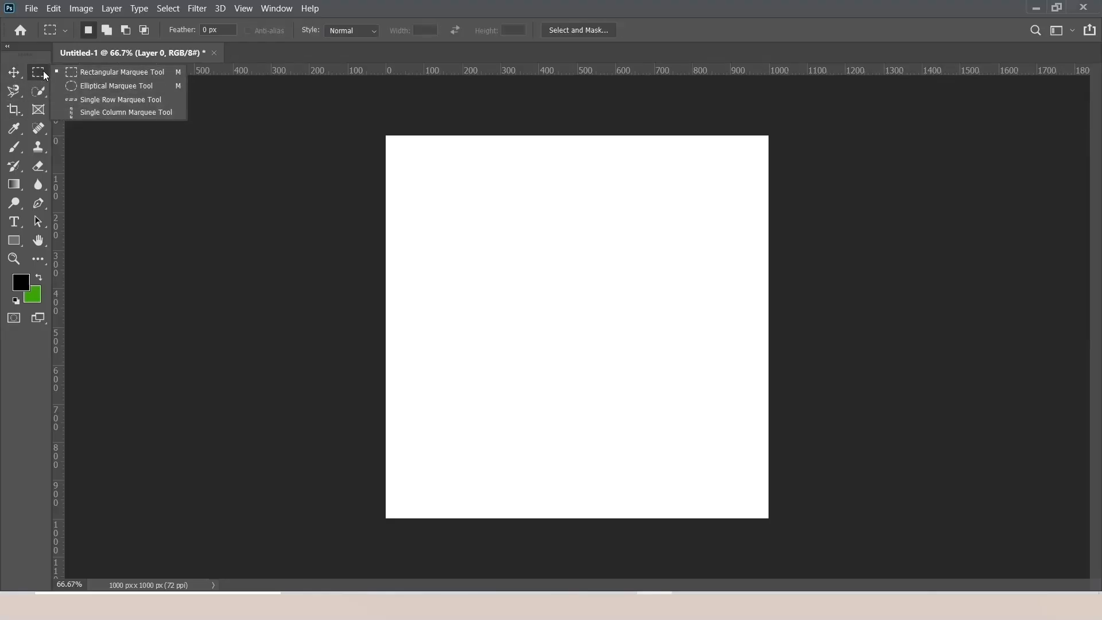
{"action": "left_click", "coordinate": [39, 87]}
{"action": "right_click", "coordinate": [39, 88]}
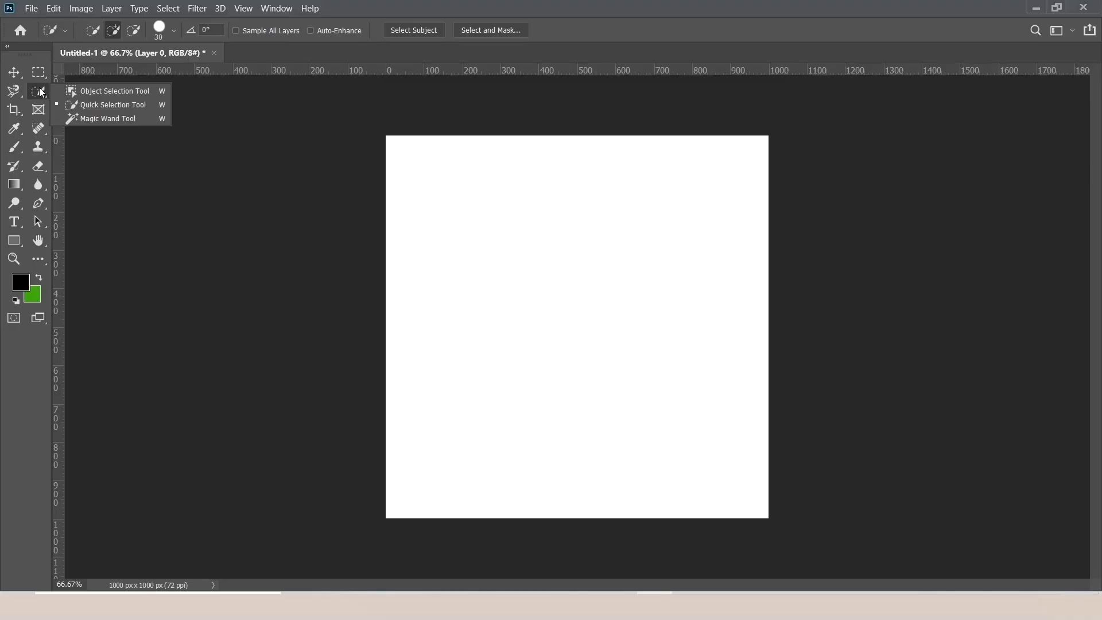
{"action": "left_click", "coordinate": [39, 74]}
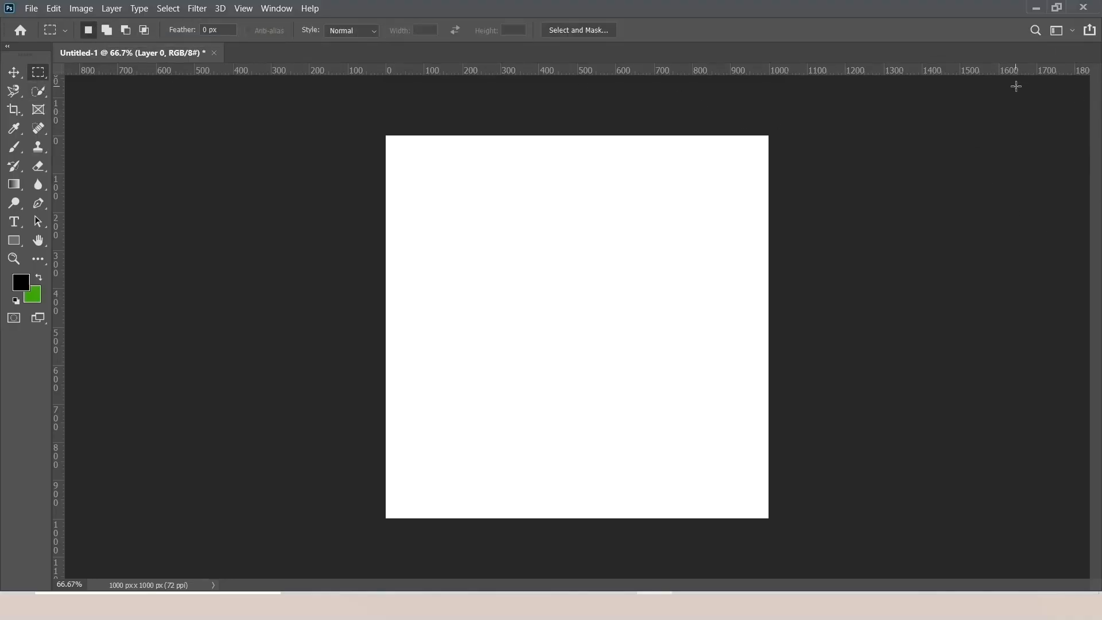
Bring back the Layers, Channels and Paths group and expand it fully in the dock.
{"action": "key", "text": "F7"}
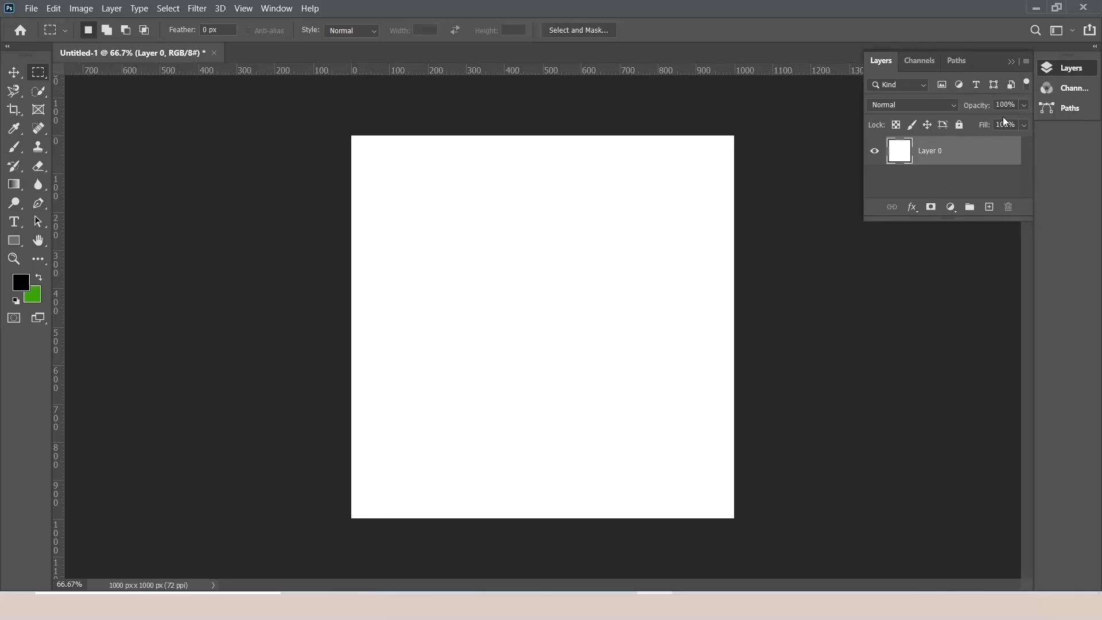
{"action": "left_click", "coordinate": [1011, 61]}
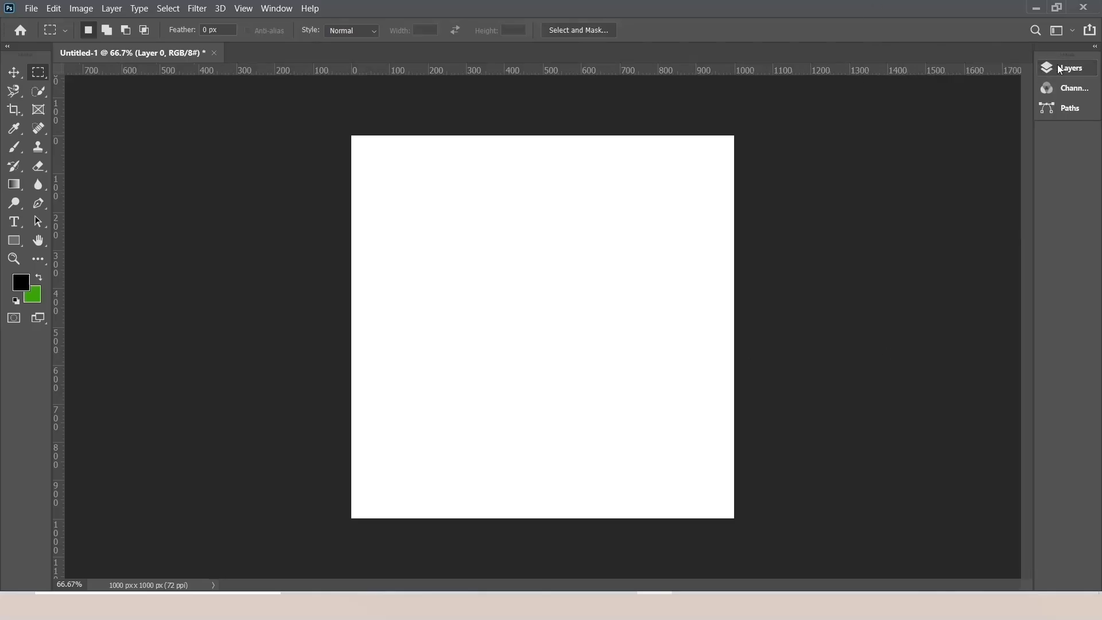
{"action": "left_click", "coordinate": [1094, 48]}
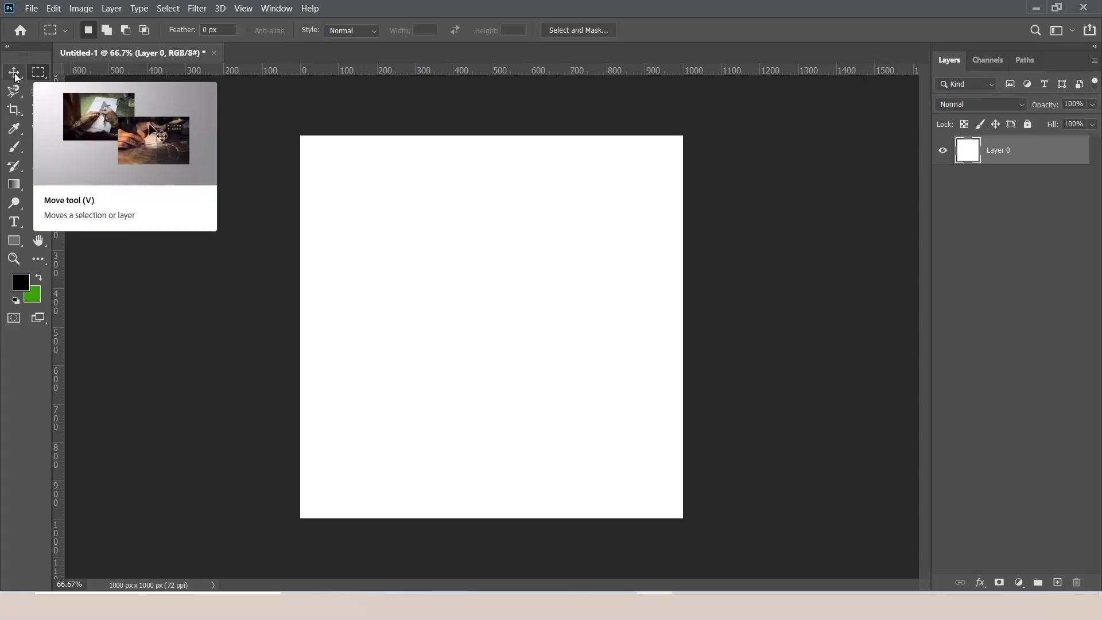
Draw a 1000 × 1000 px artboard around the whole existing canvas with the Artboard Tool.
{"action": "left_click_drag", "start_coordinate": [16, 76], "coordinate": [63, 86]}
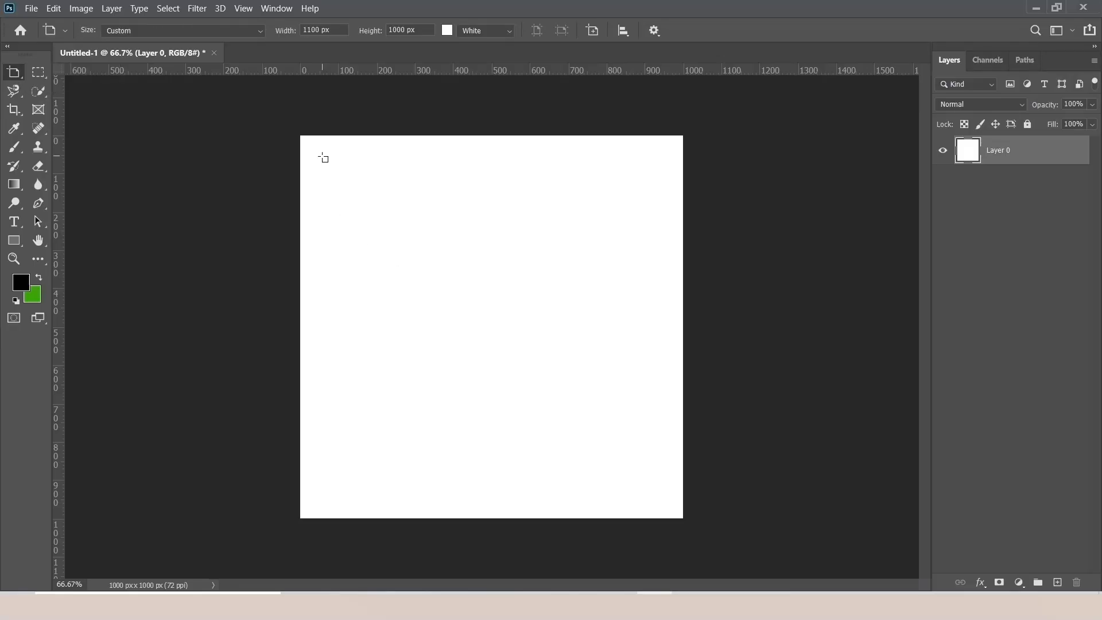
{"action": "left_click", "coordinate": [14, 259]}
{"action": "left_click_drag", "start_coordinate": [442, 251], "coordinate": [455, 251]}
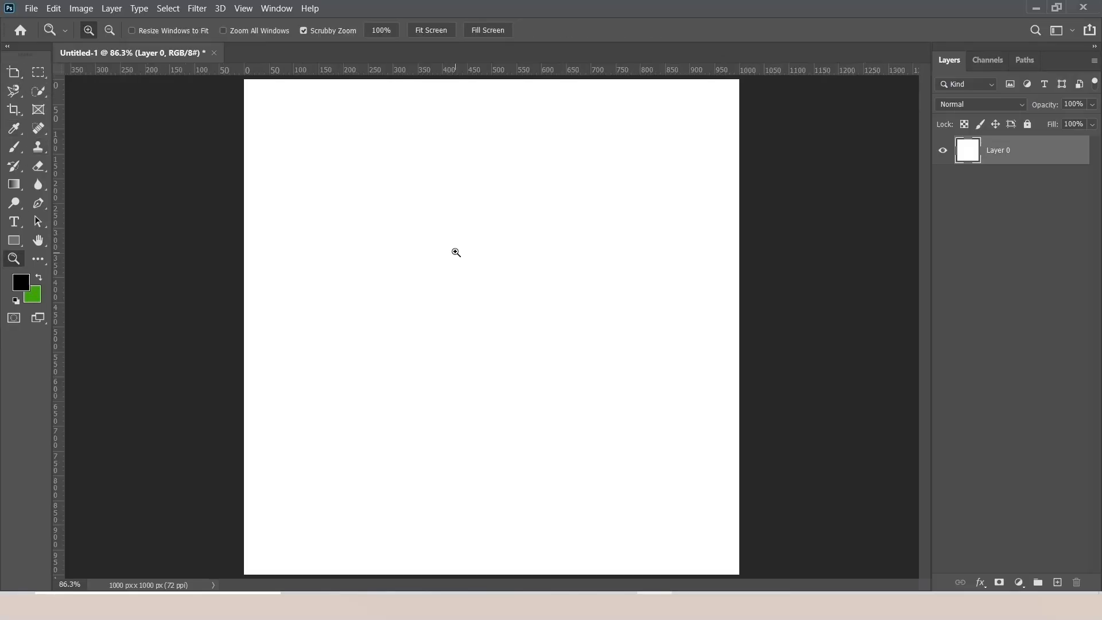
{"action": "right_click", "coordinate": [447, 223]}
{"action": "left_click", "coordinate": [490, 293]}
{"action": "right_click", "coordinate": [495, 317]}
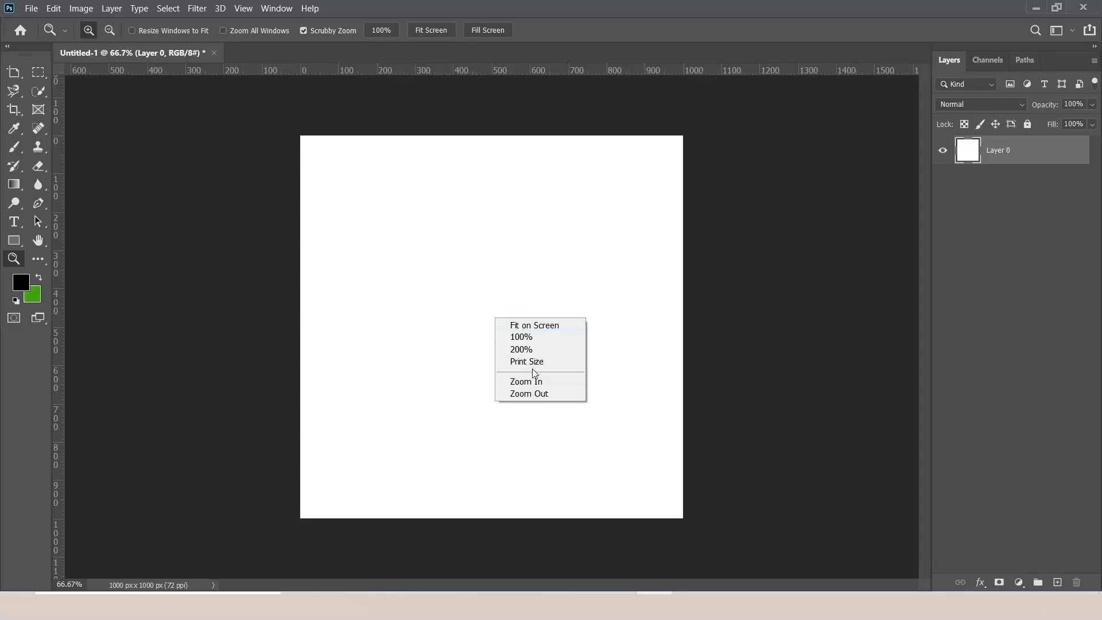
{"action": "left_click", "coordinate": [536, 393]}
{"action": "right_click", "coordinate": [462, 216]}
{"action": "left_click", "coordinate": [505, 298]}
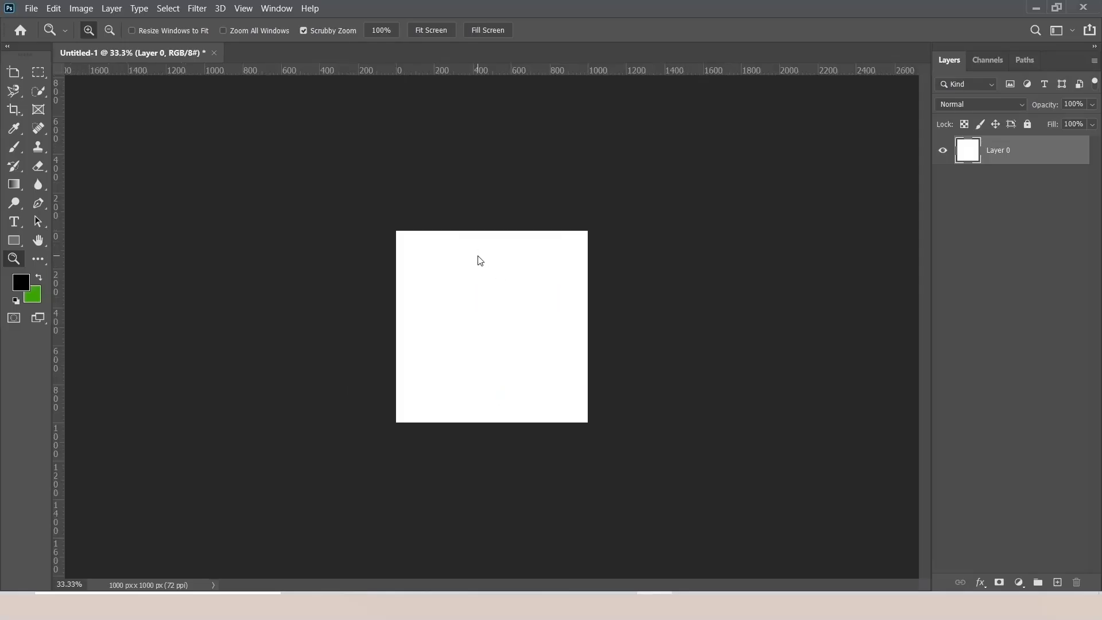
{"action": "right_click", "coordinate": [481, 261]}
{"action": "left_click", "coordinate": [15, 75]}
{"action": "left_click", "coordinate": [15, 76]}
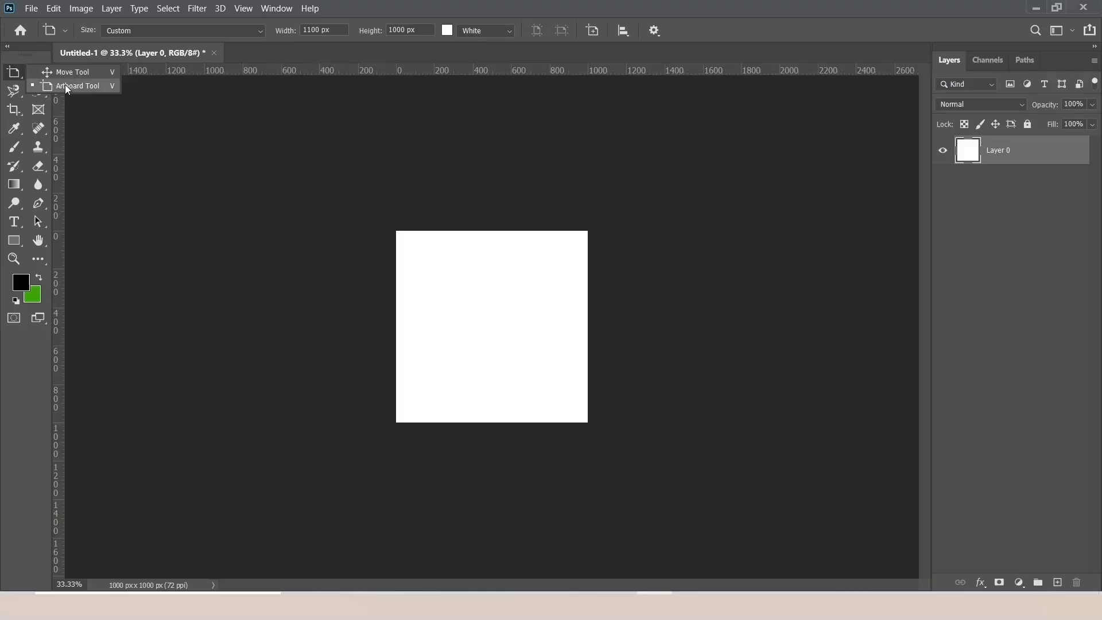
{"action": "left_click", "coordinate": [65, 84]}
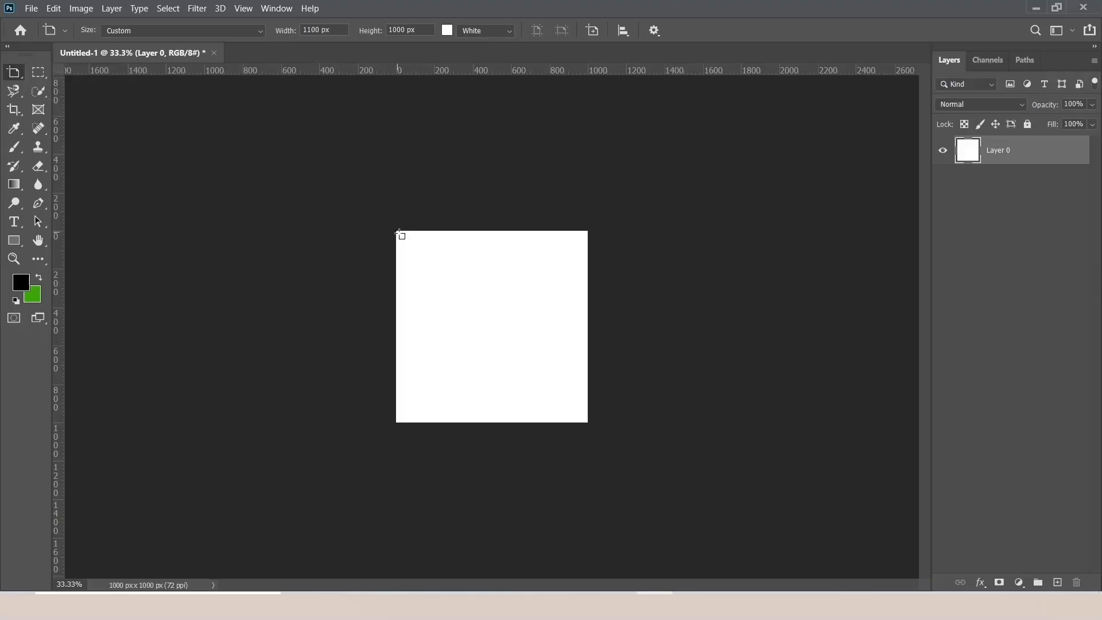
{"action": "left_click_drag", "start_coordinate": [400, 233], "coordinate": [589, 423]}
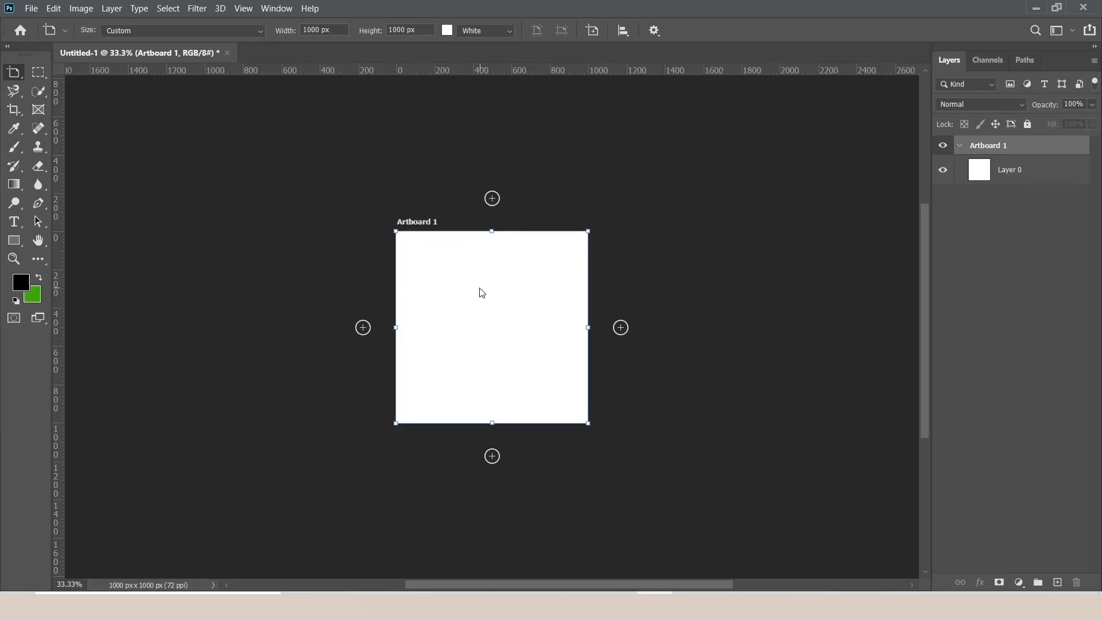
Add a second artboard to the right of Artboard 1 and widen it to 1100 px so it meets the first.
{"action": "left_click", "coordinate": [621, 327]}
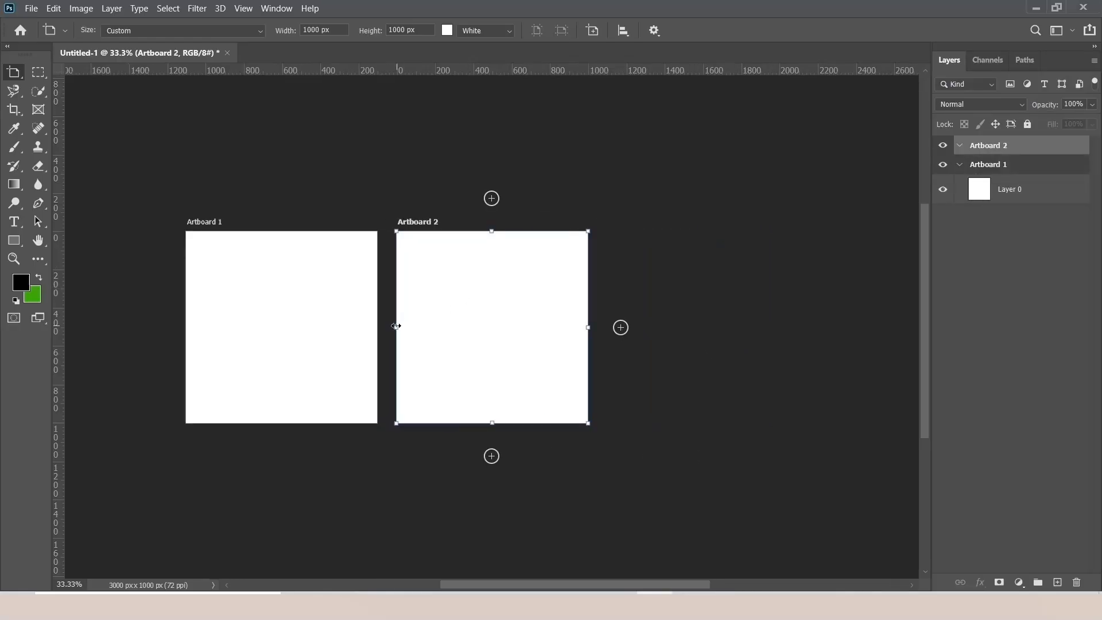
{"action": "mouse_move", "coordinate": [396, 326]}
{"action": "left_mouse_down"}
{"action": "mouse_move", "coordinate": [383, 323]}
{"action": "mouse_move", "coordinate": [397, 324]}
{"action": "left_mouse_up"}
{"action": "left_click_drag", "start_coordinate": [394, 325], "coordinate": [376, 325]}
Add a third artboard to the right, another below it, and two more extending left along the lower row.
{"action": "left_click", "coordinate": [620, 327]}
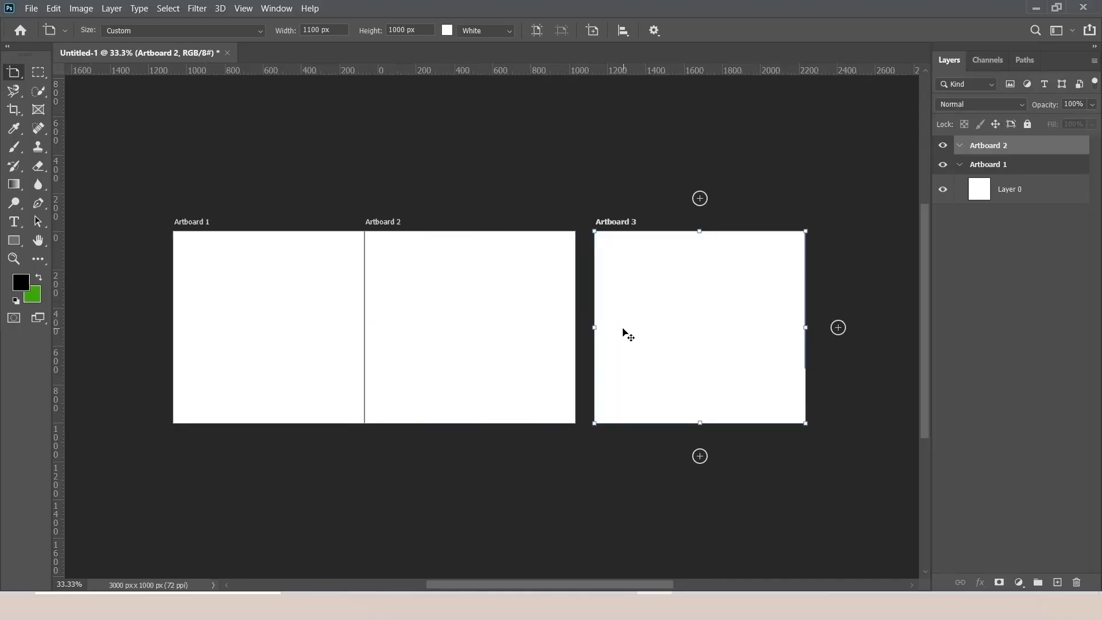
{"action": "left_click", "coordinate": [483, 444]}
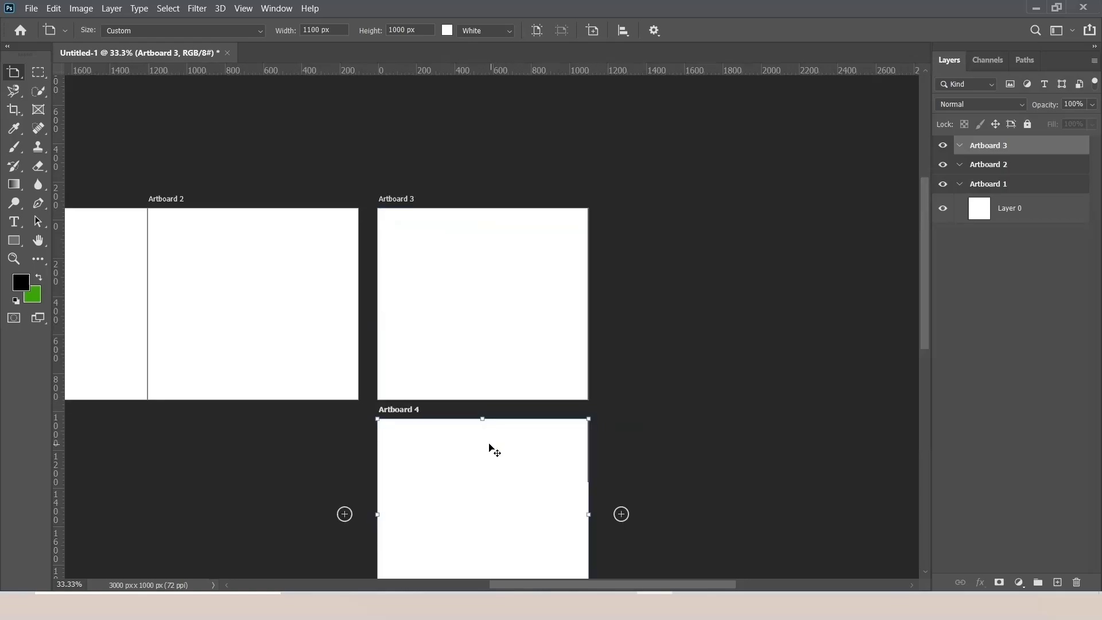
{"action": "left_click", "coordinate": [344, 315]}
{"action": "left_click", "coordinate": [344, 315]}
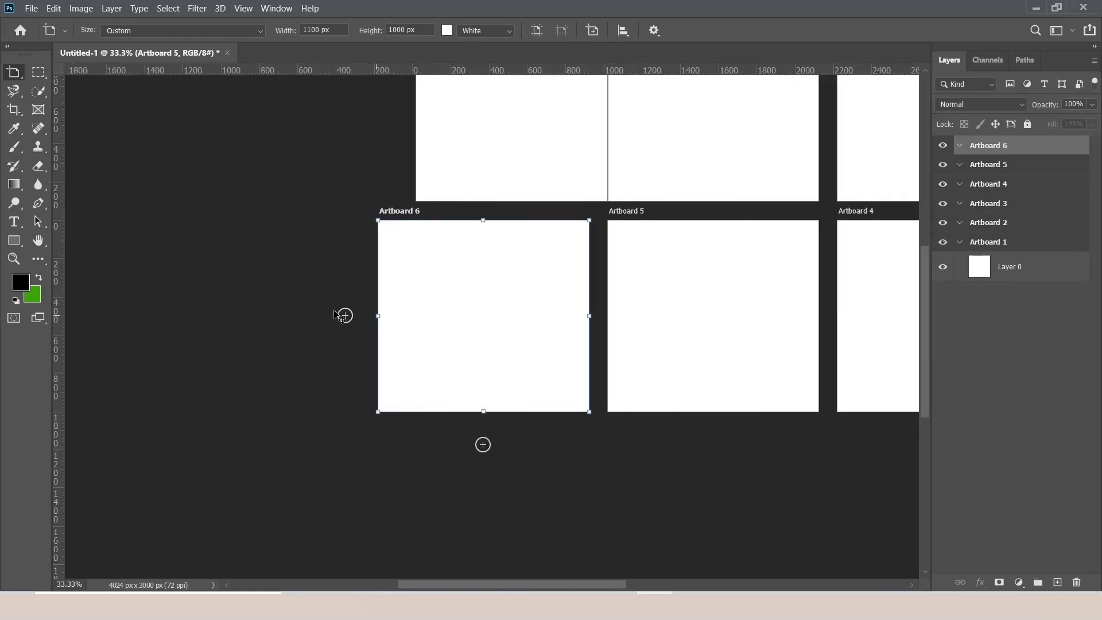
Undo the width change and all added artboards, keeping only Artboard 1, and fit it on screen.
{"action": "left_click", "coordinate": [14, 259]}
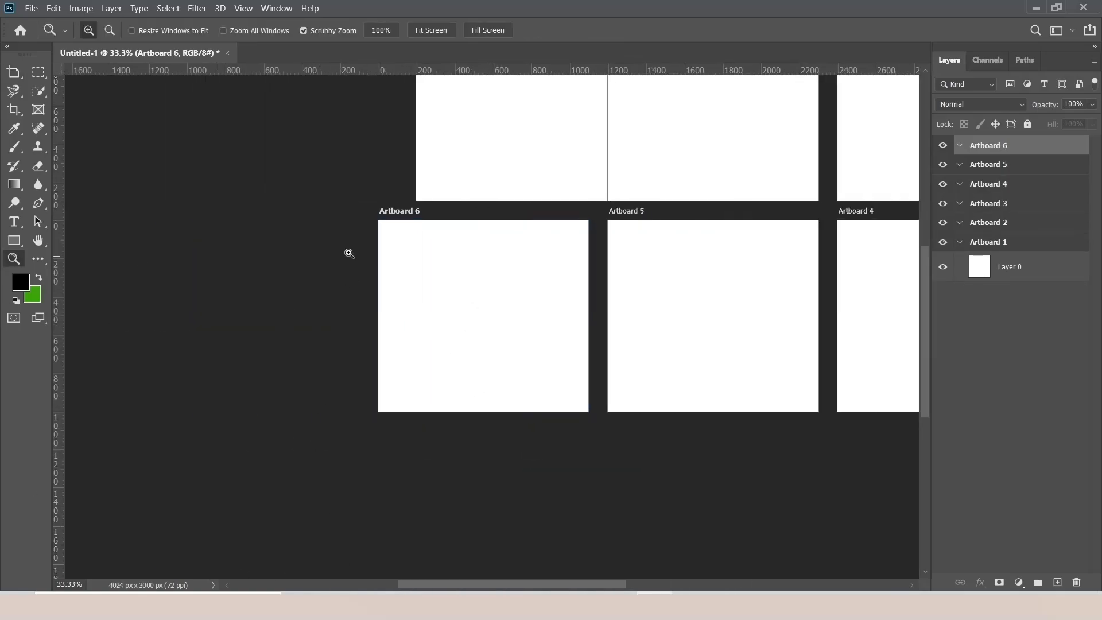
{"action": "right_click", "coordinate": [539, 269]}
{"action": "left_click", "coordinate": [573, 279]}
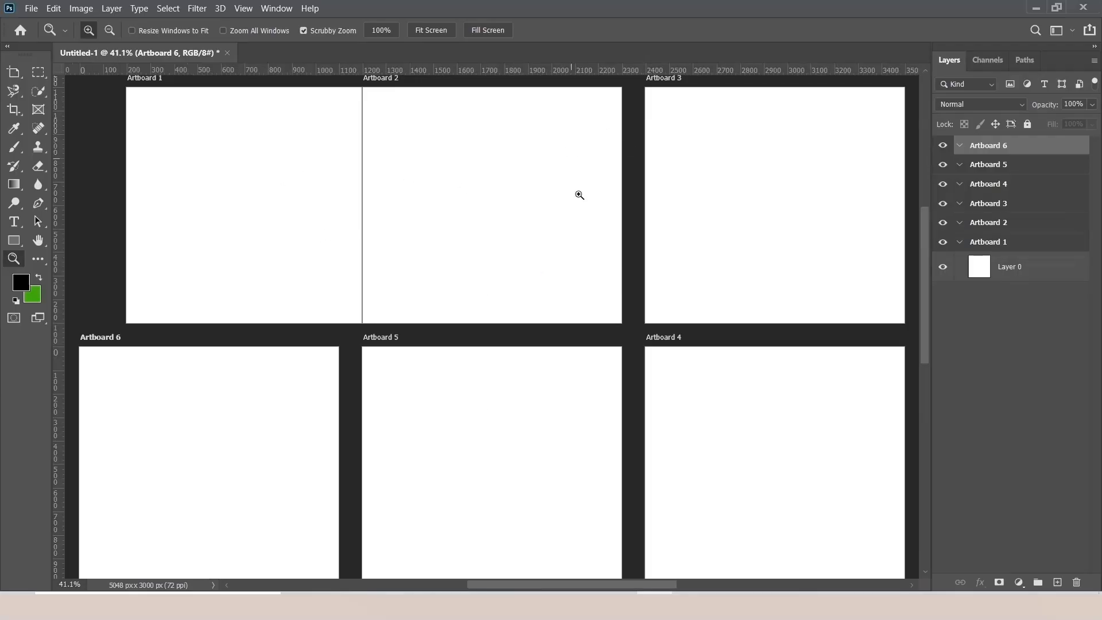
{"action": "key", "text": "ctrl+z"}
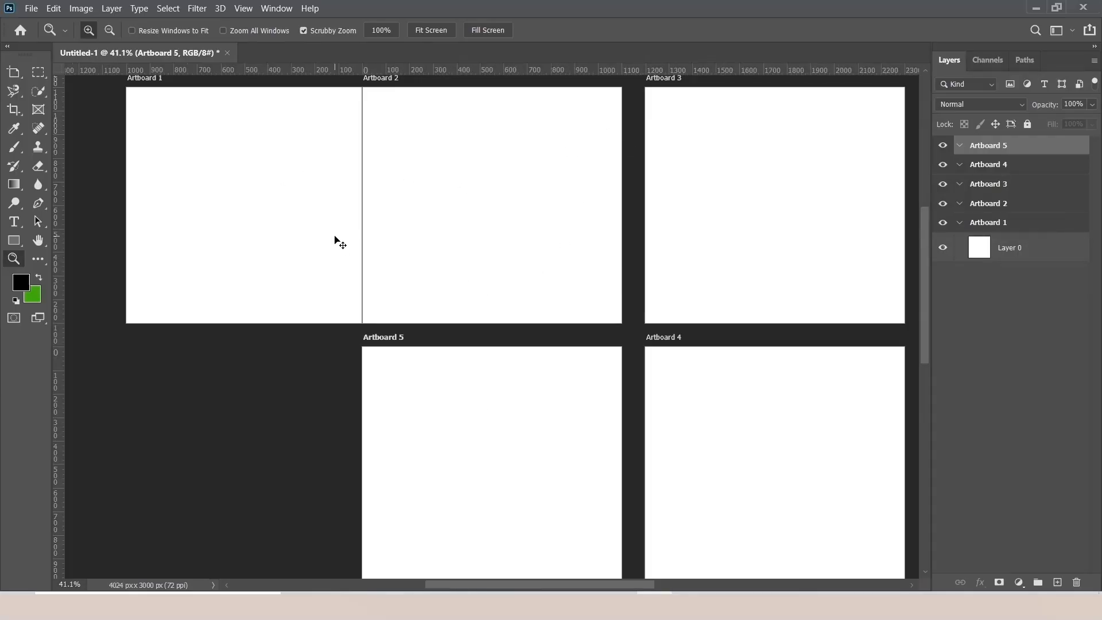
{"action": "key", "text": "ctrl+z"}
{"action": "key", "text": "ctrl+z"}
{"action": "key", "text": "ctrl+z"}
{"action": "key", "text": "ctrl+z"}
{"action": "key", "text": "ctrl+z"}
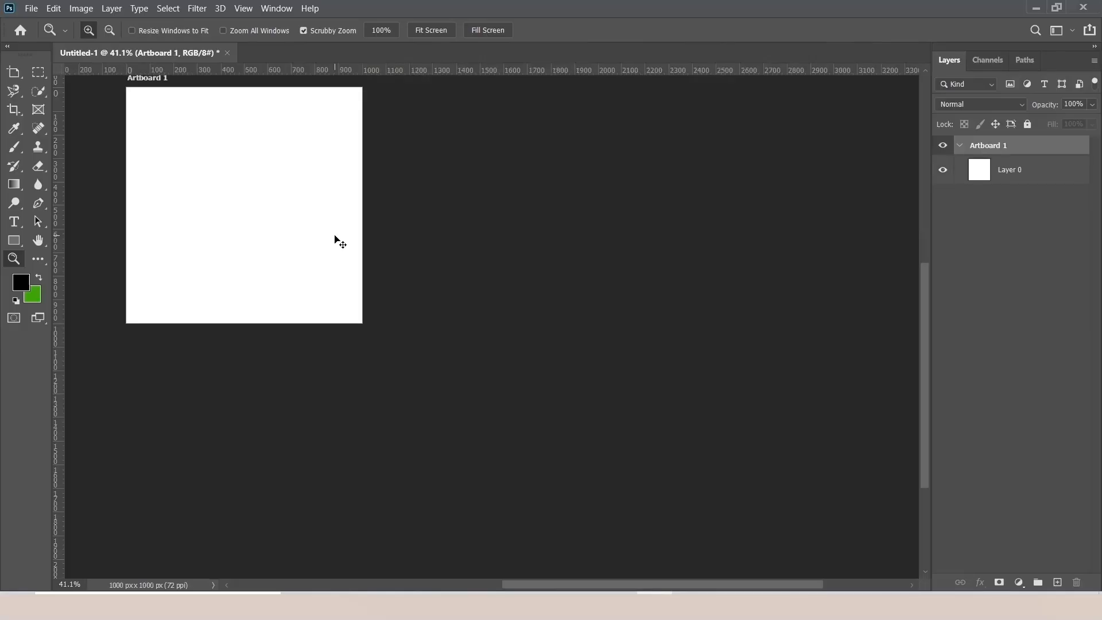
{"action": "right_click", "coordinate": [350, 212]}
{"action": "left_click", "coordinate": [428, 216]}
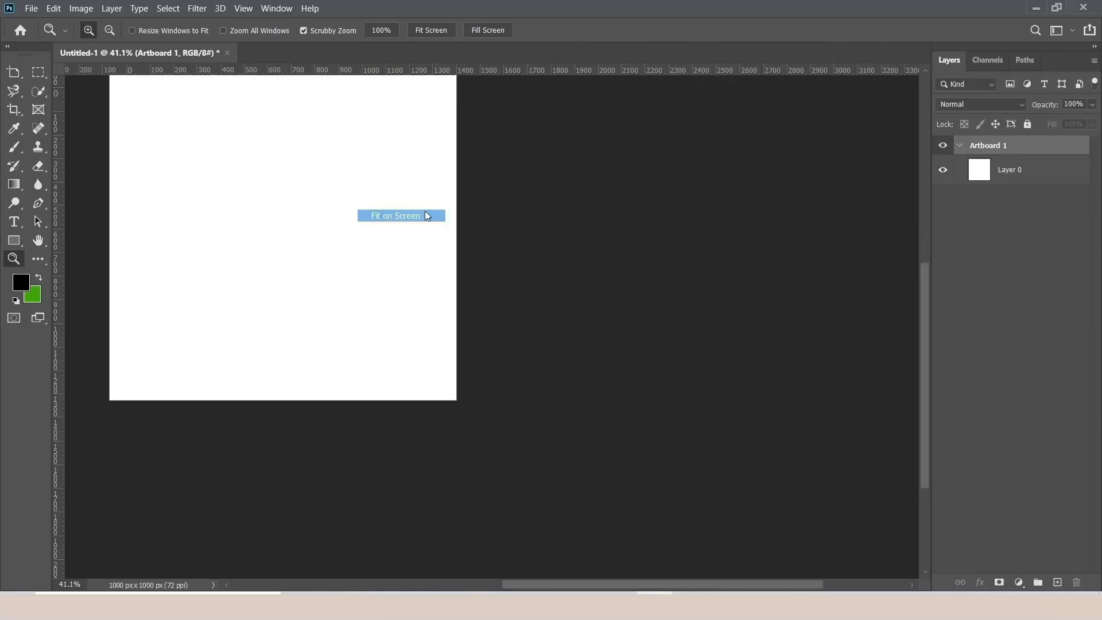
Undo the creation of Artboard 1 so the document contains only Layer 0.
{"action": "right_click", "coordinate": [502, 236]}
{"action": "left_click", "coordinate": [542, 312]}
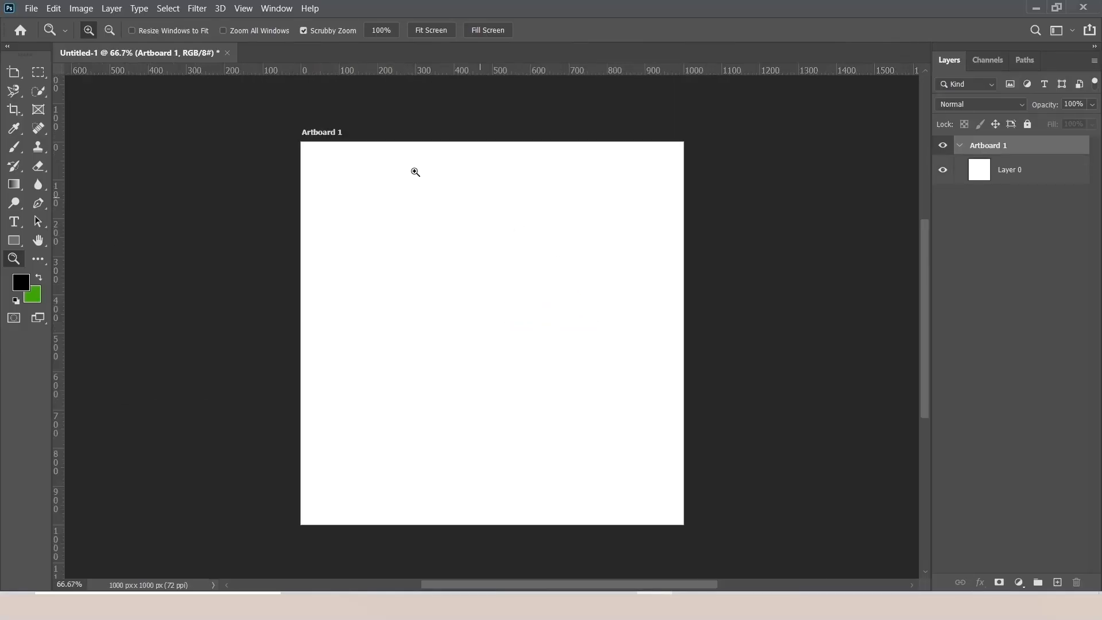
{"action": "key", "text": "ctrl+z"}
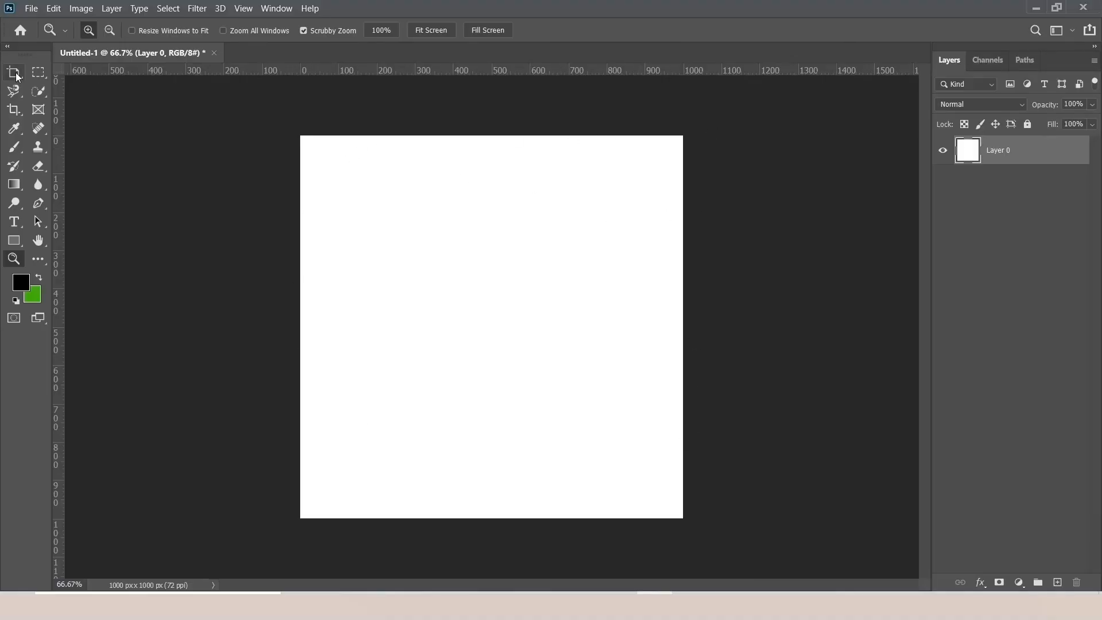
Choose the Rectangular Marquee Tool and open the laptop image 61p3IA4N3uL._SL1000_ from New folder (2) on the Desktop.
{"action": "left_click_drag", "start_coordinate": [16, 72], "coordinate": [85, 105]}
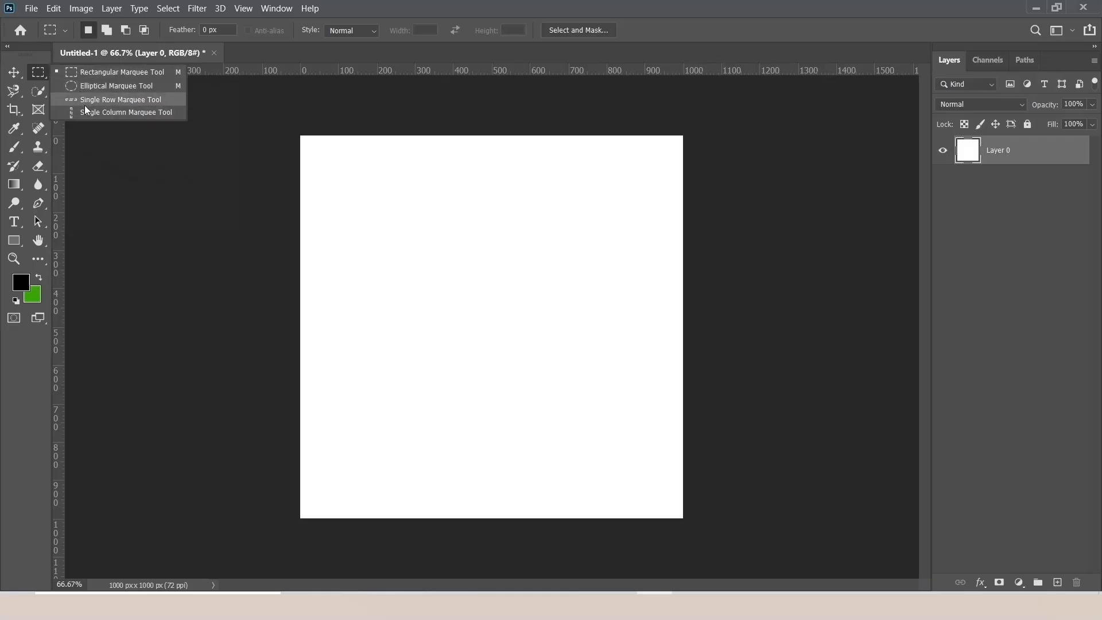
{"action": "left_click", "coordinate": [68, 72]}
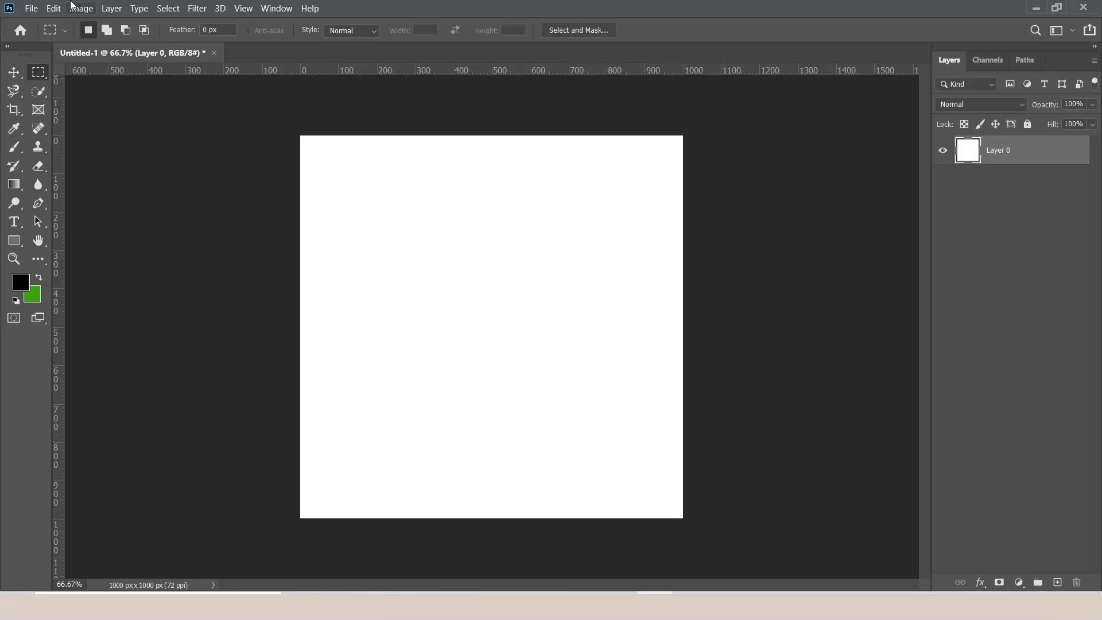
{"action": "left_click", "coordinate": [406, 605]}
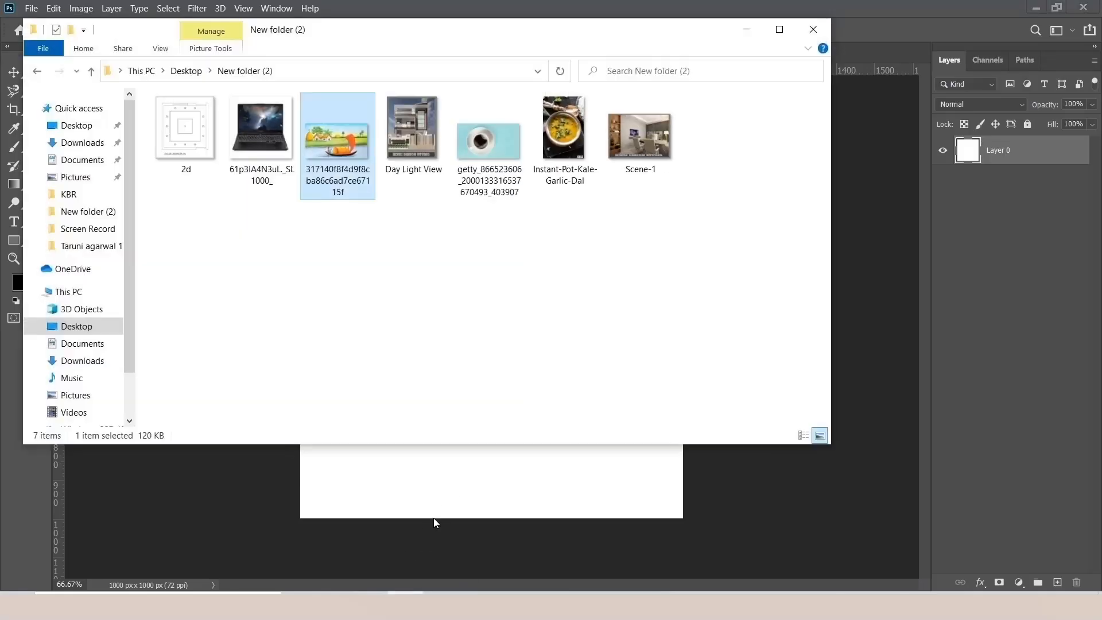
{"action": "left_click", "coordinate": [247, 231]}
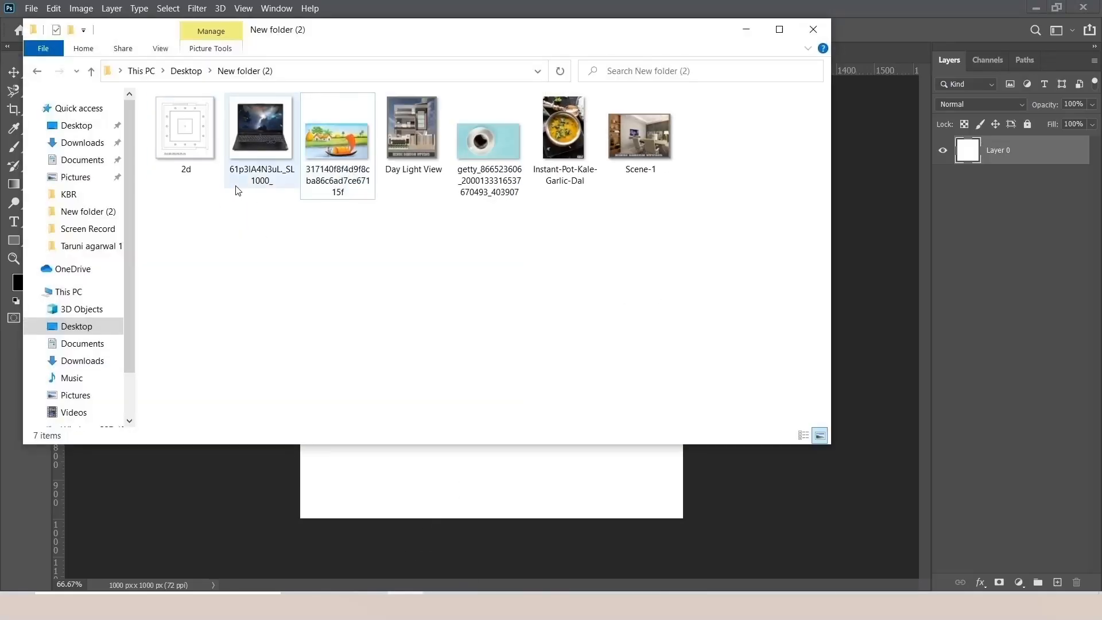
{"action": "left_click", "coordinate": [258, 121]}
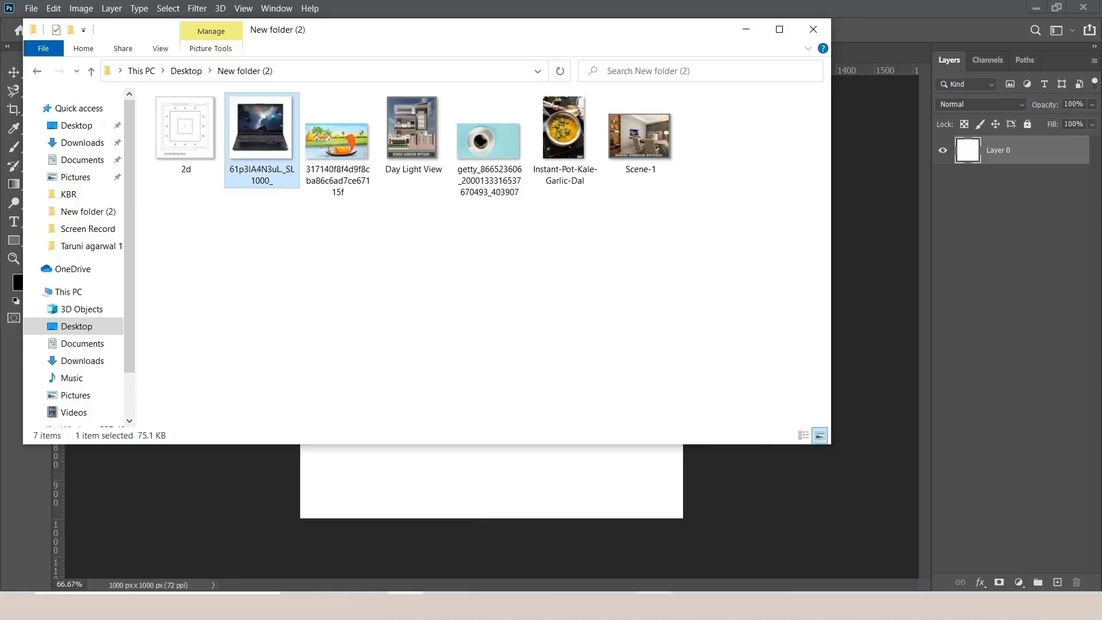
{"action": "left_click", "coordinate": [676, 560]}
{"action": "left_click", "coordinate": [32, 9]}
{"action": "left_click", "coordinate": [57, 36]}
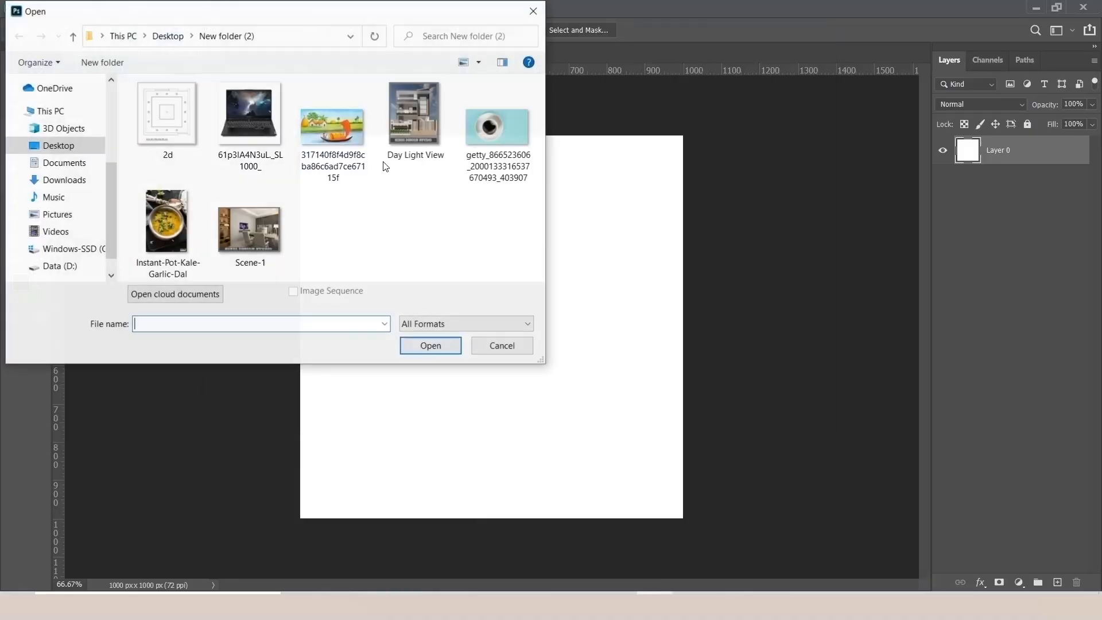
{"action": "double_click", "coordinate": [262, 116]}
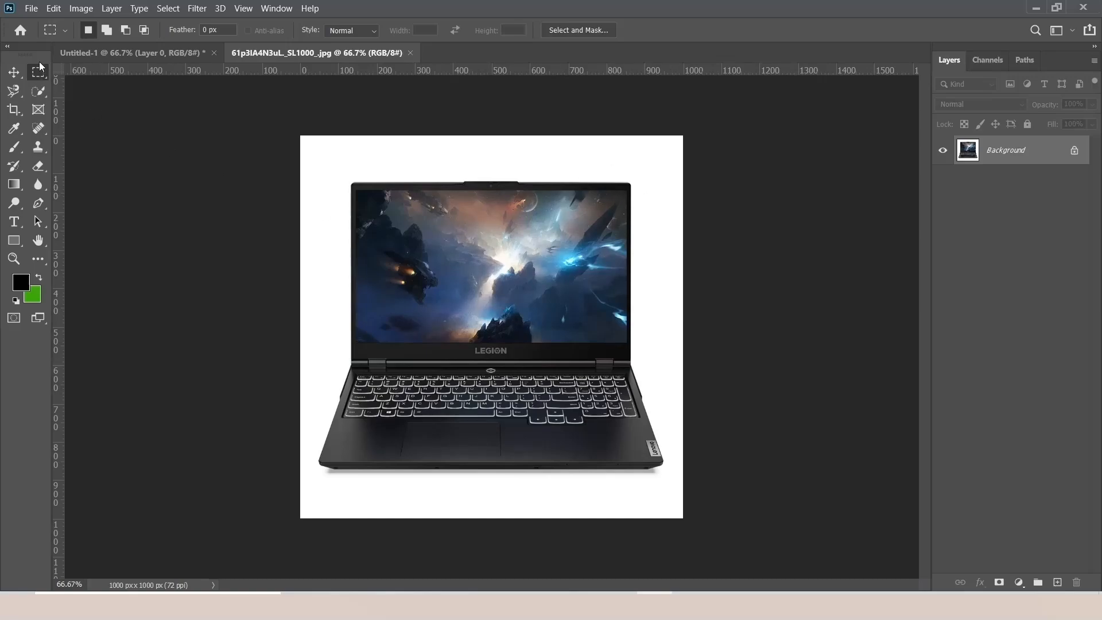
Select the laptop's display area with the Rectangular Marquee Tool, along the inner edge of the screen bezel.
{"action": "double_click", "coordinate": [14, 258]}
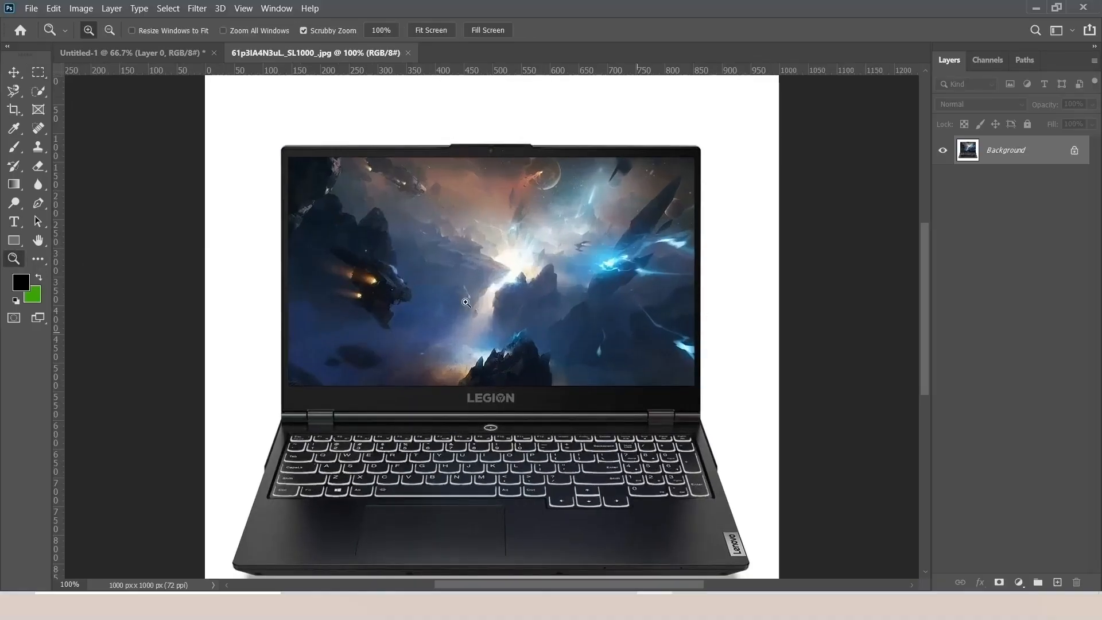
{"action": "left_click", "coordinate": [33, 70]}
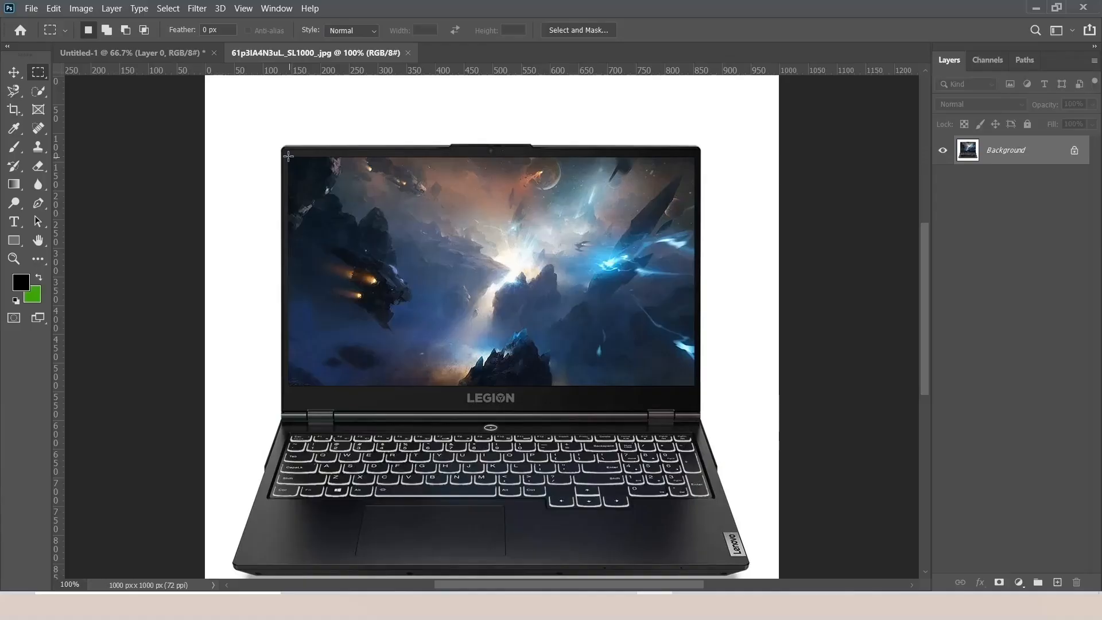
{"action": "left_click_drag", "start_coordinate": [288, 155], "coordinate": [695, 386]}
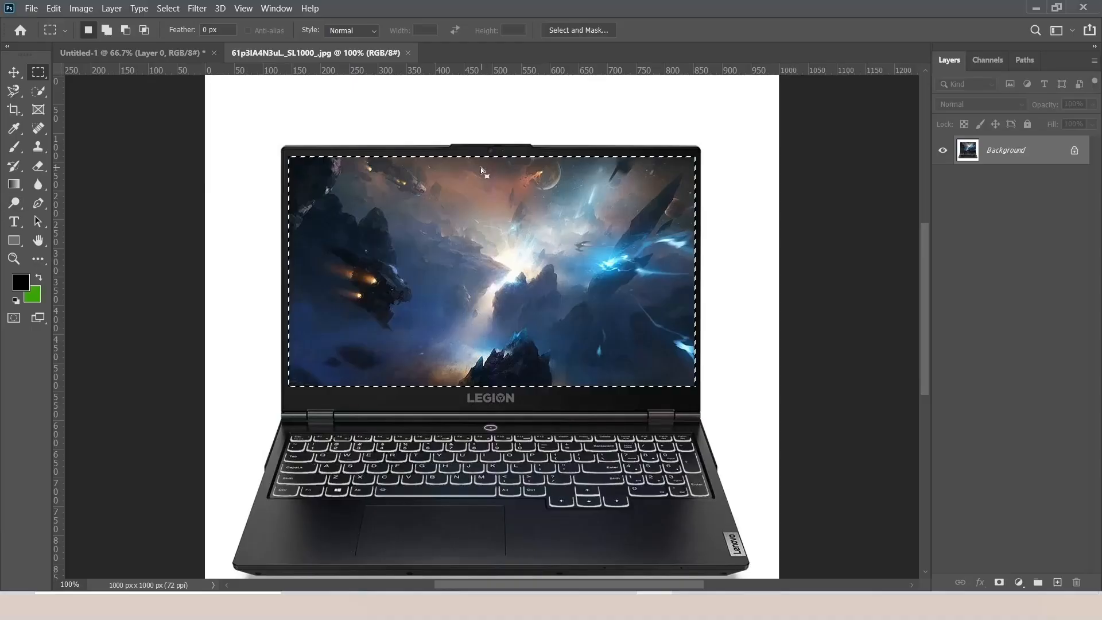
Convert the laptop image's Background into Layer 0 and copy the selected display area into Untitled-1 with the Move Tool.
{"action": "double_click", "coordinate": [1014, 151]}
{"action": "left_click", "coordinate": [667, 176]}
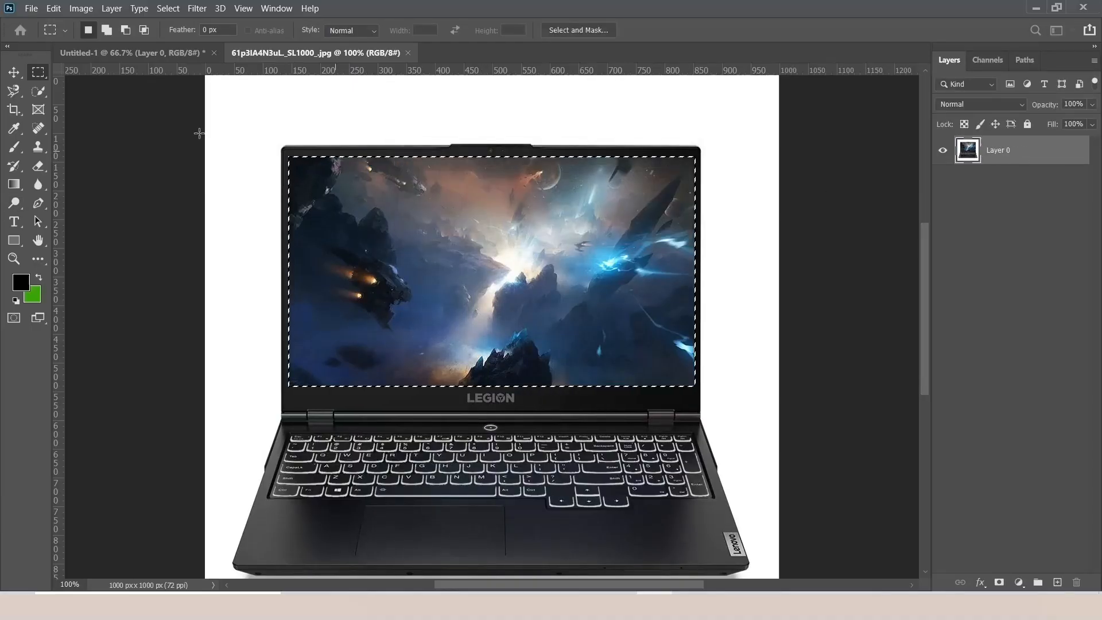
{"action": "left_click", "coordinate": [14, 72]}
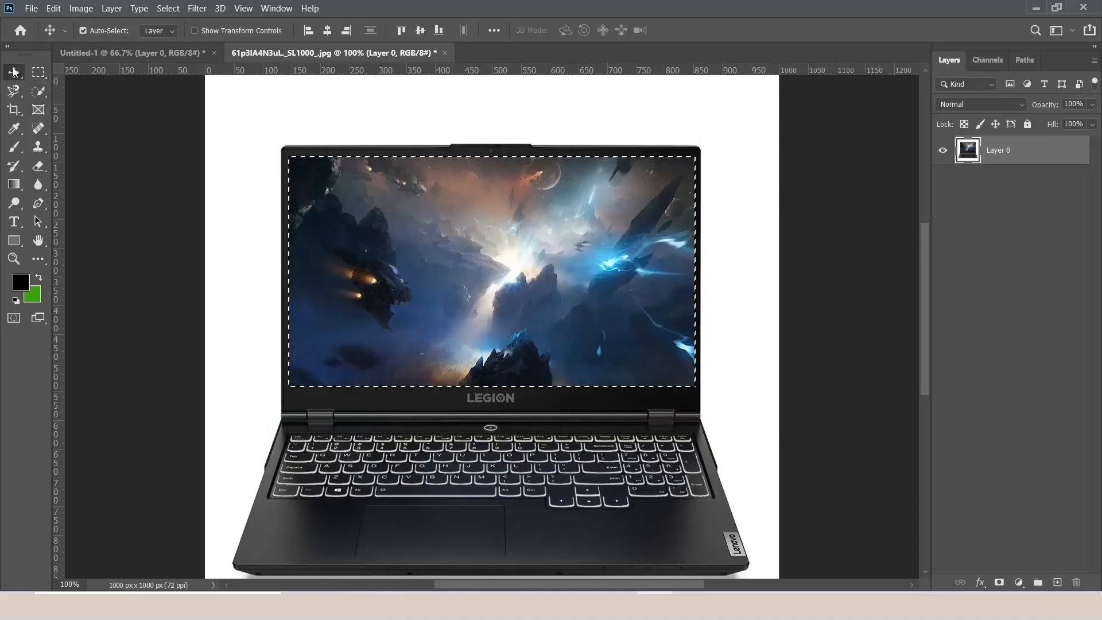
{"action": "left_click_drag", "start_coordinate": [574, 242], "coordinate": [472, 287]}
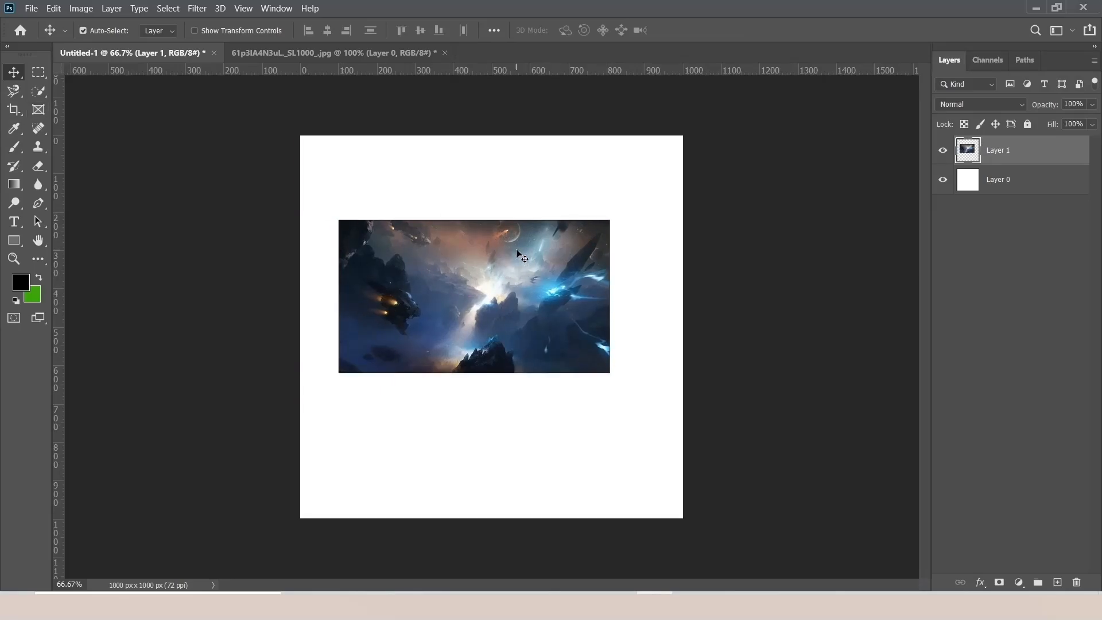
Try scaling the copied display image to about 93.5% with Free Transform and linked proportions, and undo the scaling.
{"action": "key", "text": "ctrl"}
{"action": "key", "text": "ctrl+t"}
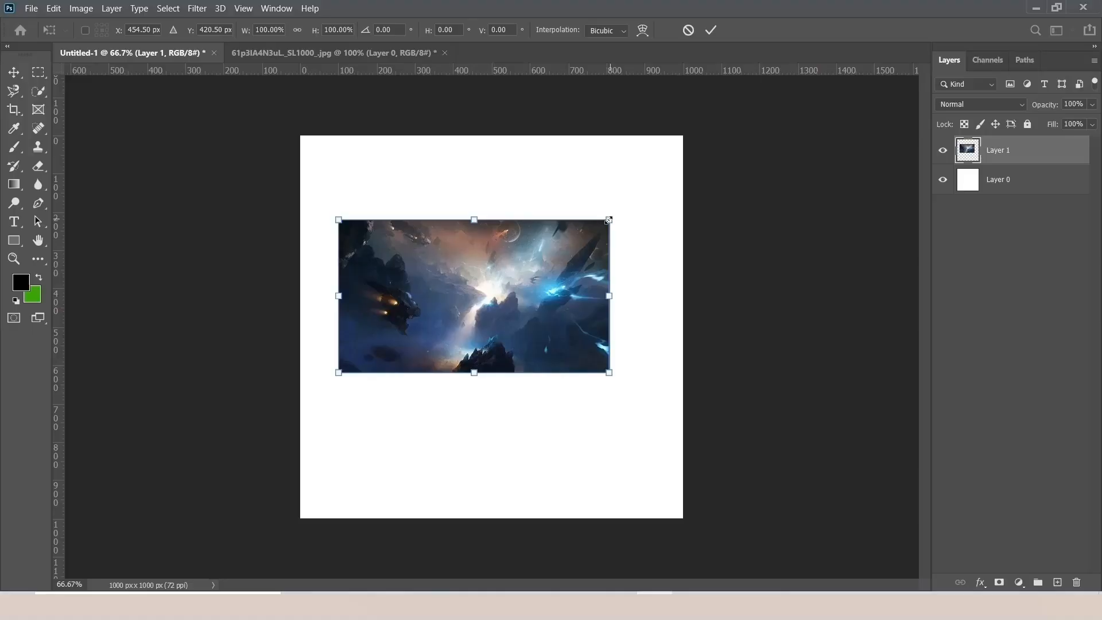
{"action": "left_click", "coordinate": [297, 30]}
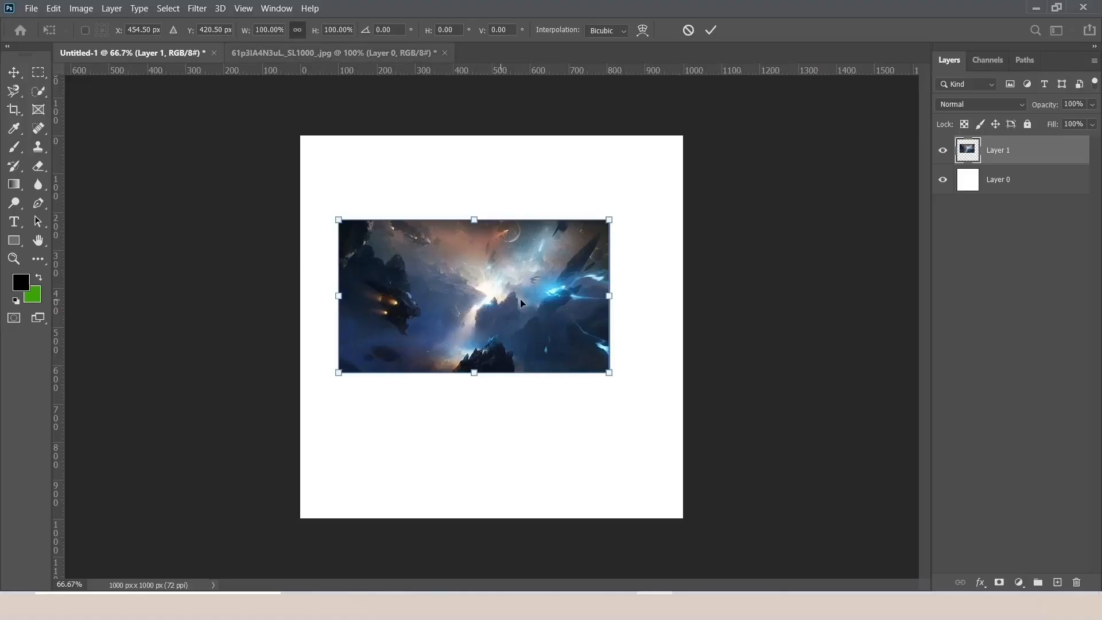
{"action": "mouse_move", "coordinate": [611, 216]}
{"action": "left_mouse_down"}
{"action": "mouse_move", "coordinate": [472, 343]}
{"action": "mouse_move", "coordinate": [675, 175]}
{"action": "mouse_move", "coordinate": [373, 367]}
{"action": "mouse_move", "coordinate": [624, 219]}
{"action": "mouse_move", "coordinate": [548, 254]}
{"action": "mouse_move", "coordinate": [592, 223]}
{"action": "left_mouse_up"}
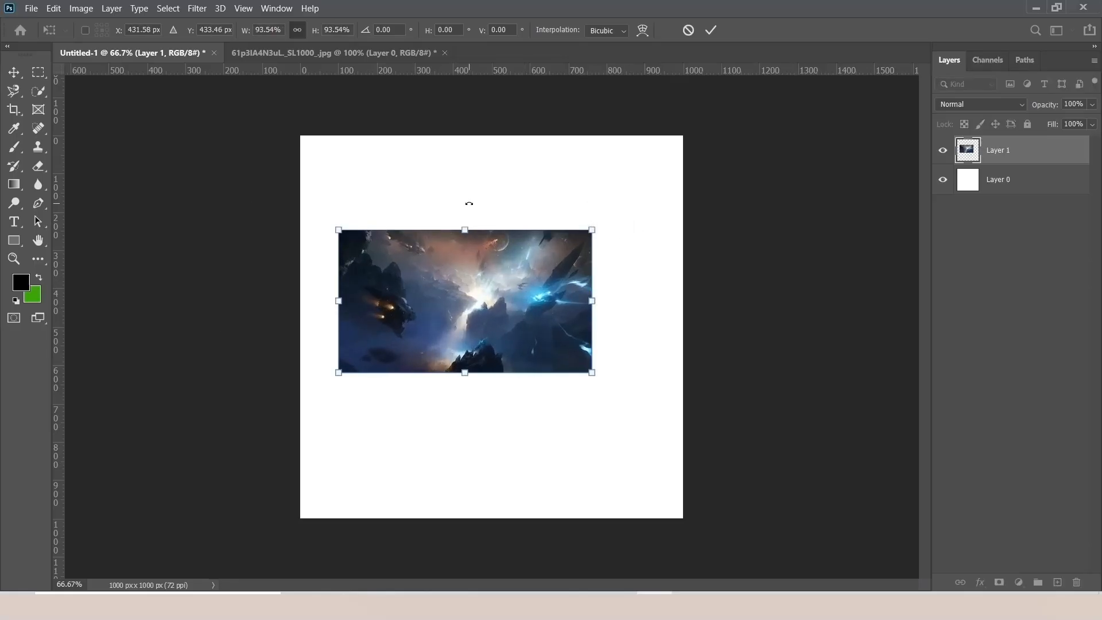
{"action": "key", "text": "ctrl+z"}
Delete the selected display area from Layer 0 of the laptop image.
{"action": "left_click", "coordinate": [332, 52]}
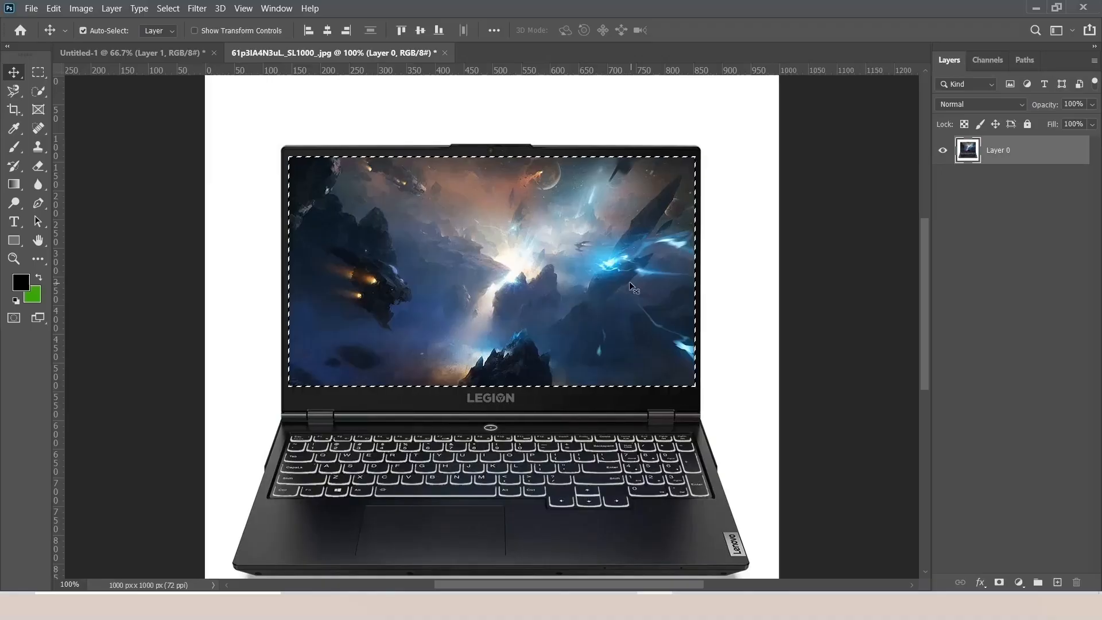
{"action": "key", "text": "Delete"}
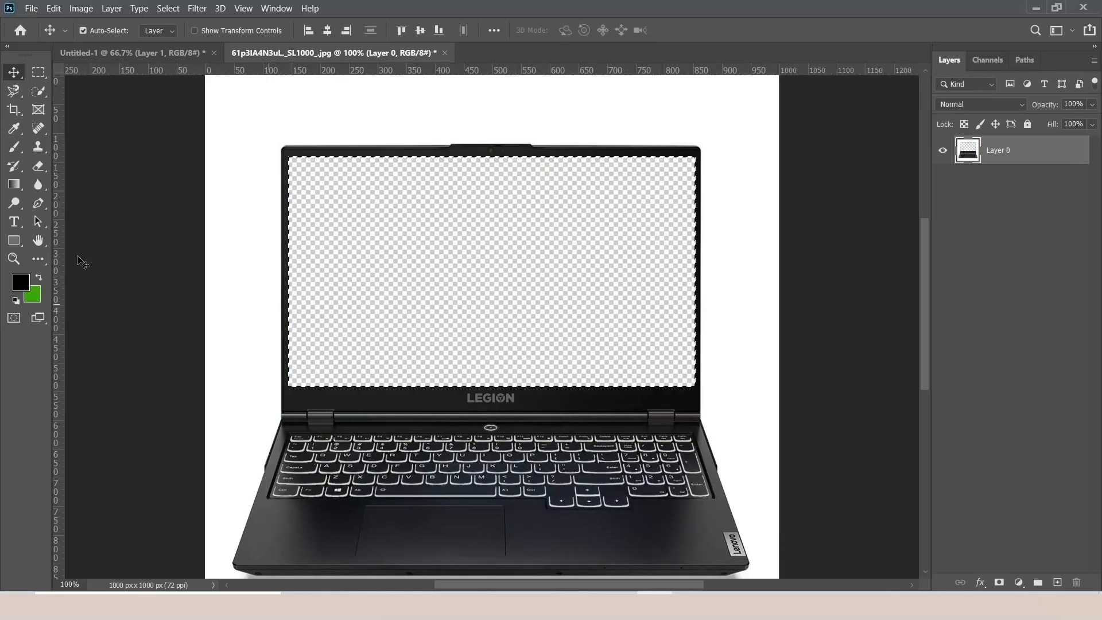
{"action": "left_click", "coordinate": [13, 258]}
{"action": "right_click", "coordinate": [424, 221]}
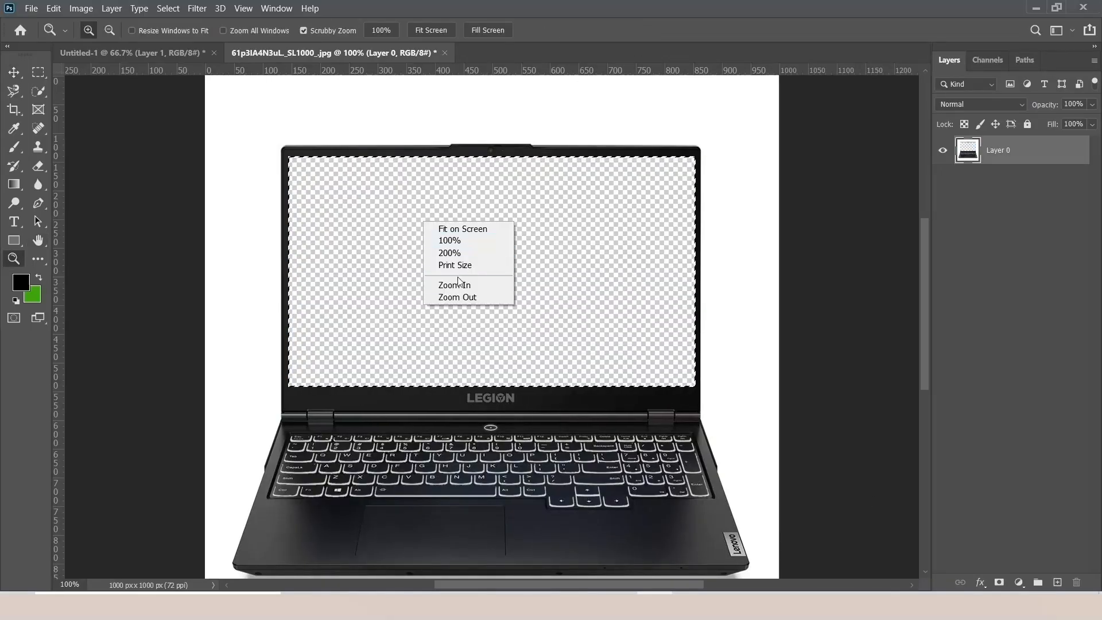
{"action": "left_click", "coordinate": [454, 265]}
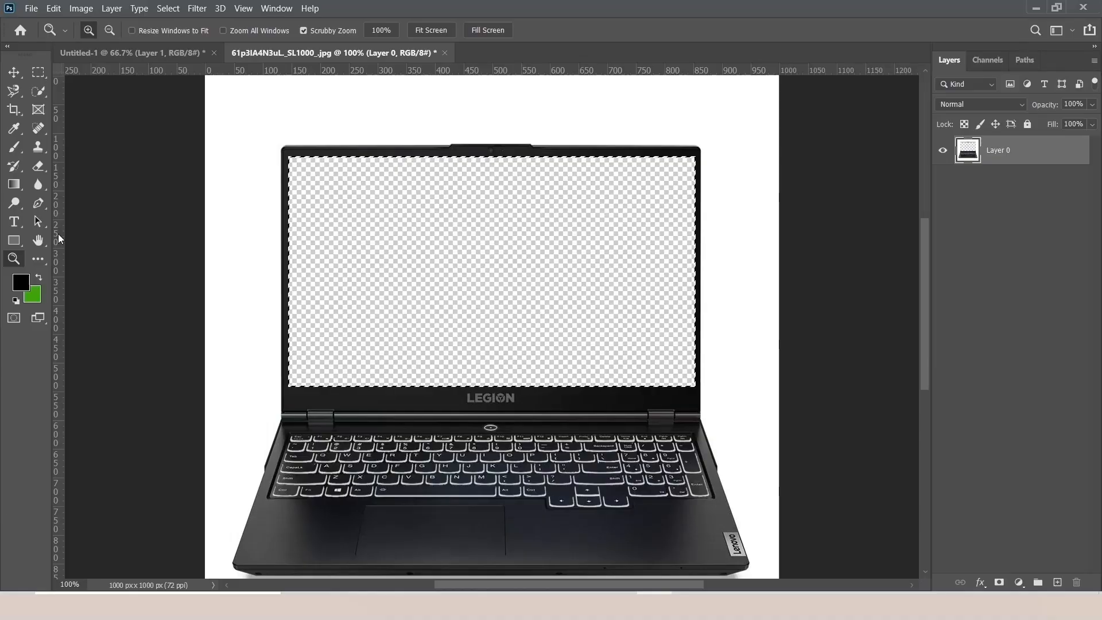
{"action": "left_click", "coordinate": [40, 73]}
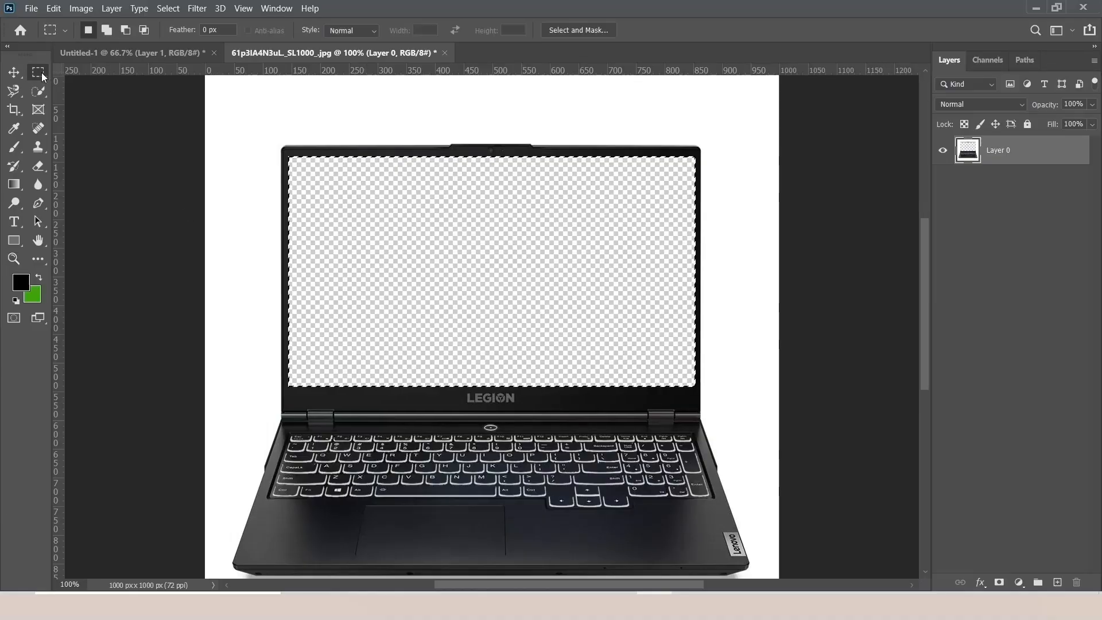
{"action": "left_click", "coordinate": [31, 8]}
{"action": "left_click", "coordinate": [39, 34]}
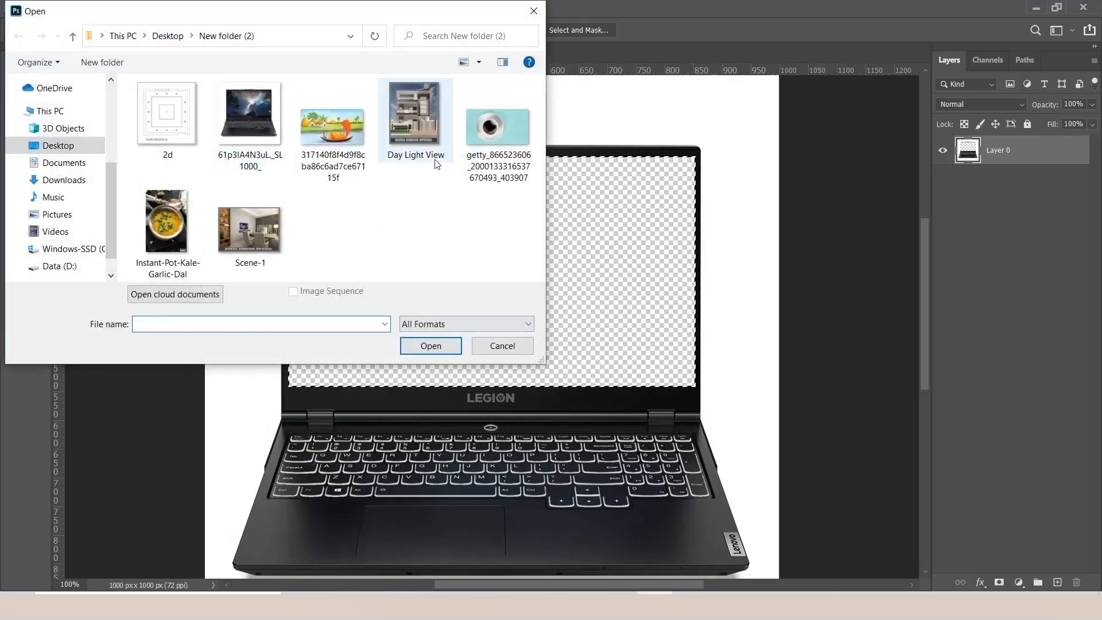
{"action": "double_click", "coordinate": [475, 130]}
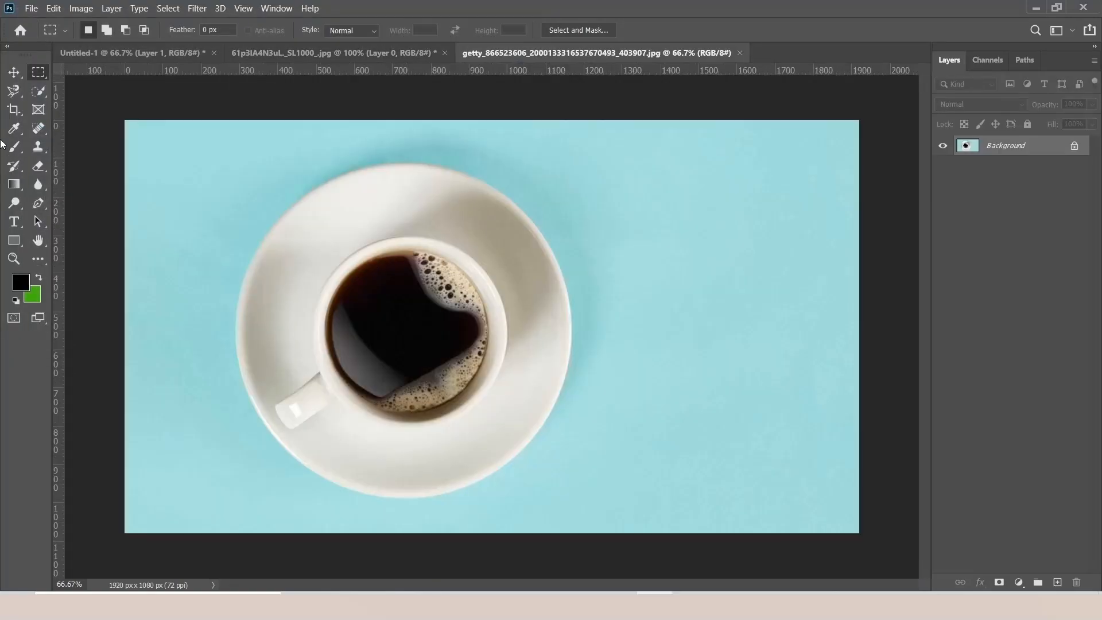
Draw a circular selection with the Elliptical Marquee Tool and position it over the coffee inside the cup.
{"action": "right_click", "coordinate": [39, 72]}
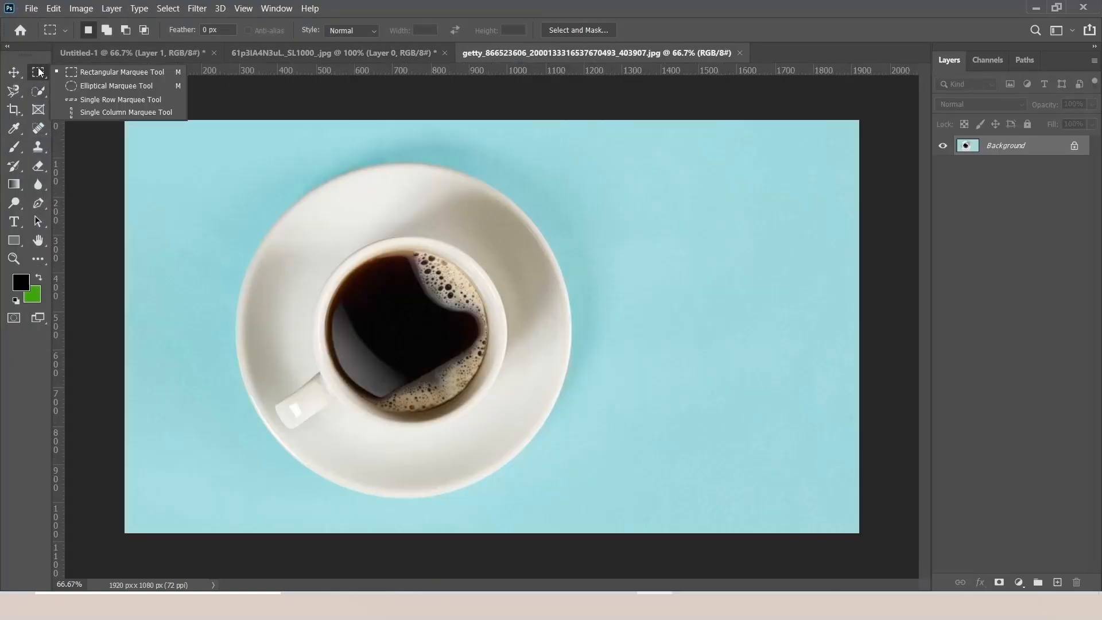
{"action": "left_click", "coordinate": [90, 86]}
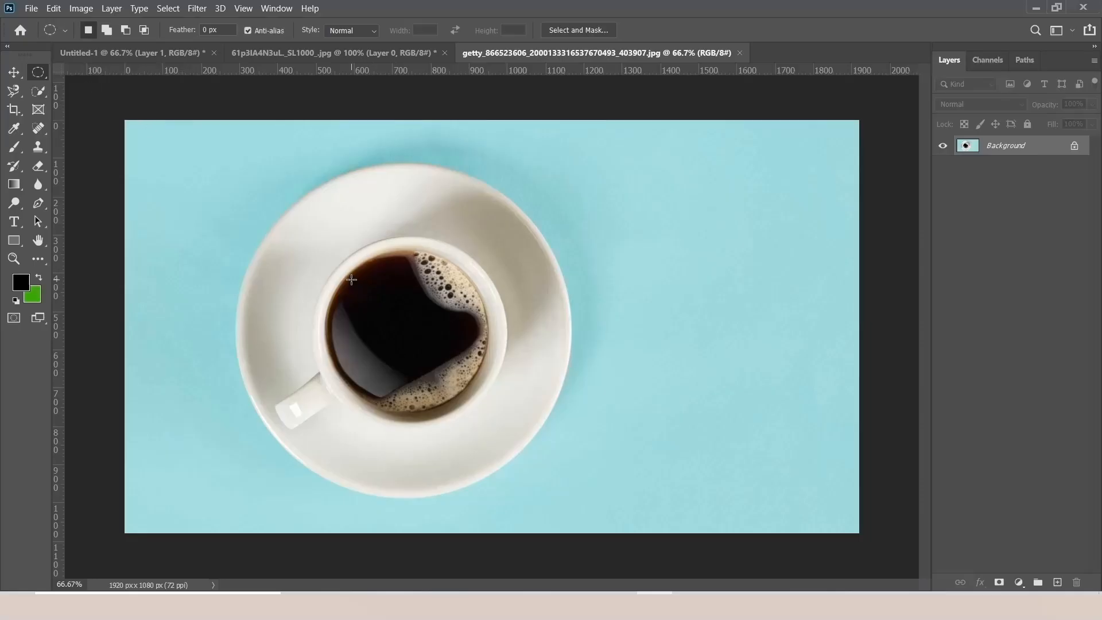
{"action": "left_click_drag", "start_coordinate": [352, 279], "coordinate": [508, 435]}
{"action": "left_click_drag", "start_coordinate": [452, 384], "coordinate": [426, 350]}
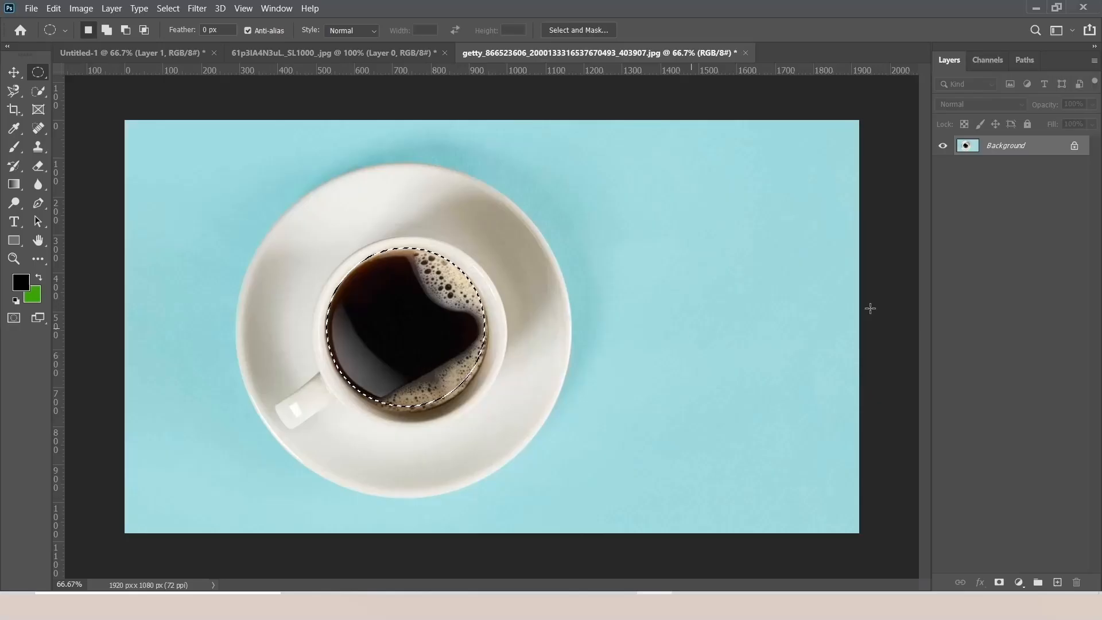
Convert the cup image's Background into Layer 0, delete the selected coffee and clear the selection.
{"action": "double_click", "coordinate": [993, 148]}
{"action": "key", "text": "Return"}
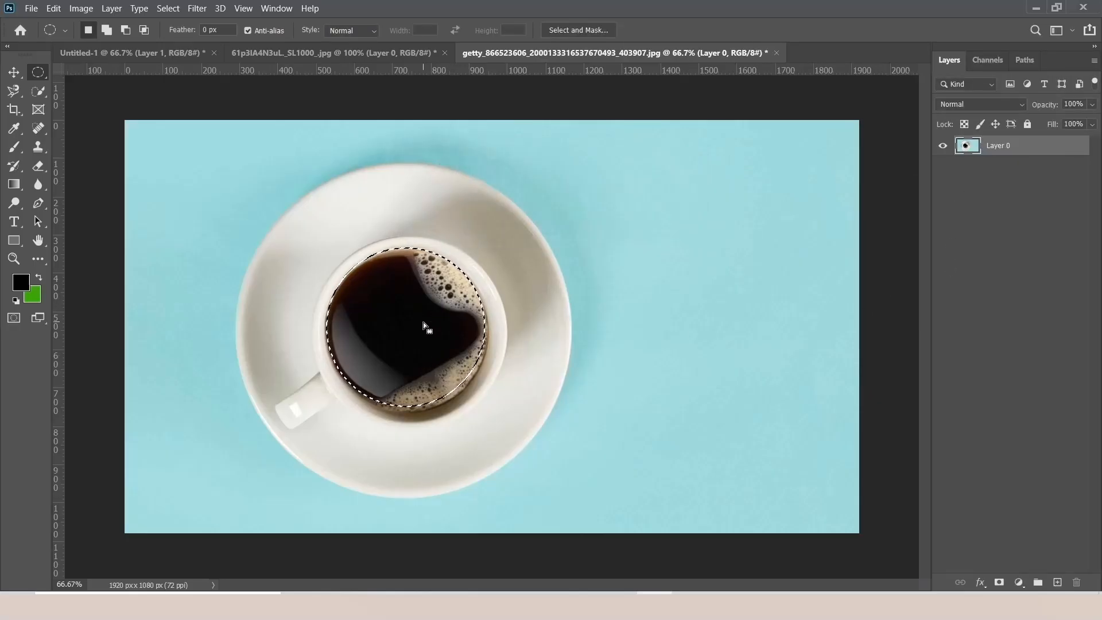
{"action": "key", "text": "Delete"}
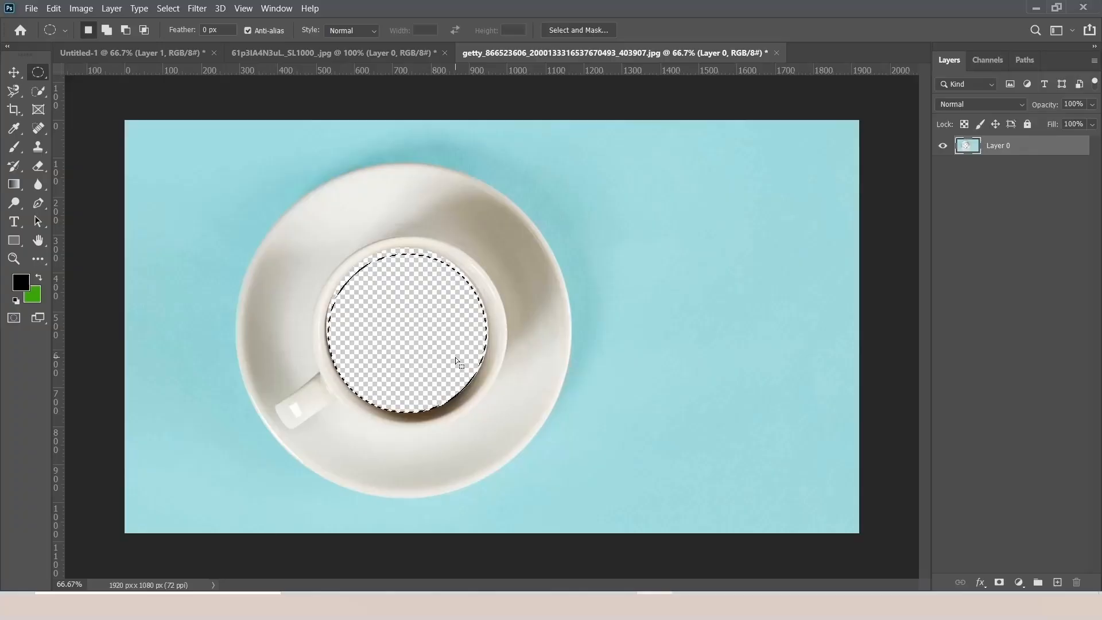
{"action": "key", "text": "ctrl+d"}
Open the image Instant-Pot-Kale-Garlic-Dal from New folder (2).
{"action": "left_click", "coordinate": [31, 8]}
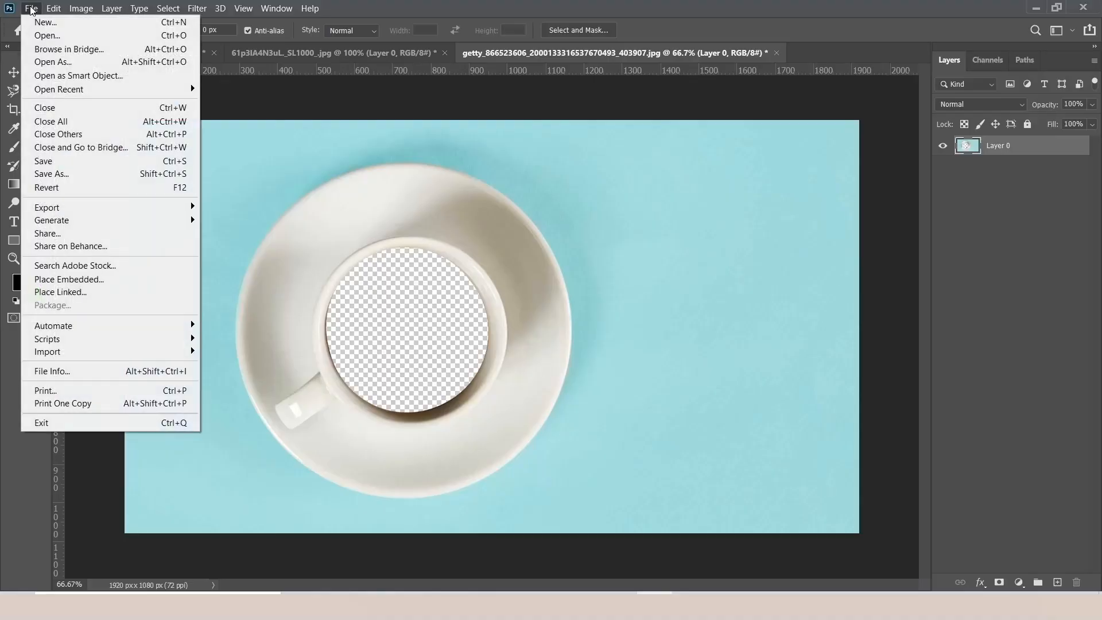
{"action": "left_click", "coordinate": [46, 32]}
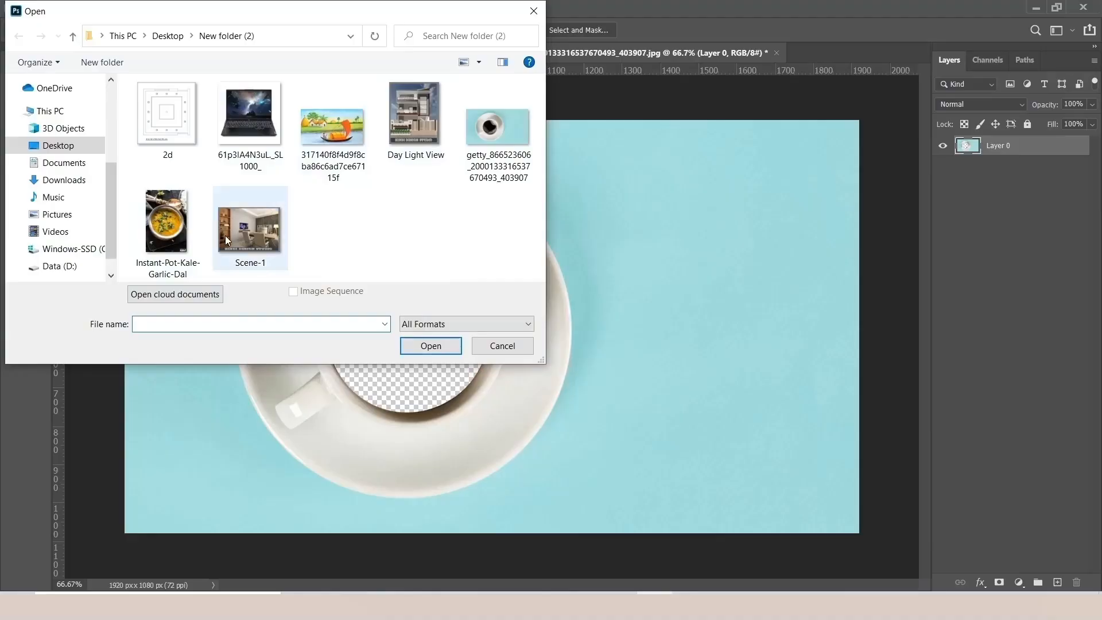
{"action": "double_click", "coordinate": [173, 216]}
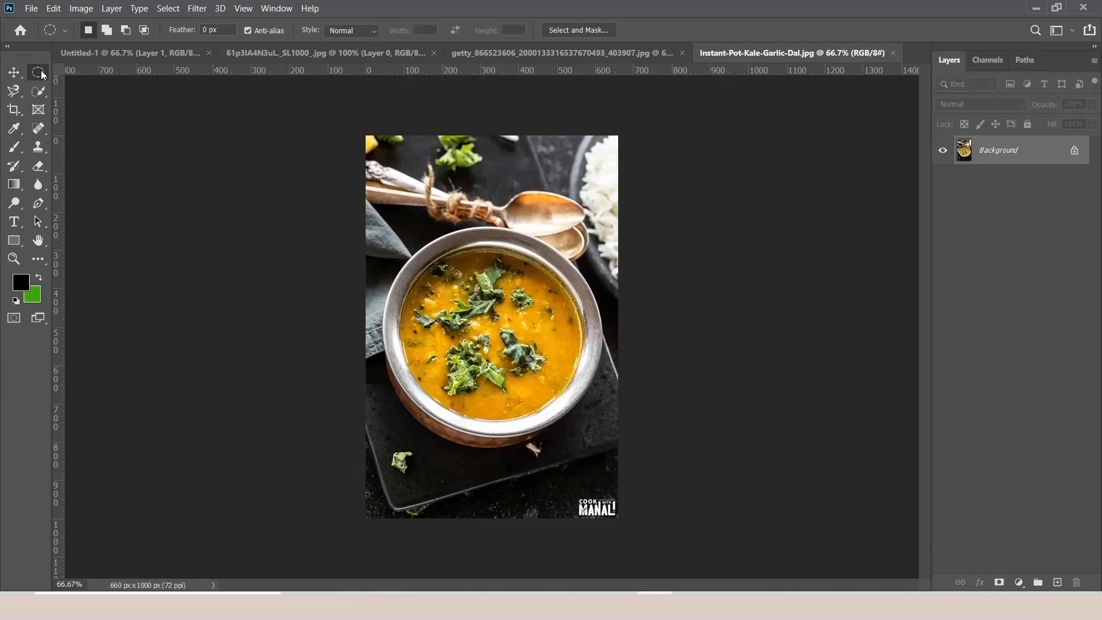
Select a circular area of the dal with the Elliptical Marquee Tool and copy it into the empty cup of the coffee image.
{"action": "left_click_drag", "start_coordinate": [441, 291], "coordinate": [569, 411]}
{"action": "left_click_drag", "start_coordinate": [516, 358], "coordinate": [421, 334]}
{"action": "key", "text": "v"}
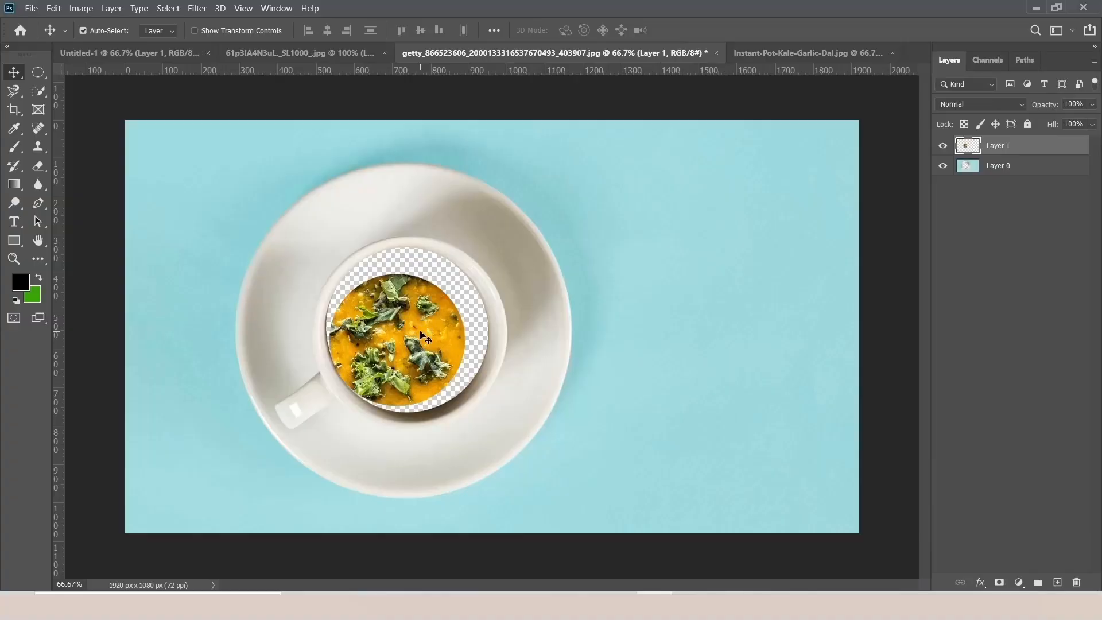
Scale the dal layer up to about 125% with Free Transform and position it over the cup's opening.
{"action": "key", "text": "ctrl+t"}
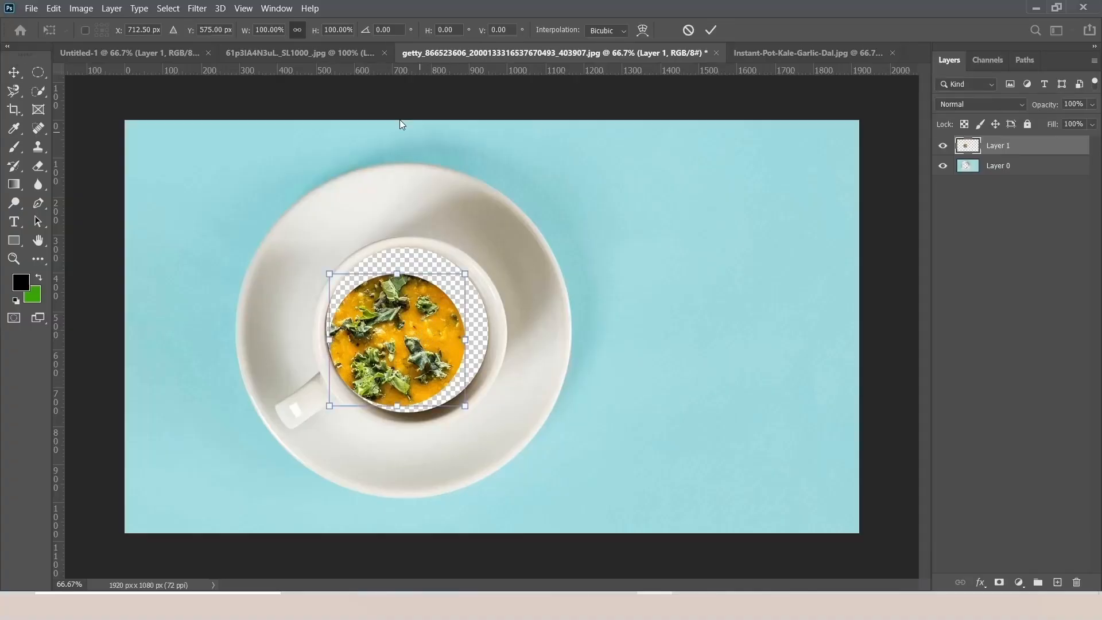
{"action": "left_click_drag", "start_coordinate": [465, 273], "coordinate": [492, 235]}
{"action": "left_click_drag", "start_coordinate": [415, 312], "coordinate": [410, 315]}
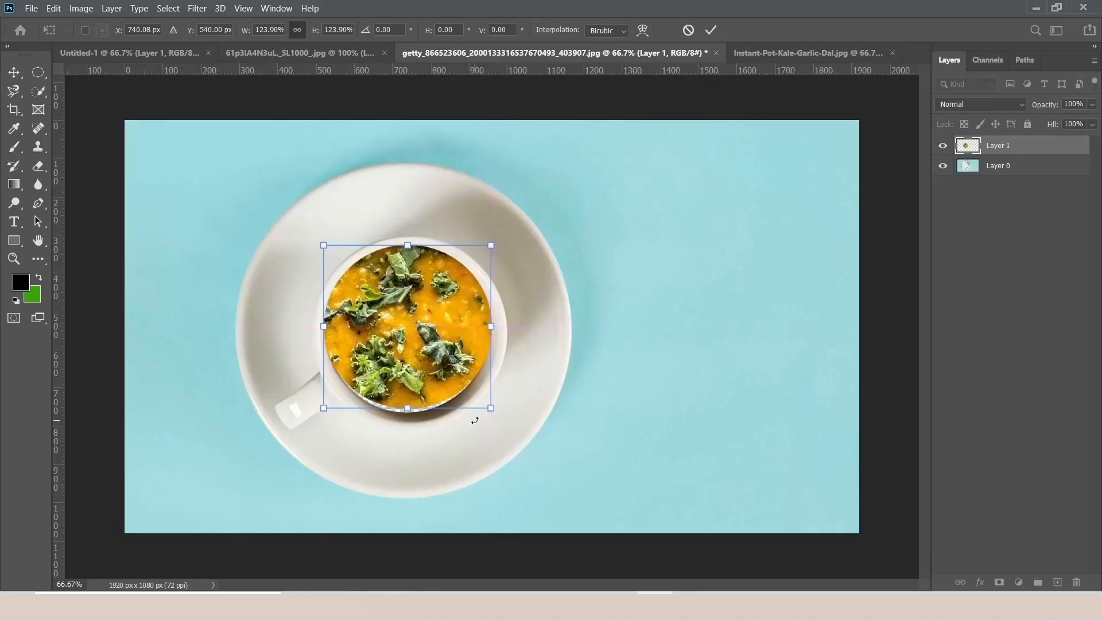
{"action": "left_click_drag", "start_coordinate": [489, 409], "coordinate": [490, 411]}
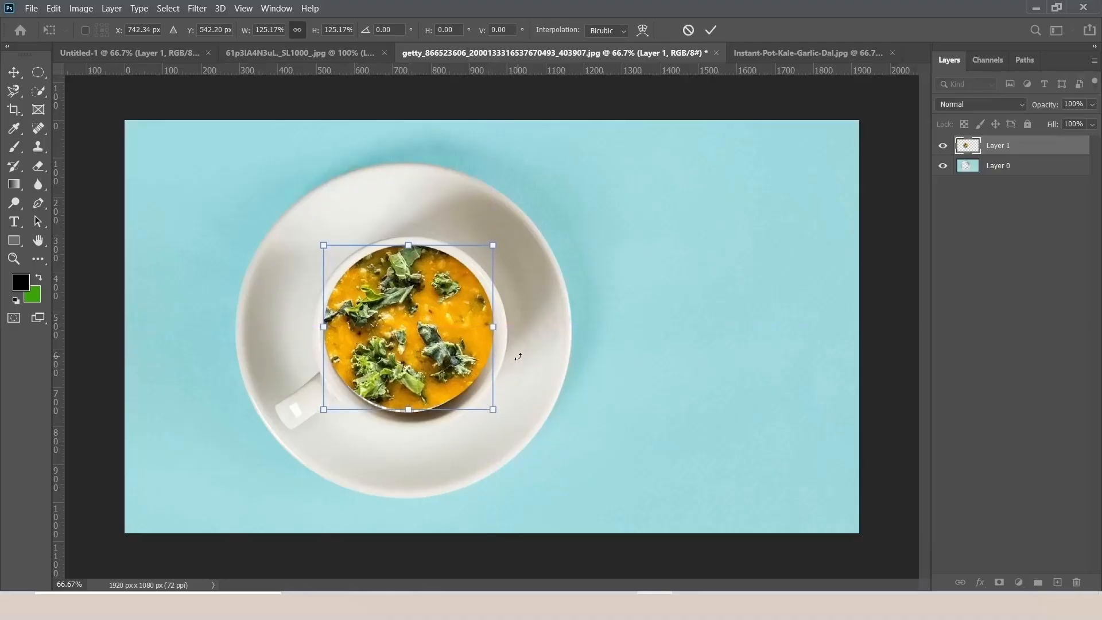
{"action": "key", "text": "Down"}
{"action": "key", "text": "Down"}
{"action": "key", "text": "Down"}
{"action": "key", "text": "Down"}
{"action": "key", "text": "Down"}
{"action": "key", "text": "Down"}
{"action": "key", "text": "Down"}
{"action": "key", "text": "Down"}
{"action": "key", "text": "Down"}
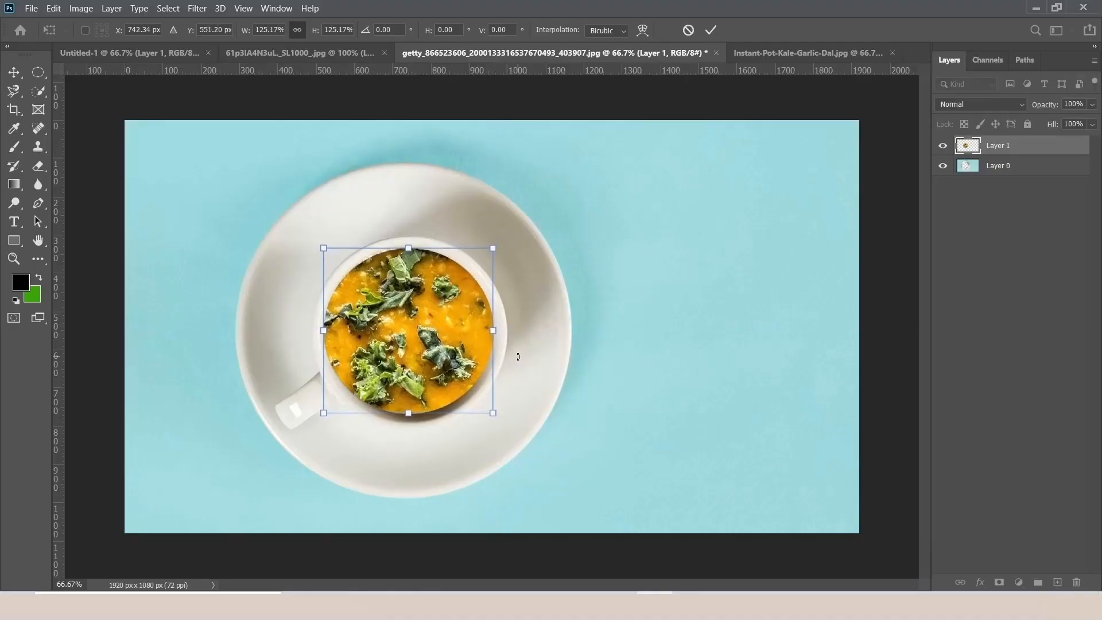
{"action": "key", "text": "Right"}
{"action": "key", "text": "Up"}
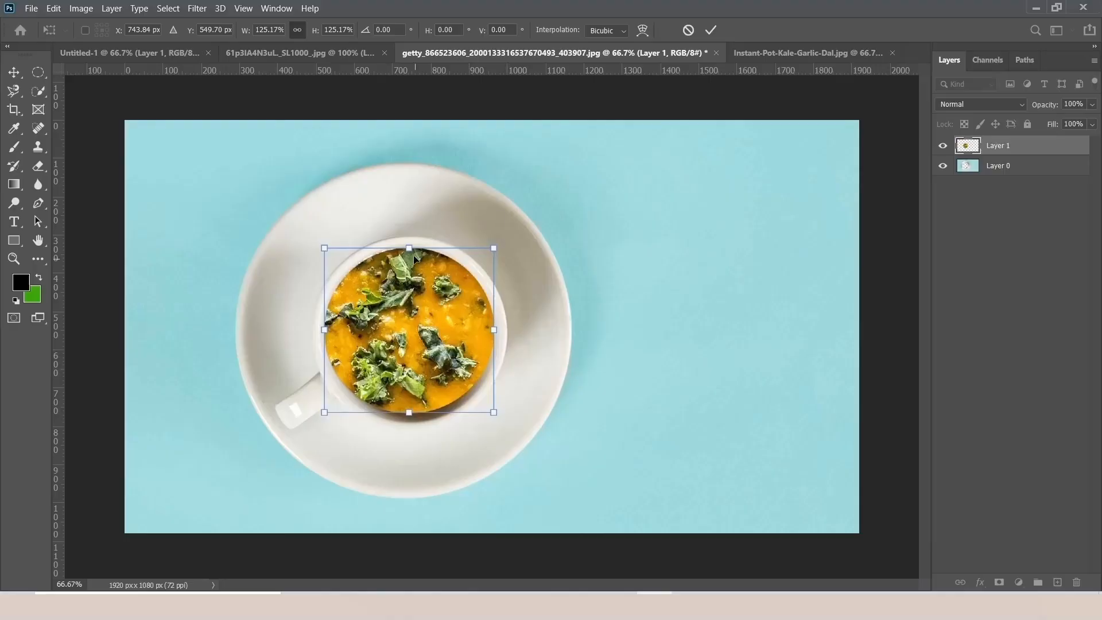
Enlarge the dal to about 126.9%, nudge it to fill the cup's opening, and apply the transform.
{"action": "left_click_drag", "start_coordinate": [411, 246], "coordinate": [412, 244]}
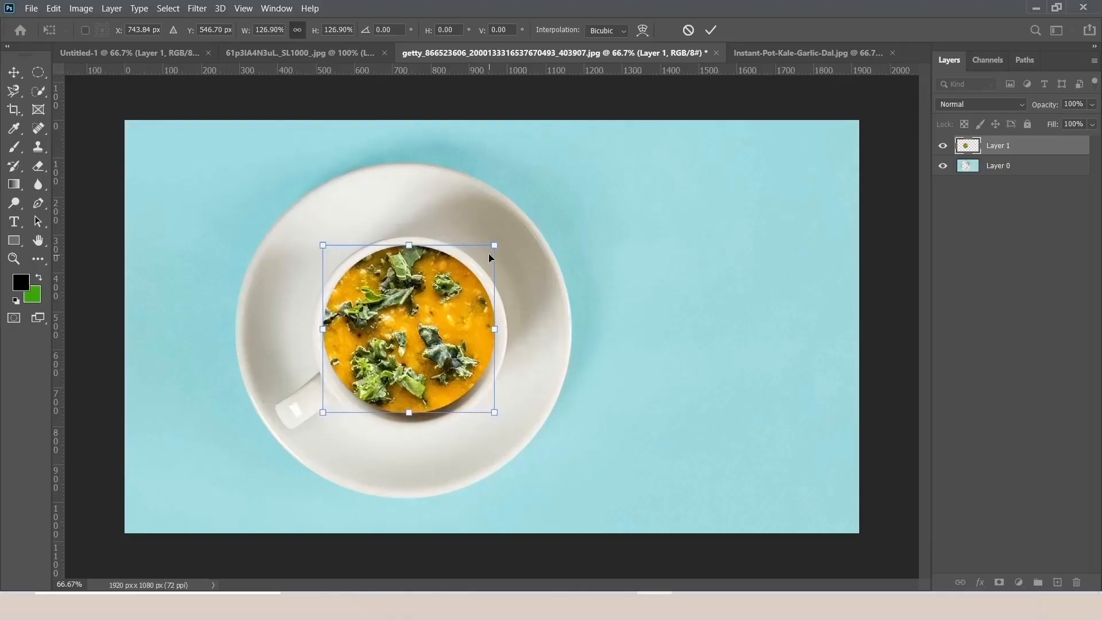
{"action": "key", "text": "Down"}
{"action": "key", "text": "Down"}
{"action": "key", "text": "Down"}
{"action": "key", "text": "Right"}
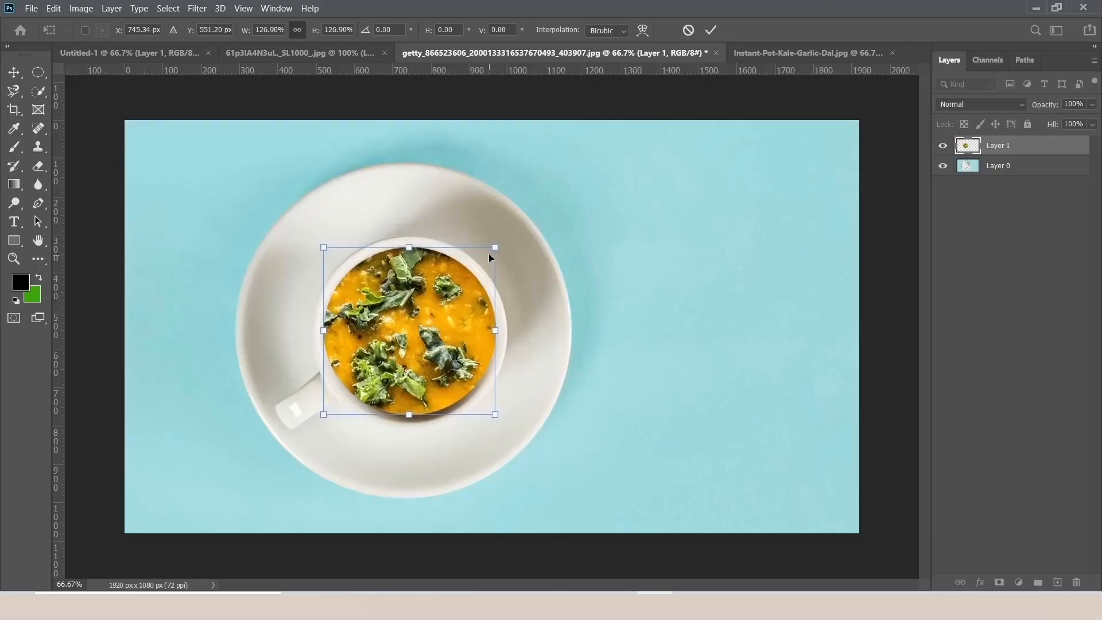
{"action": "key", "text": "Left"}
{"action": "key", "text": "Up"}
{"action": "key", "text": "Up"}
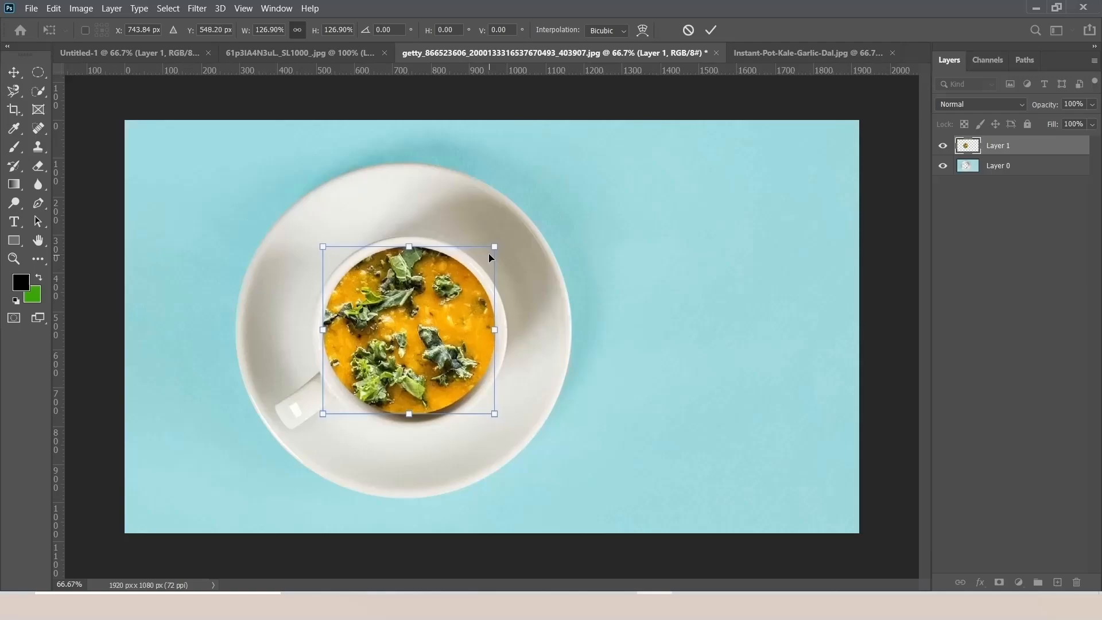
{"action": "key", "text": "Down"}
{"action": "key", "text": "Return"}
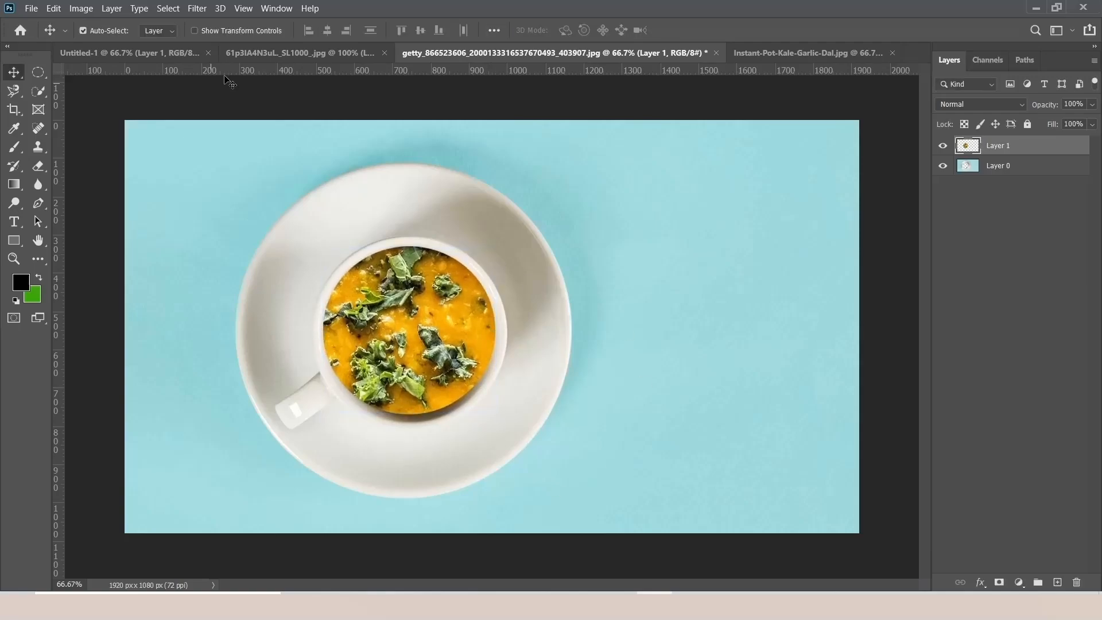
Set the dal layer's blend mode to Lighten.
{"action": "left_click", "coordinate": [38, 72]}
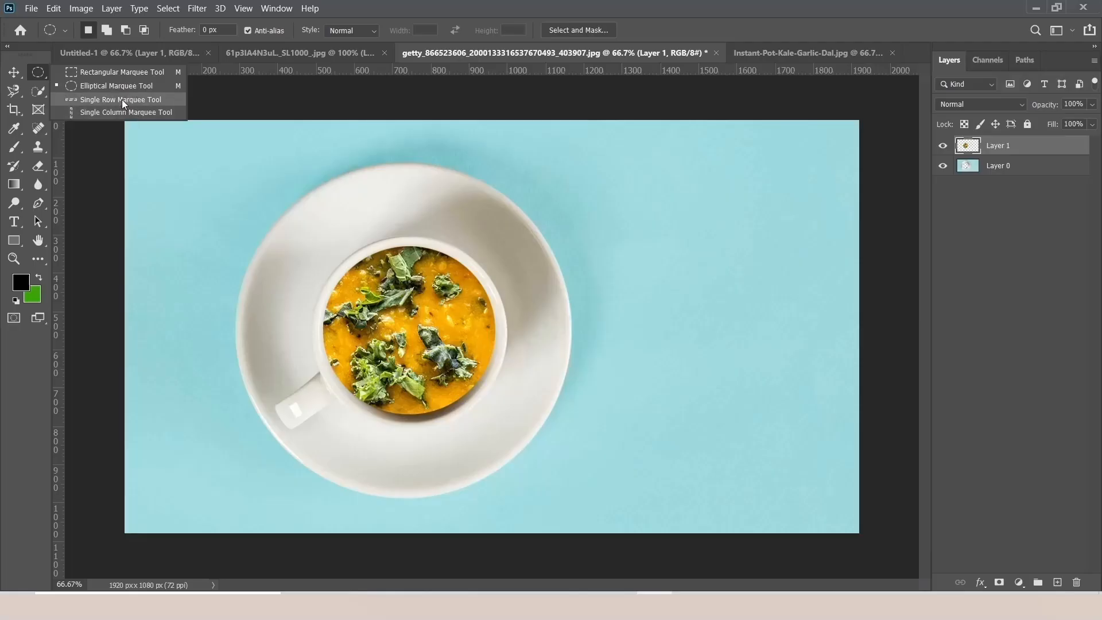
{"action": "left_click", "coordinate": [63, 76]}
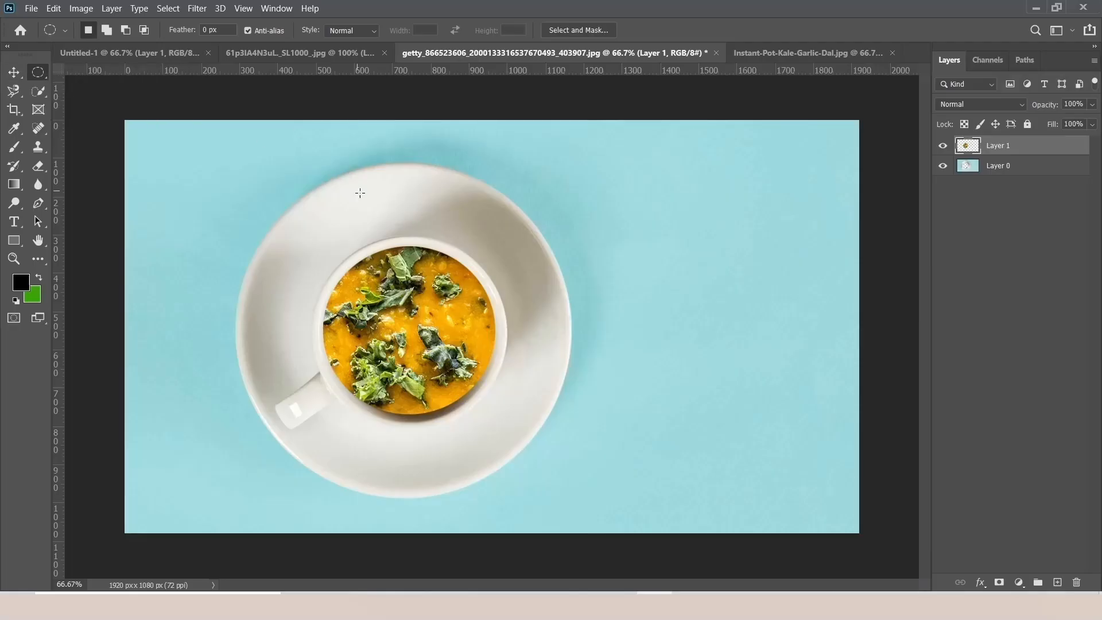
{"action": "left_click", "coordinate": [961, 102]}
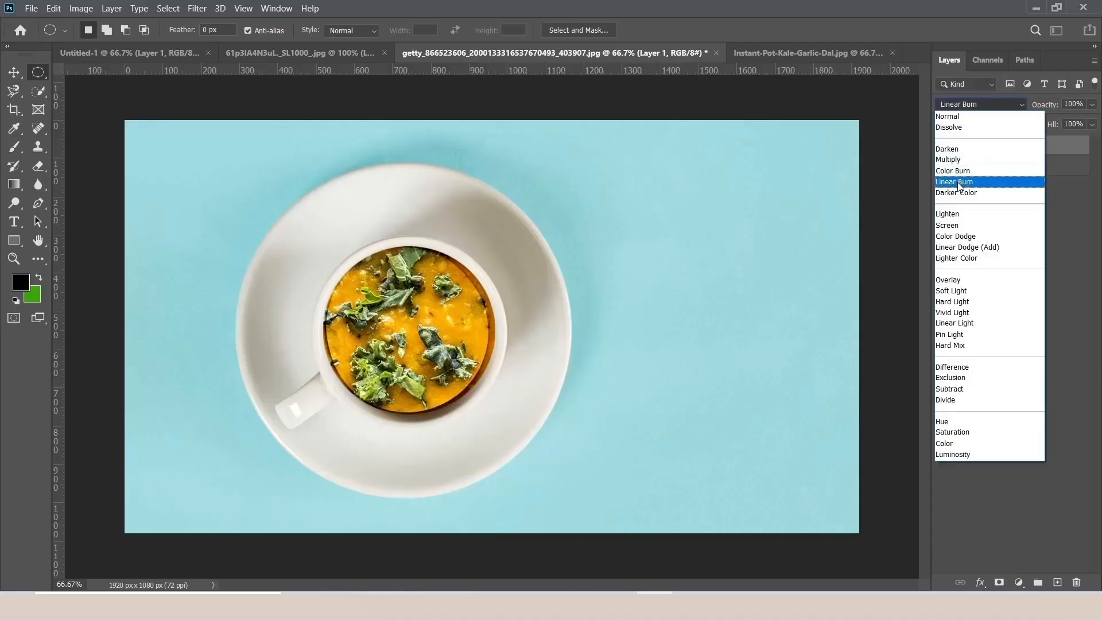
{"action": "left_click", "coordinate": [962, 215]}
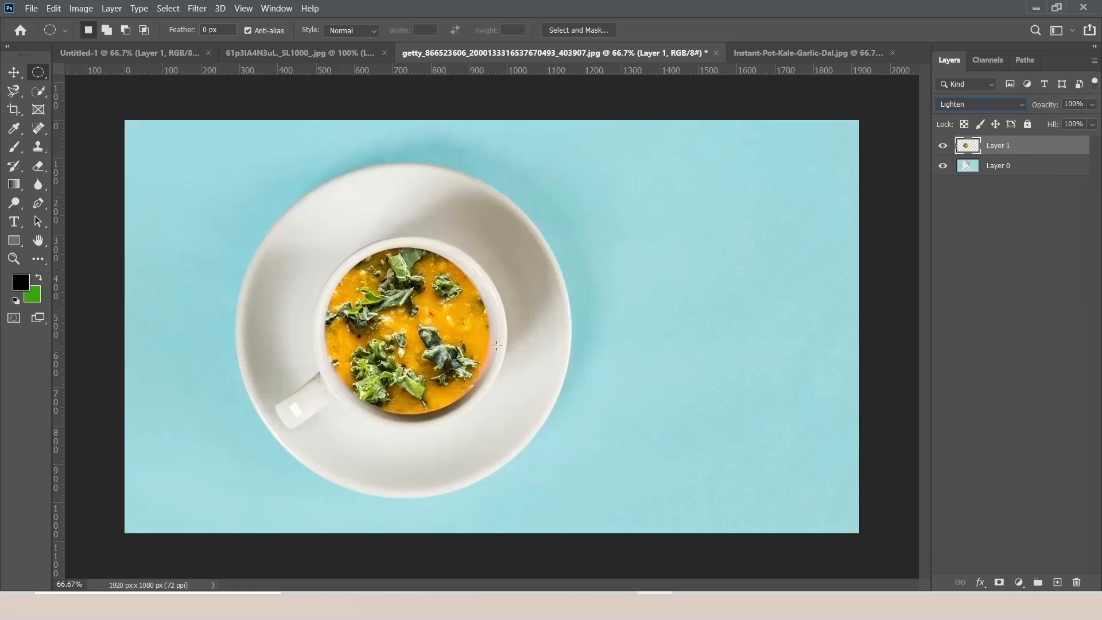
Close the Instant-Pot-Kale-Garlic-Dal image and the coffee cup image without saving changes.
{"action": "left_click", "coordinate": [864, 52]}
{"action": "left_click", "coordinate": [893, 53]}
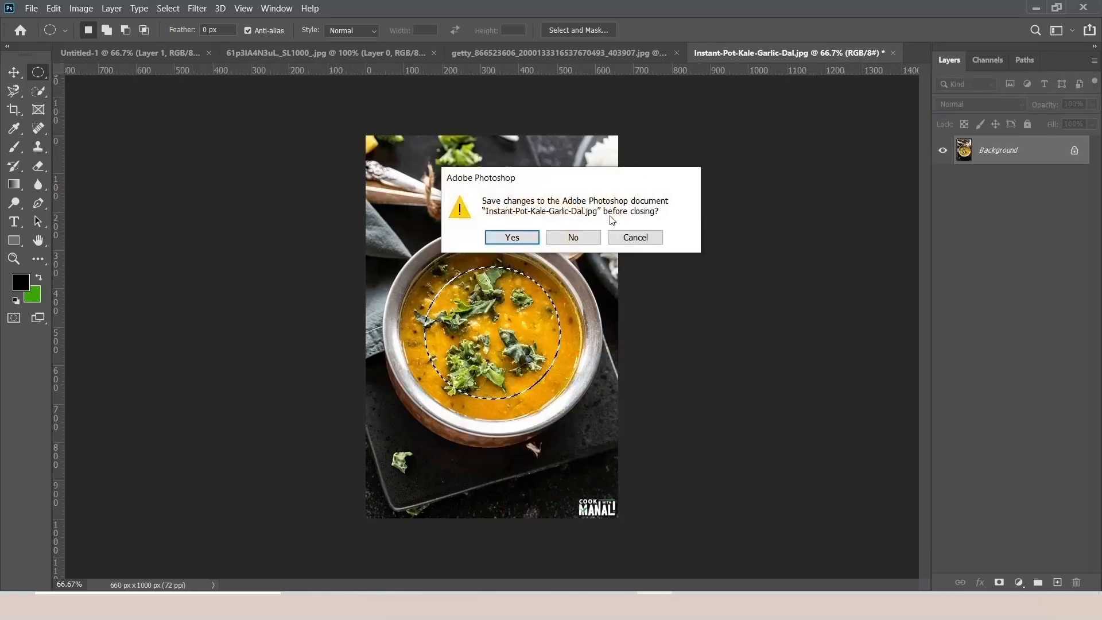
{"action": "left_click", "coordinate": [574, 236]}
{"action": "left_click", "coordinate": [779, 53]}
{"action": "left_click", "coordinate": [592, 245]}
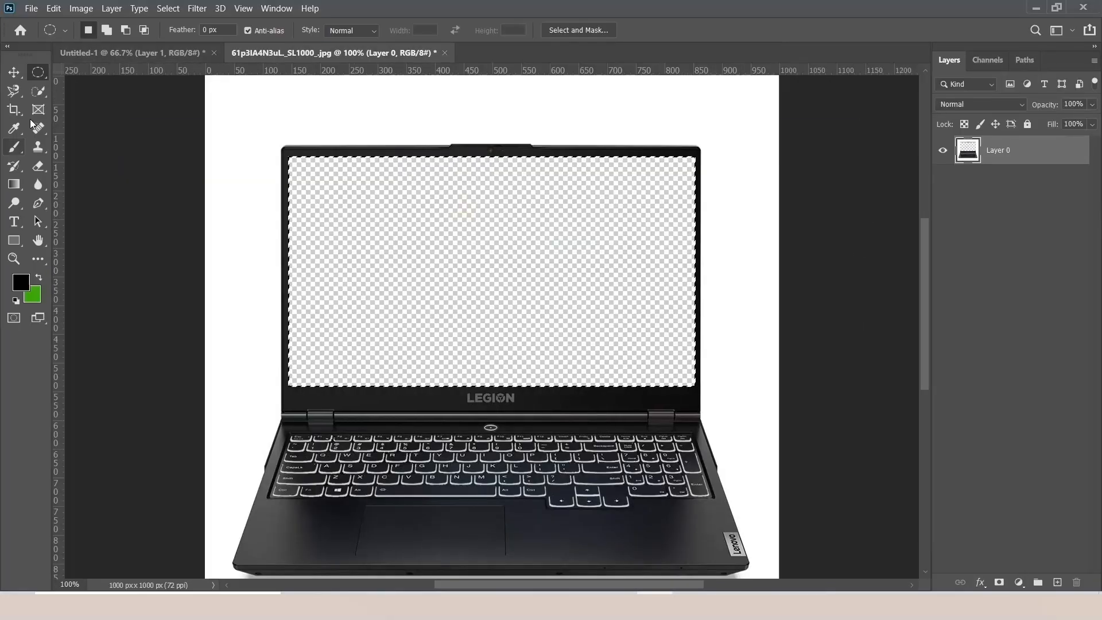
Open the village riverside drawing with the haystack, huts and sailboat.
{"action": "left_click", "coordinate": [14, 92]}
{"action": "left_click", "coordinate": [16, 94]}
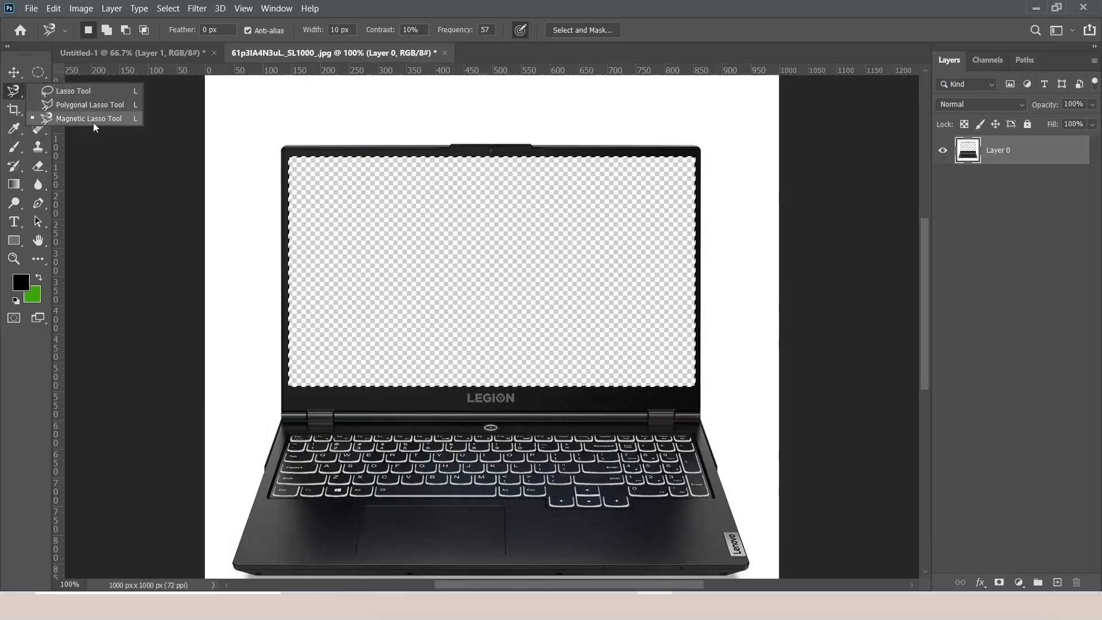
{"action": "left_click", "coordinate": [31, 8]}
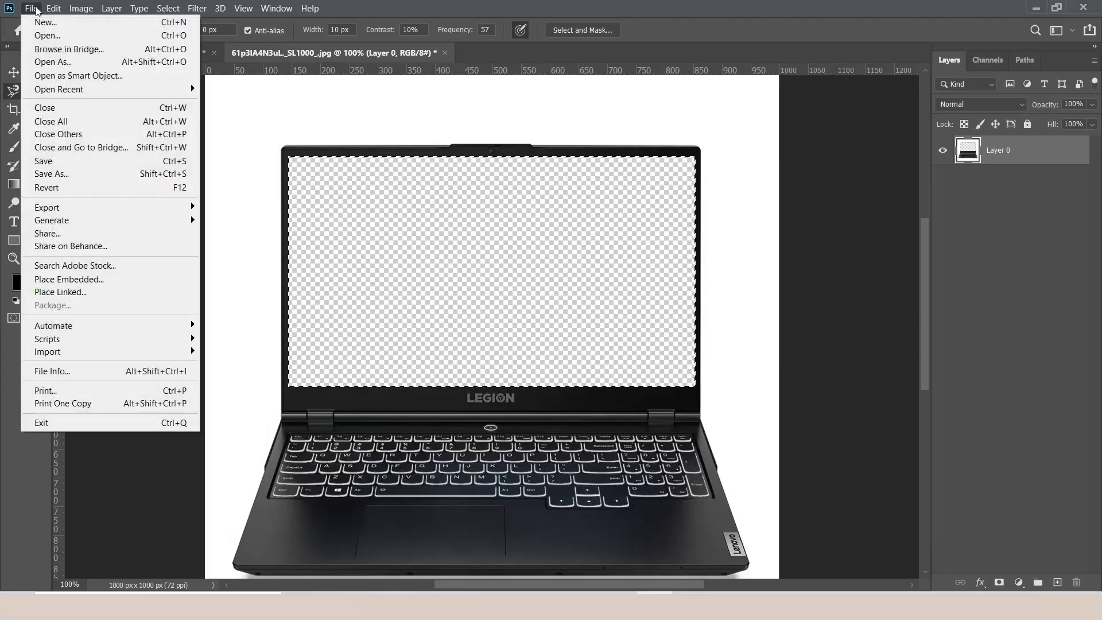
{"action": "left_click", "coordinate": [47, 35]}
{"action": "double_click", "coordinate": [333, 95]}
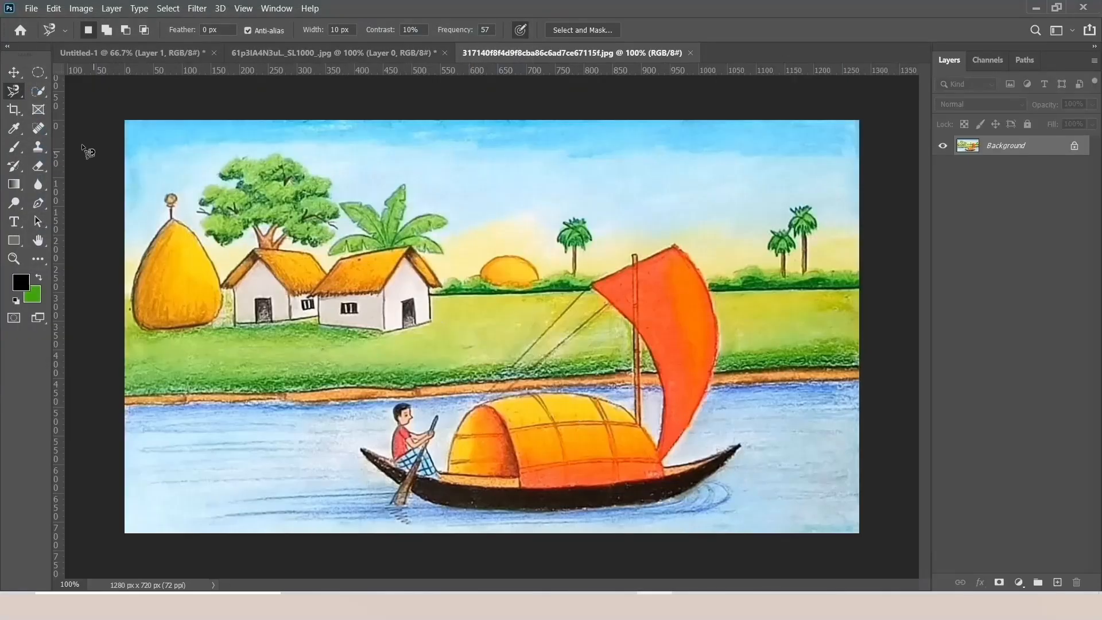
Draw a freehand rounded selection in the sky above the palm tree with the Lasso Tool.
{"action": "right_click", "coordinate": [9, 94]}
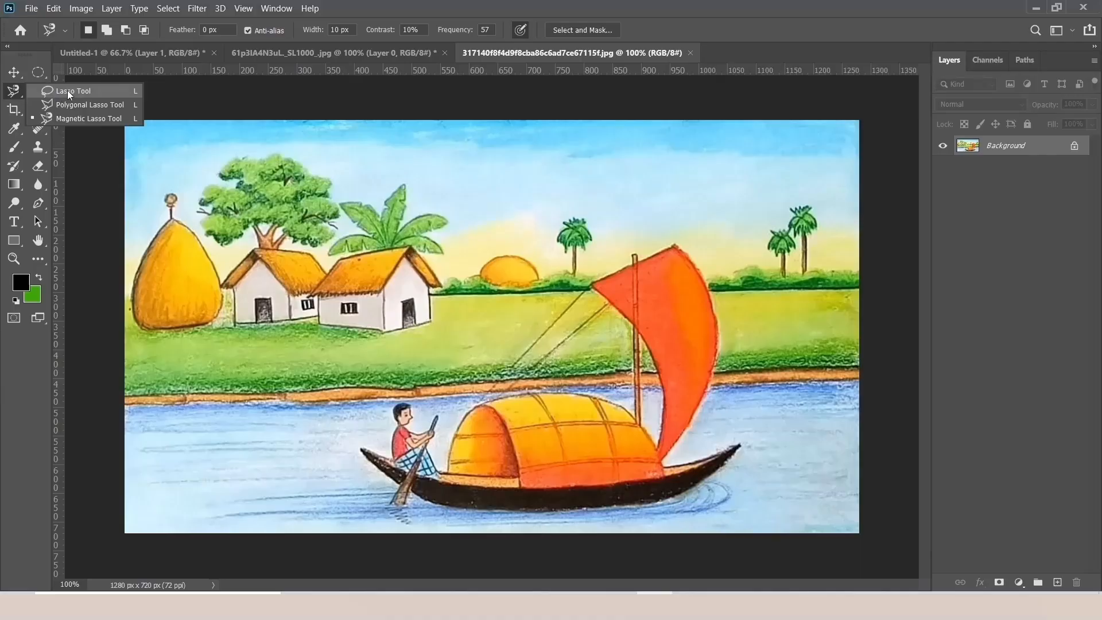
{"action": "left_click", "coordinate": [68, 90]}
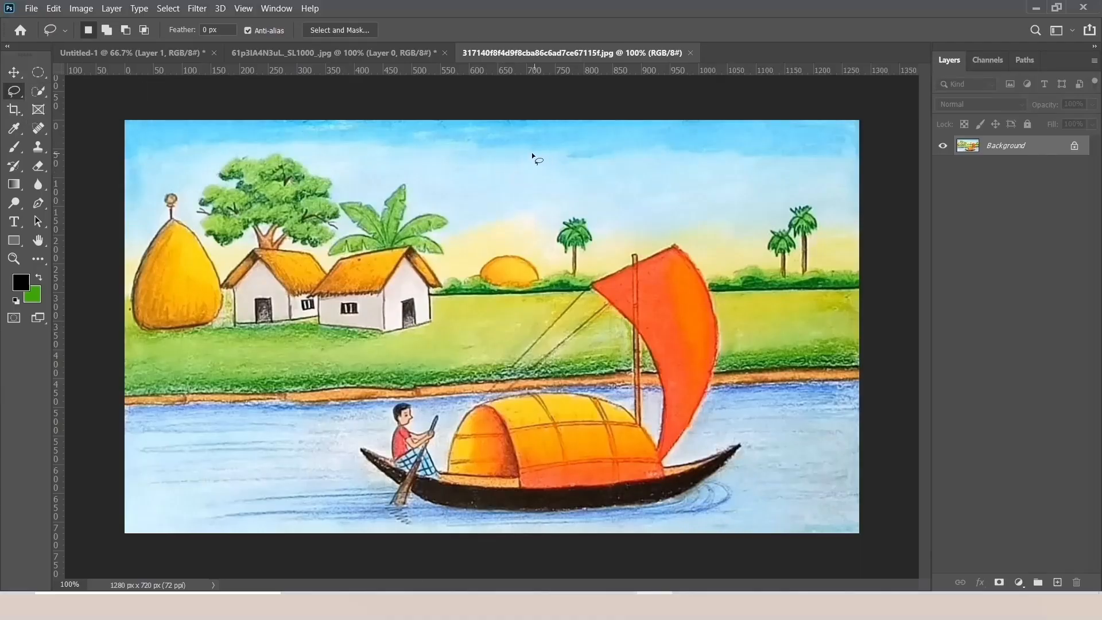
{"action": "mouse_move", "coordinate": [535, 149]}
{"action": "left_mouse_down"}
{"action": "mouse_move", "coordinate": [497, 182]}
{"action": "mouse_move", "coordinate": [510, 200]}
{"action": "mouse_move", "coordinate": [644, 195]}
{"action": "left_mouse_up"}
{"action": "left_click_drag", "start_coordinate": [533, 151], "coordinate": [534, 151]}
{"action": "mouse_move", "coordinate": [605, 166]}
{"action": "left_mouse_down"}
{"action": "mouse_move", "coordinate": [497, 172]}
{"action": "mouse_move", "coordinate": [631, 172]}
{"action": "mouse_move", "coordinate": [477, 168]}
{"action": "mouse_move", "coordinate": [643, 175]}
{"action": "left_mouse_up"}
Try moving the freehand-selected patch of sky with the Move Tool and undo the change.
{"action": "left_click", "coordinate": [14, 72]}
{"action": "key", "text": "ctrl+z"}
{"action": "key", "text": "ctrl+z"}
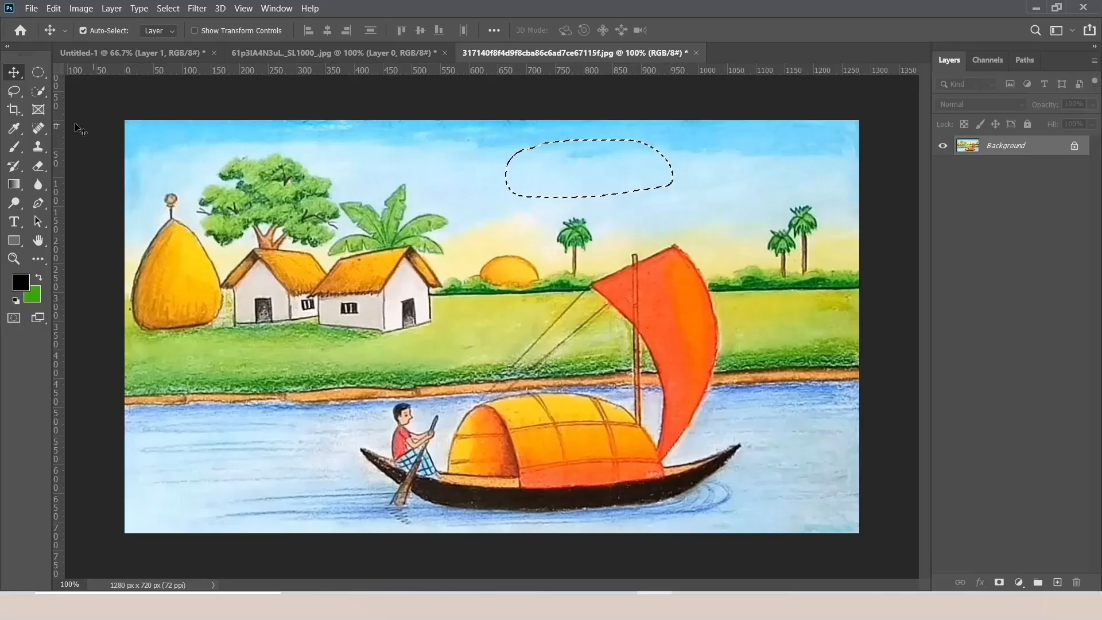
Clear the freehand selection in the sky.
{"action": "left_click", "coordinate": [14, 91]}
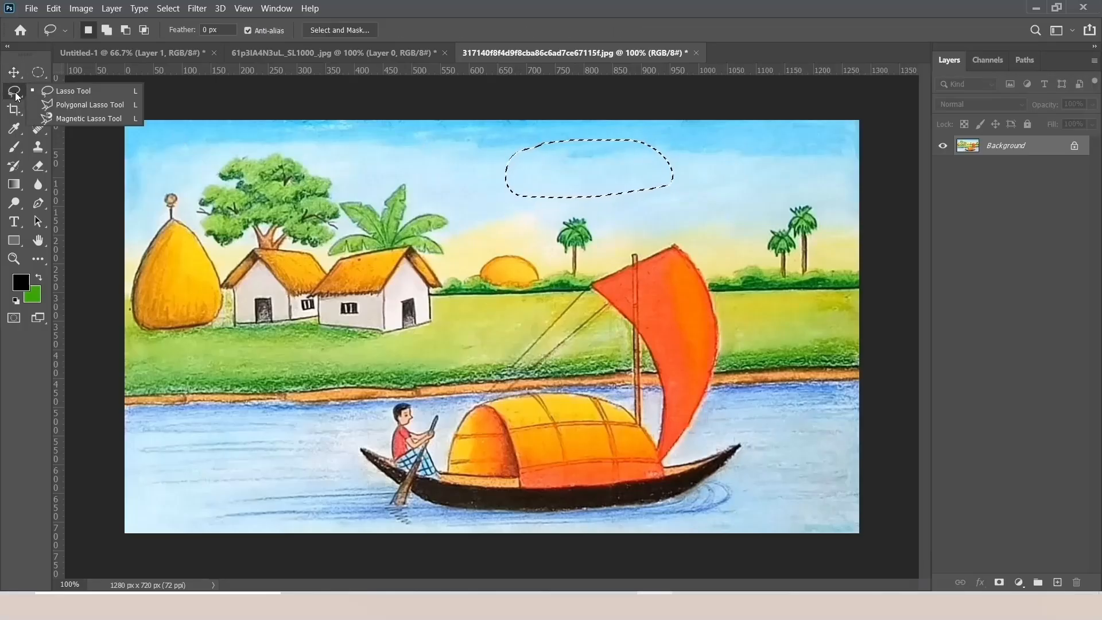
{"action": "left_click", "coordinate": [60, 104]}
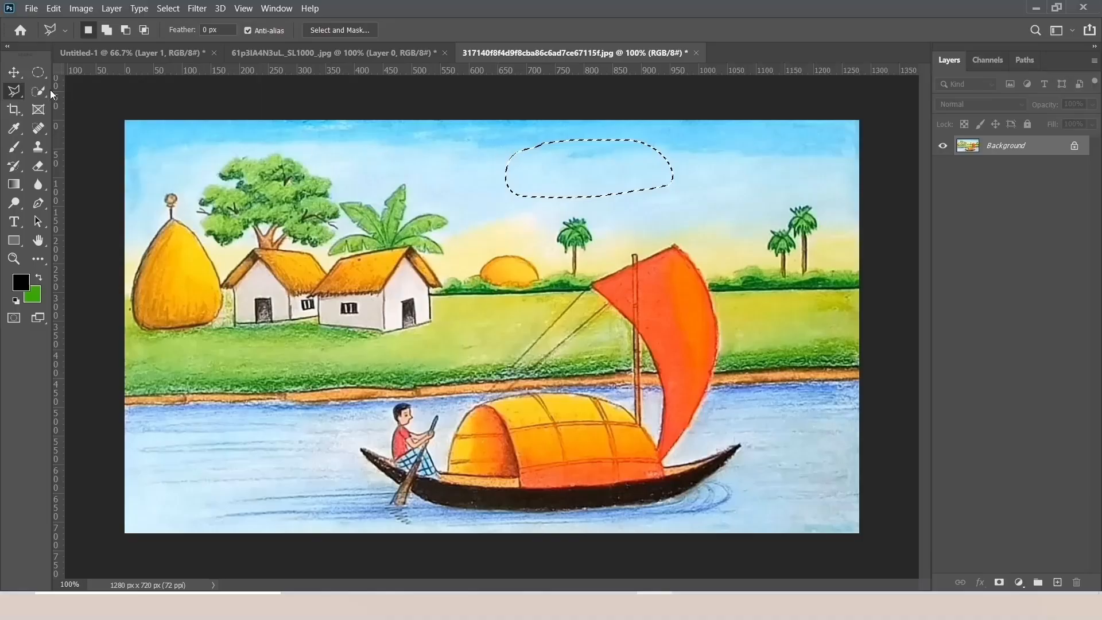
{"action": "left_click", "coordinate": [39, 72]}
{"action": "key", "text": "ctrl+d"}
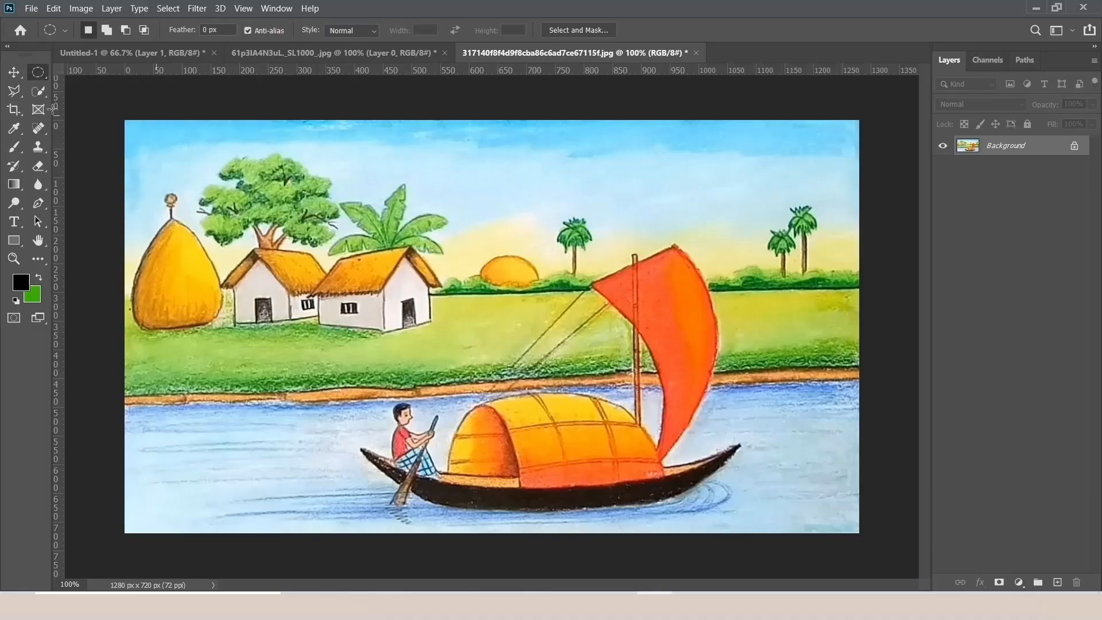
Outline a closed rectangular selection in the sky above the sun and palm tree with the Polygonal Lasso Tool.
{"action": "right_click", "coordinate": [16, 92]}
{"action": "left_click", "coordinate": [63, 104]}
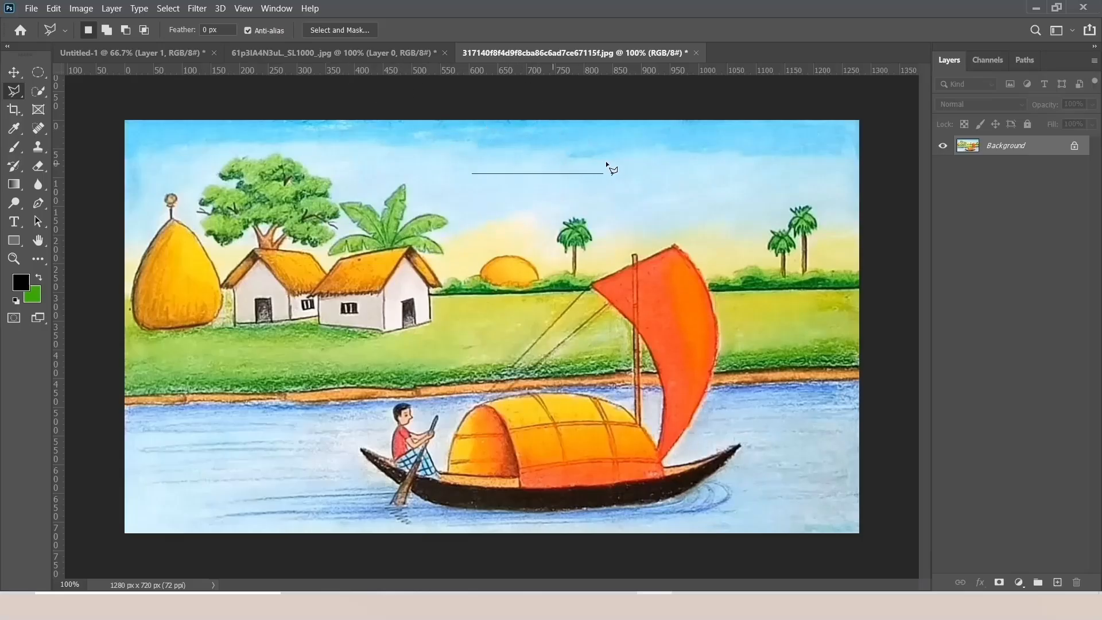
{"action": "left_click", "coordinate": [648, 212]}
{"action": "left_click", "coordinate": [475, 211]}
{"action": "left_click", "coordinate": [476, 176]}
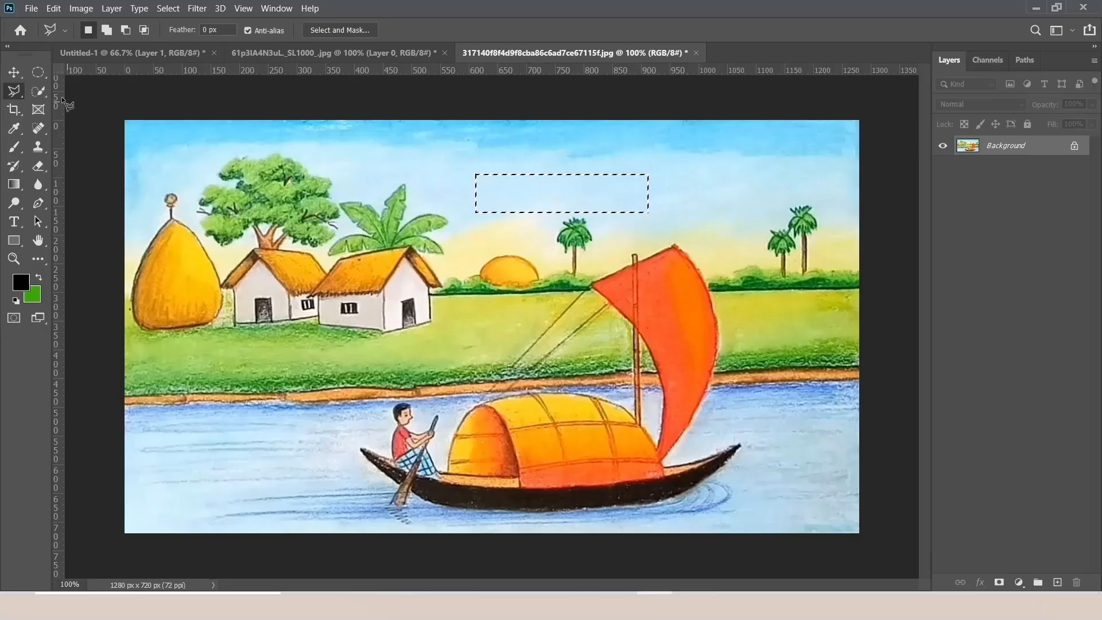
Try moving the rectangular patch of sky about 142 px left and 42 px up, and undo the move.
{"action": "key", "text": "v"}
{"action": "mouse_move", "coordinate": [604, 199]}
{"action": "left_mouse_down"}
{"action": "mouse_move", "coordinate": [701, 145]}
{"action": "mouse_move", "coordinate": [523, 176]}
{"action": "left_mouse_up"}
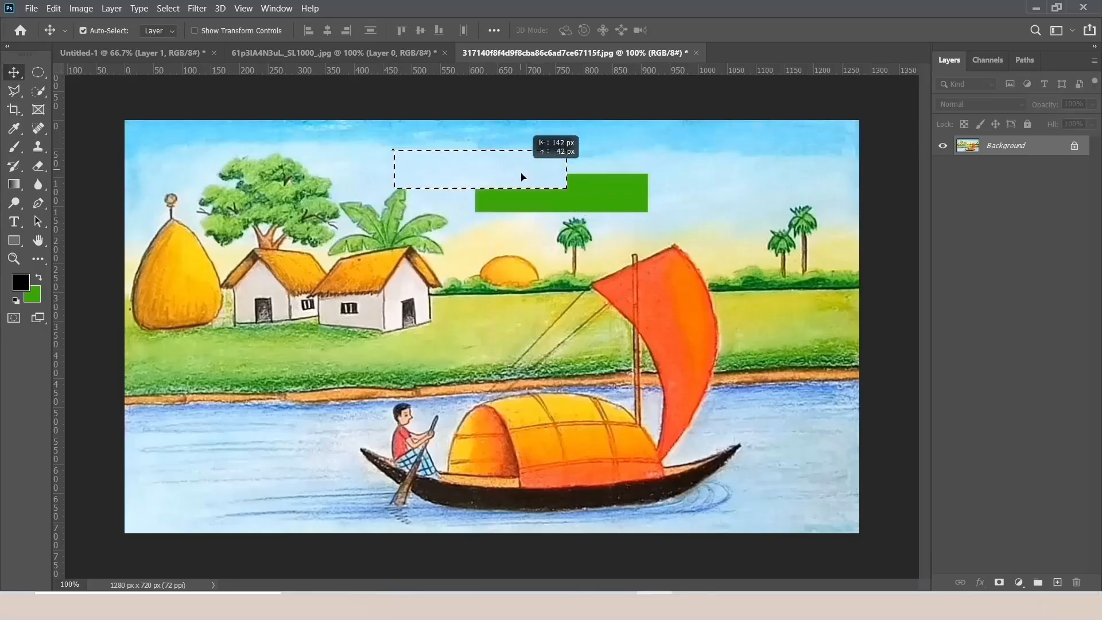
{"action": "key", "text": "ctrl+z"}
Trace the haystack's outline with the Magnetic Lasso Tool and close it at the tip to select the haystack.
{"action": "left_click", "coordinate": [18, 92]}
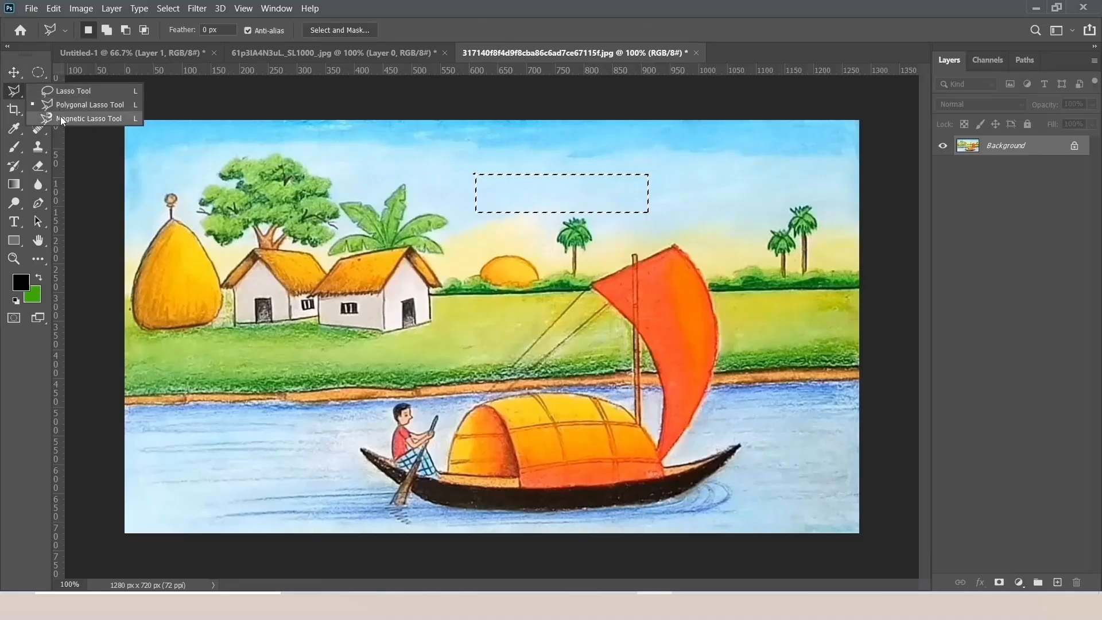
{"action": "left_click", "coordinate": [77, 118]}
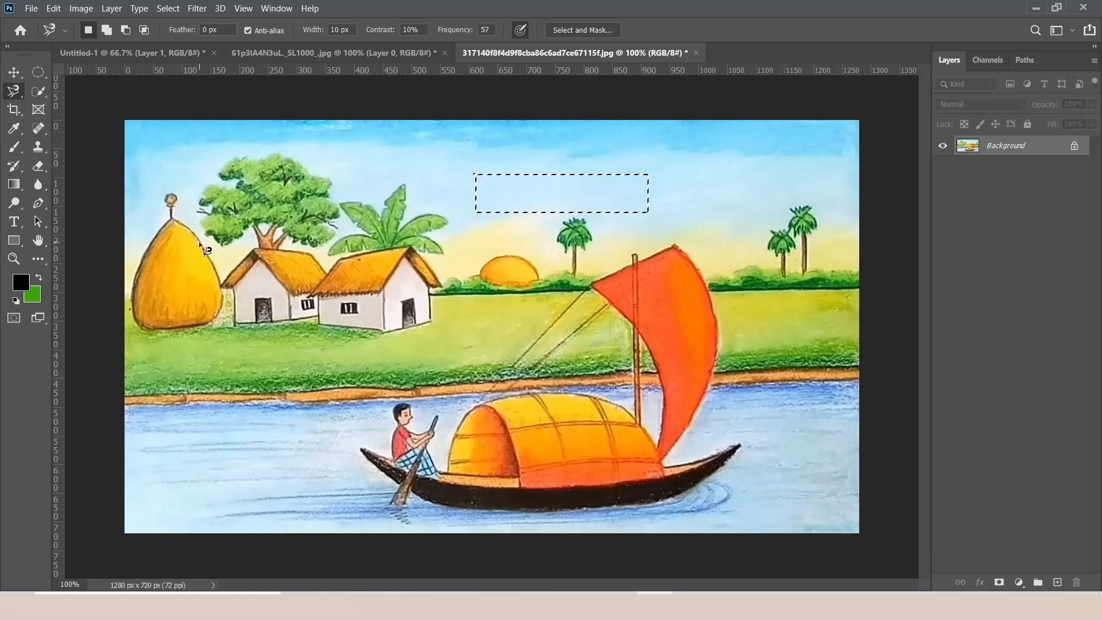
{"action": "left_click", "coordinate": [15, 258]}
{"action": "left_click", "coordinate": [122, 266]}
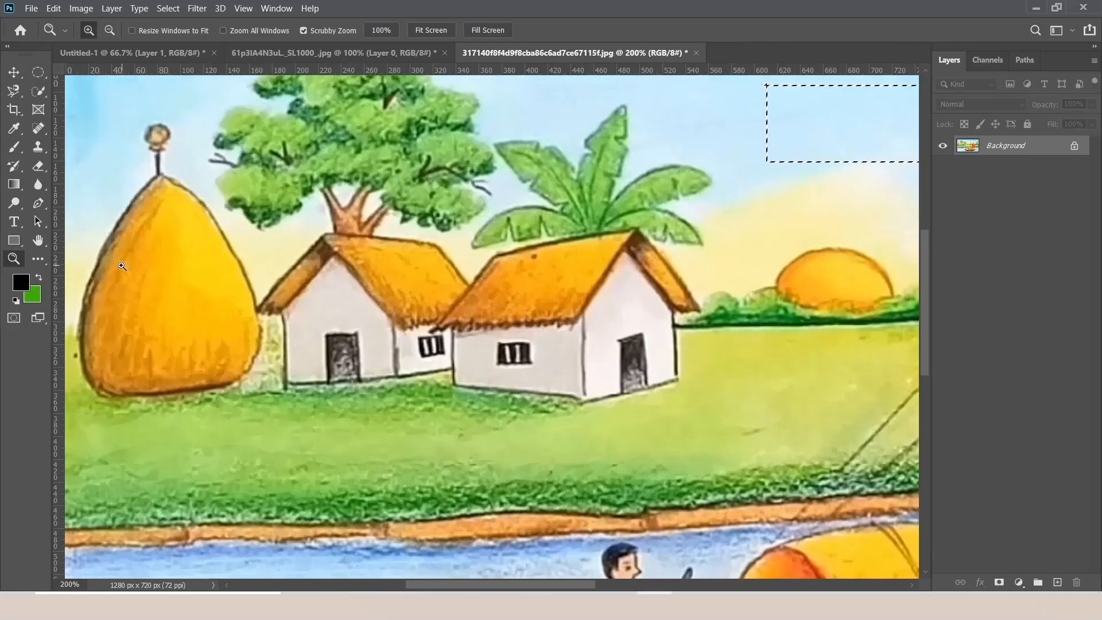
{"action": "scroll", "coordinate": [122, 266], "scroll_direction": "down", "scroll_amount": 1}
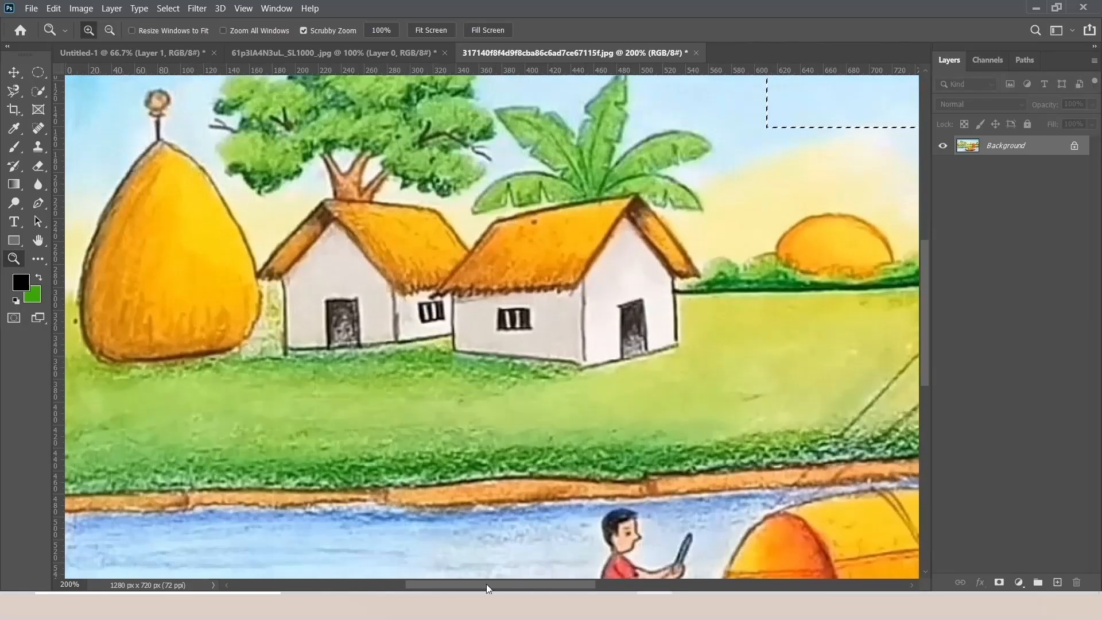
{"action": "left_click_drag", "start_coordinate": [487, 583], "coordinate": [449, 578]}
{"action": "scroll", "coordinate": [246, 210], "scroll_direction": "up", "scroll_amount": 1}
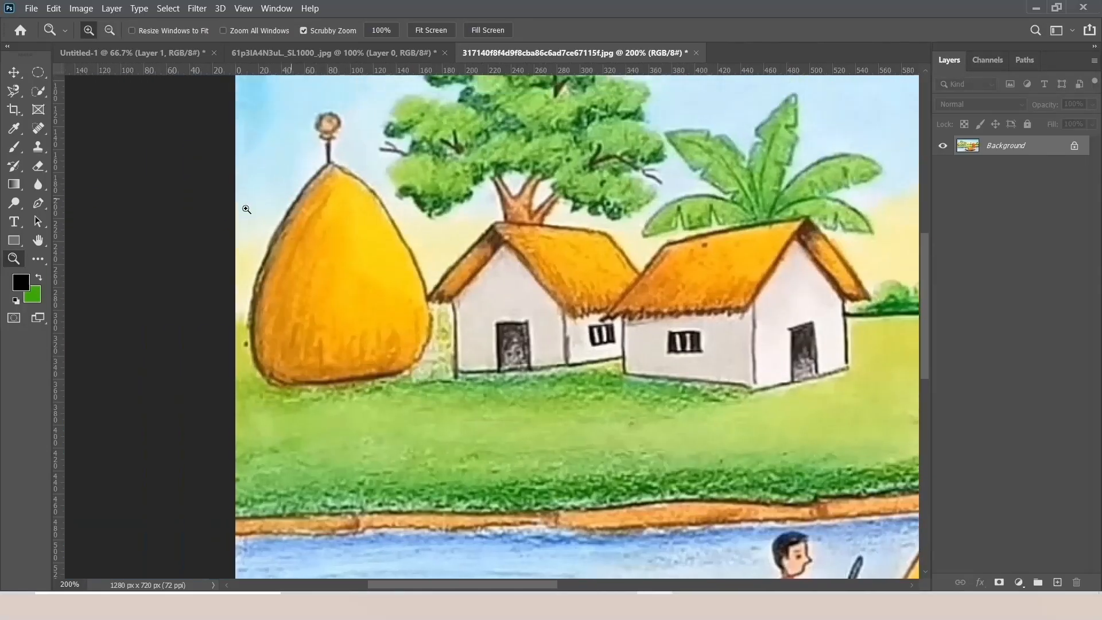
{"action": "left_click", "coordinate": [14, 91]}
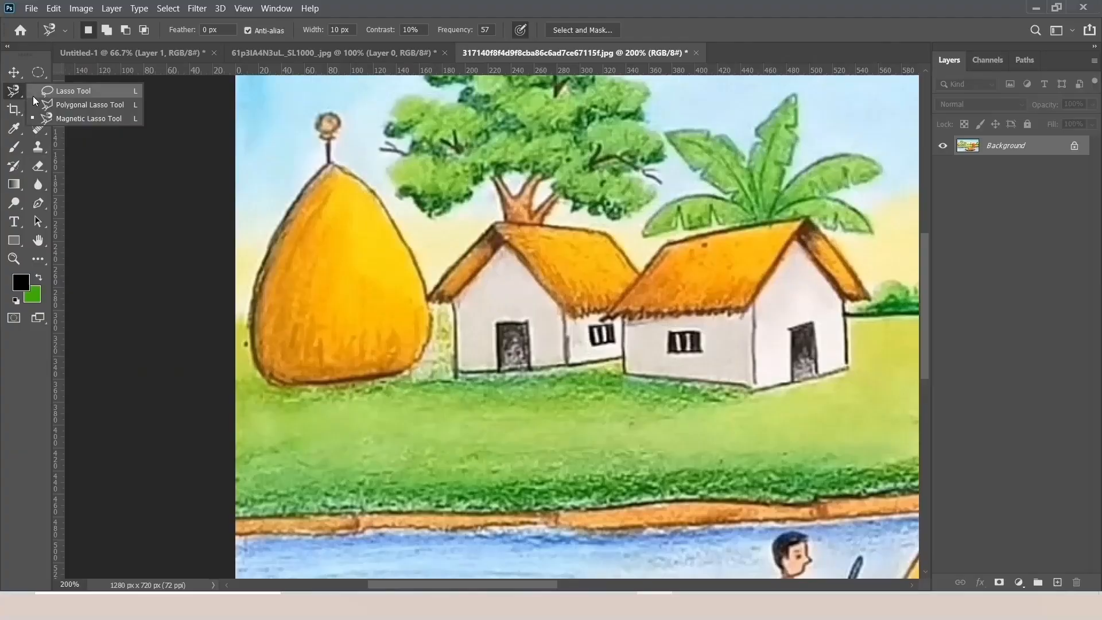
{"action": "left_click", "coordinate": [56, 117]}
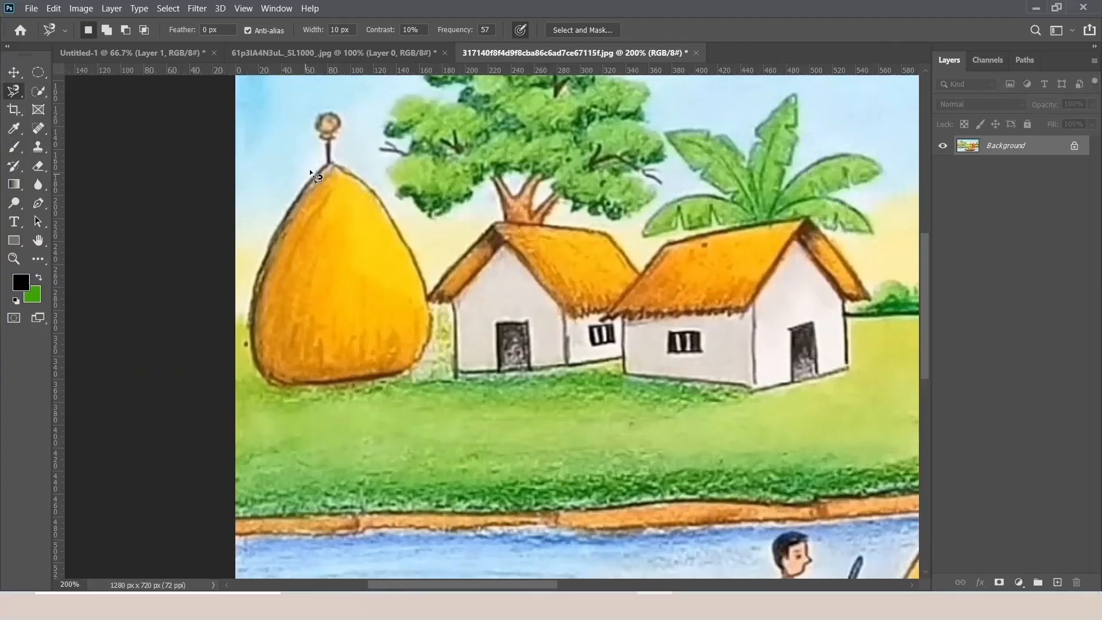
{"action": "left_click", "coordinate": [326, 163]}
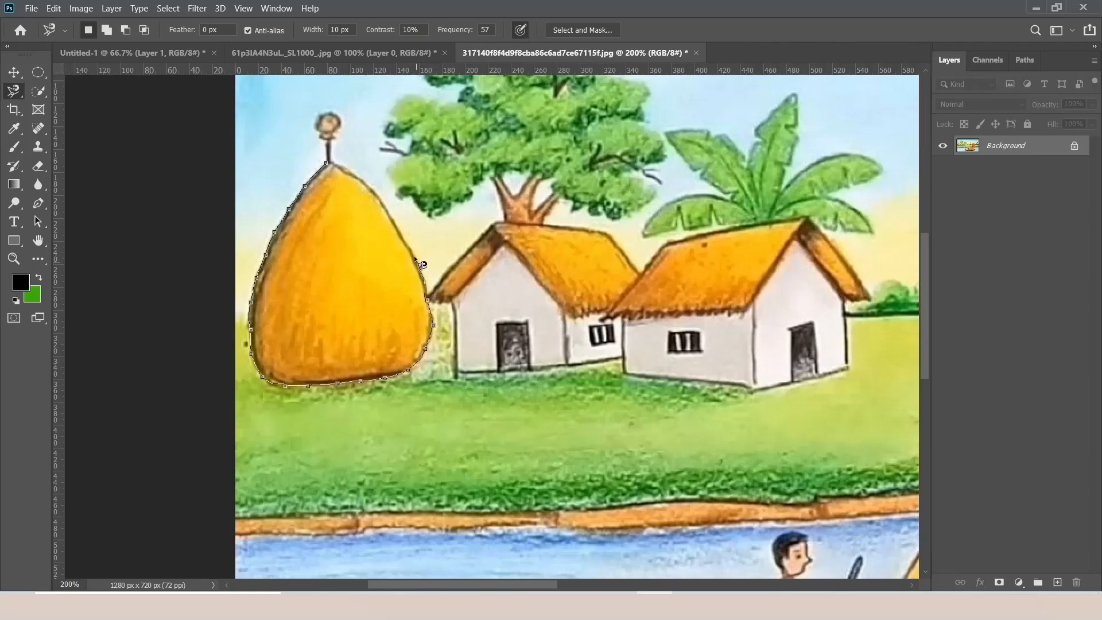
{"action": "left_click", "coordinate": [329, 165]}
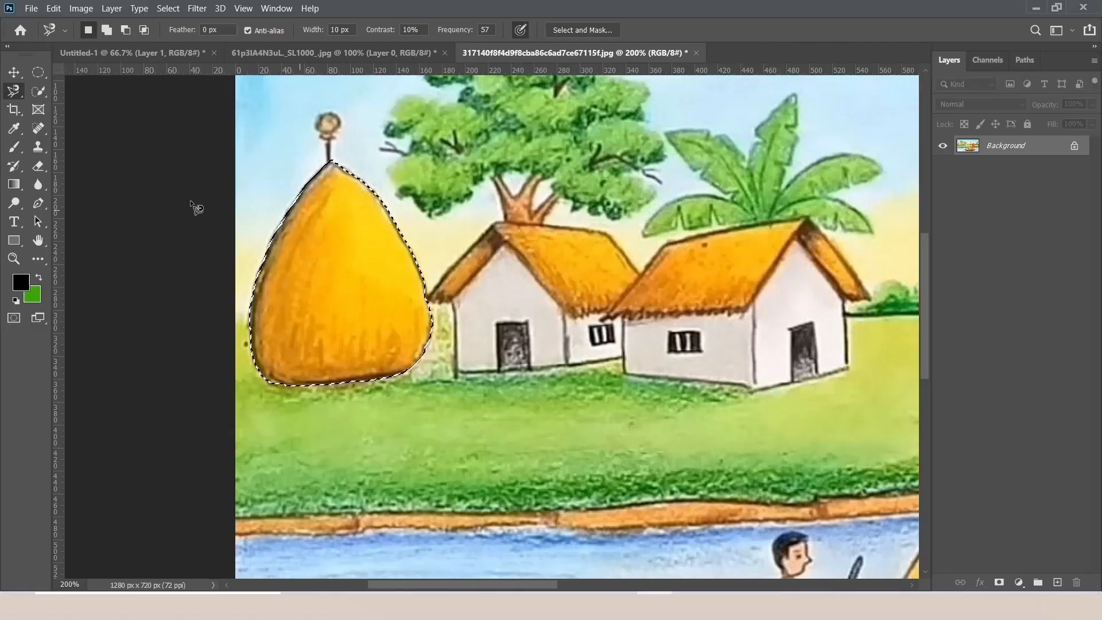
{"action": "left_click", "coordinate": [14, 258]}
{"action": "right_click", "coordinate": [282, 215]}
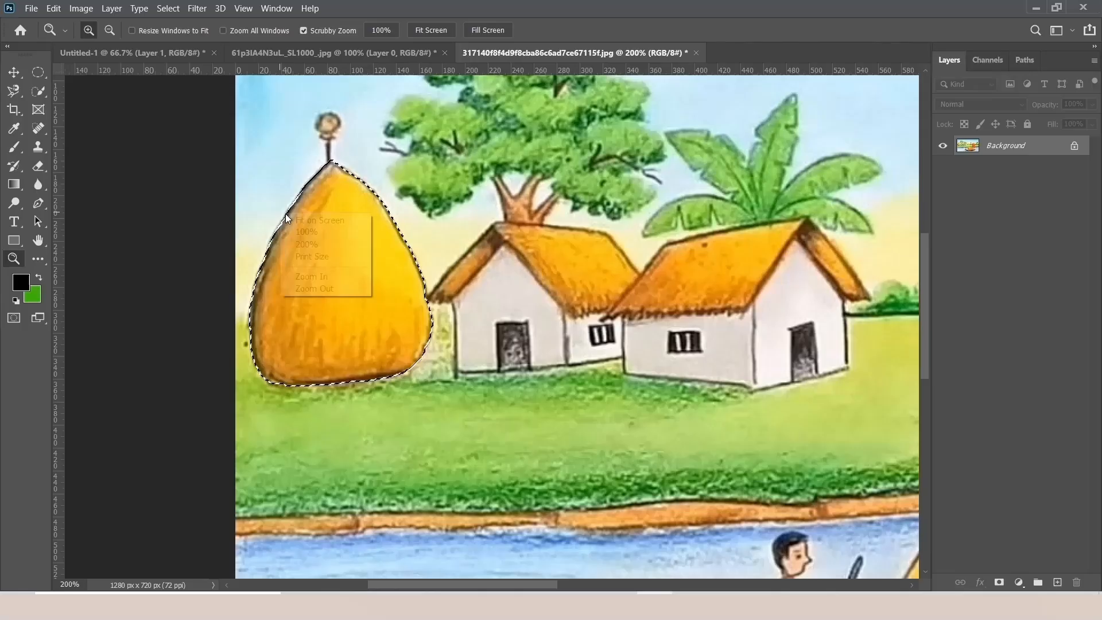
{"action": "left_click", "coordinate": [324, 221]}
{"action": "right_click", "coordinate": [407, 220]}
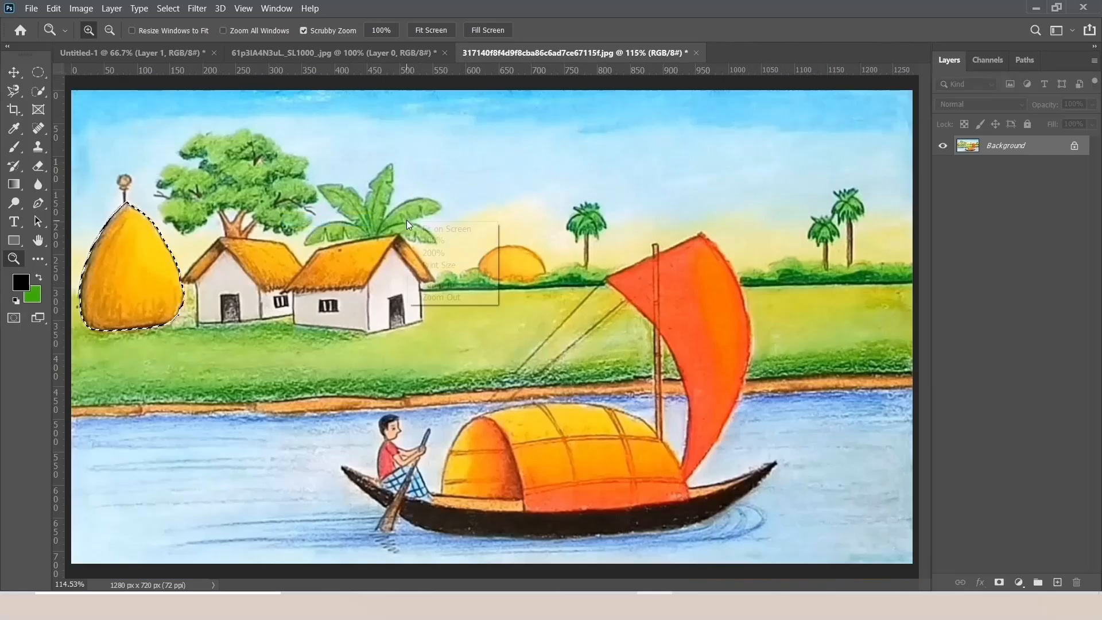
{"action": "left_click", "coordinate": [441, 297]}
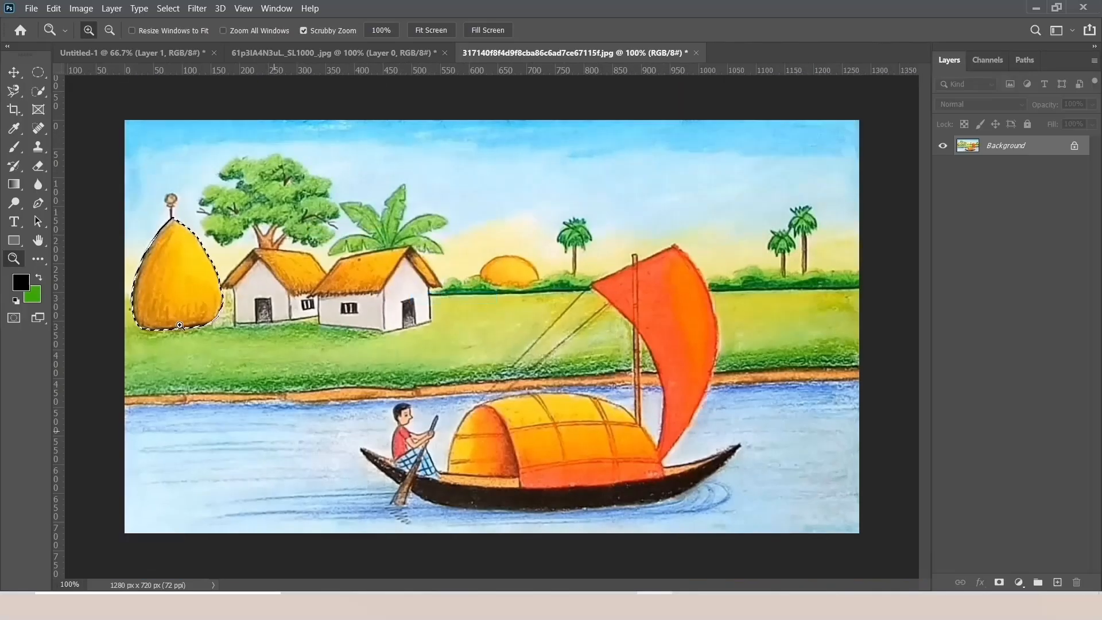
{"action": "left_click", "coordinate": [14, 90]}
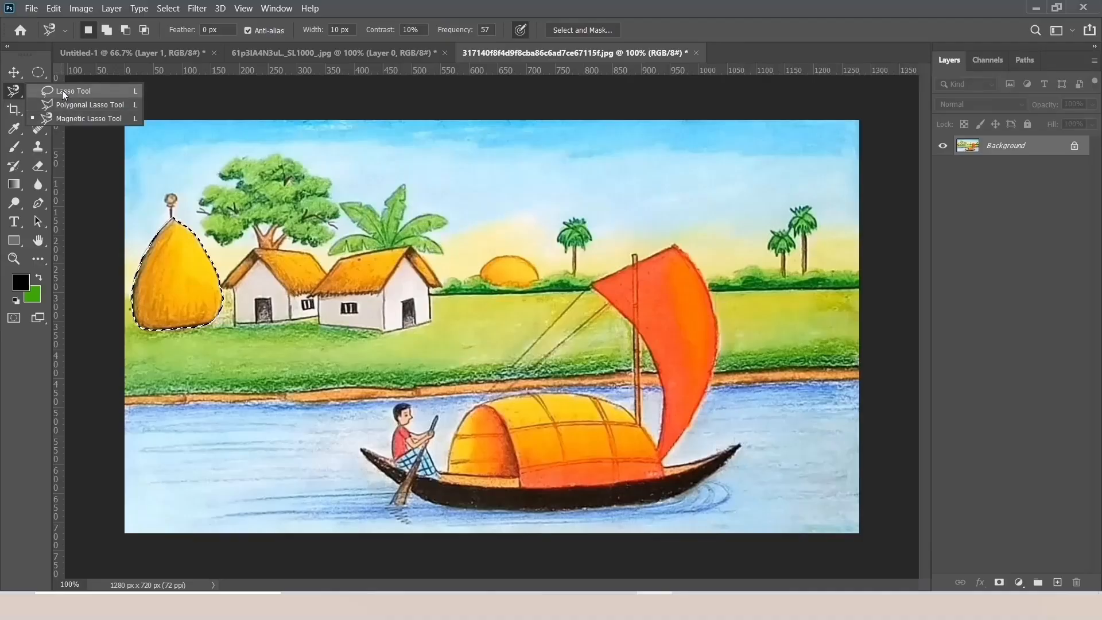
{"action": "left_click", "coordinate": [14, 91]}
Try the Object Selection Tool in Rectangle mode on the small palm tree beside the sun, and select the sun with it.
{"action": "left_click", "coordinate": [40, 90]}
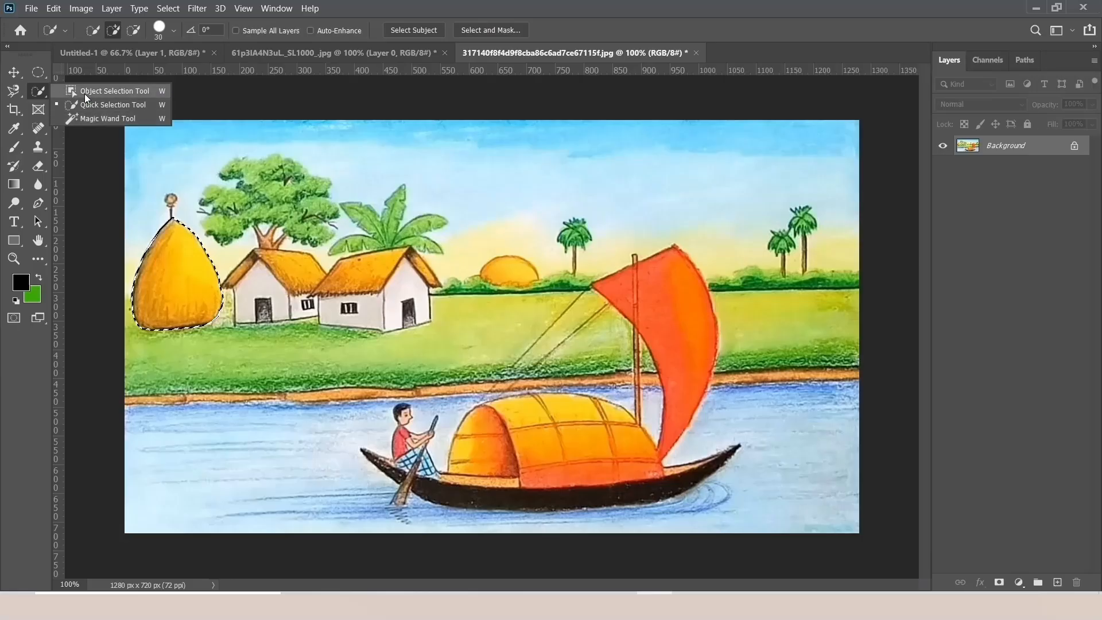
{"action": "left_click", "coordinate": [108, 91]}
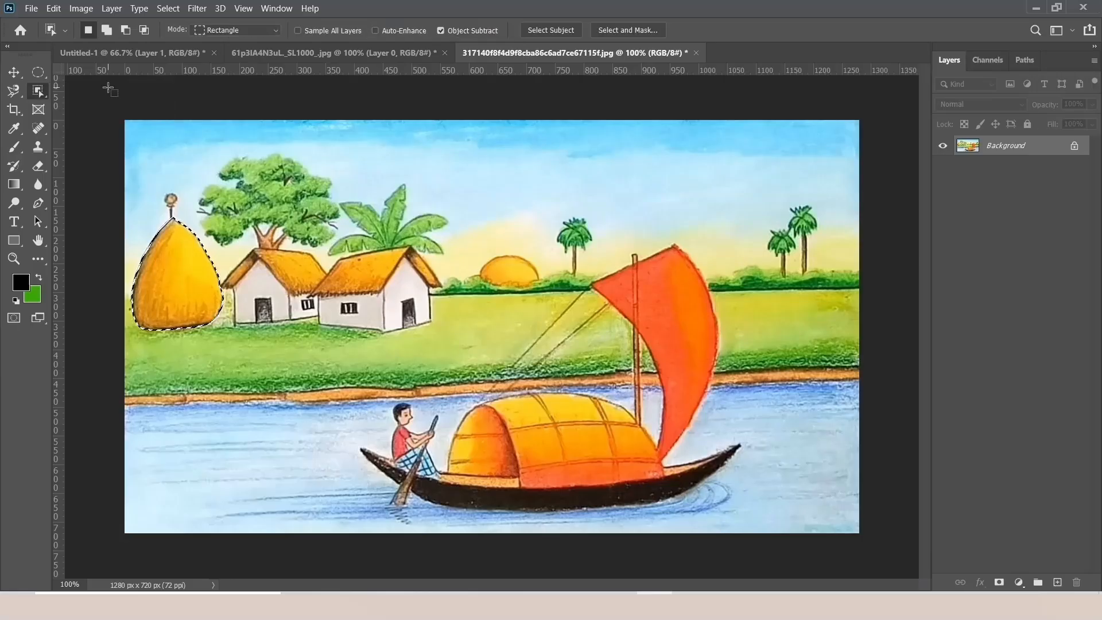
{"action": "key", "text": "z"}
{"action": "left_click", "coordinate": [582, 240]}
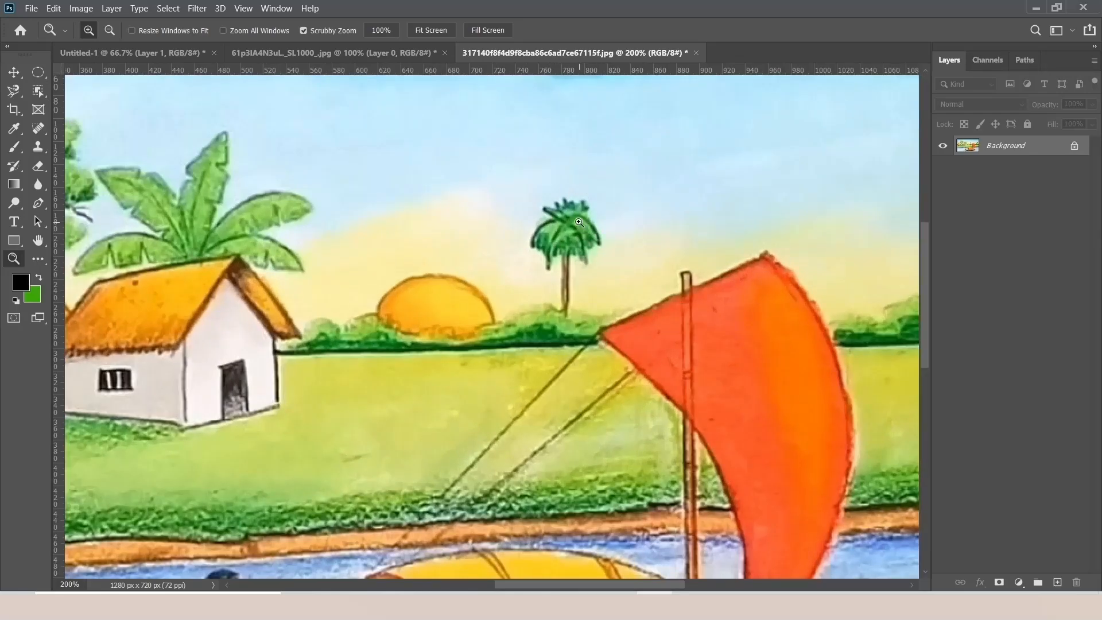
{"action": "left_click", "coordinate": [38, 91]}
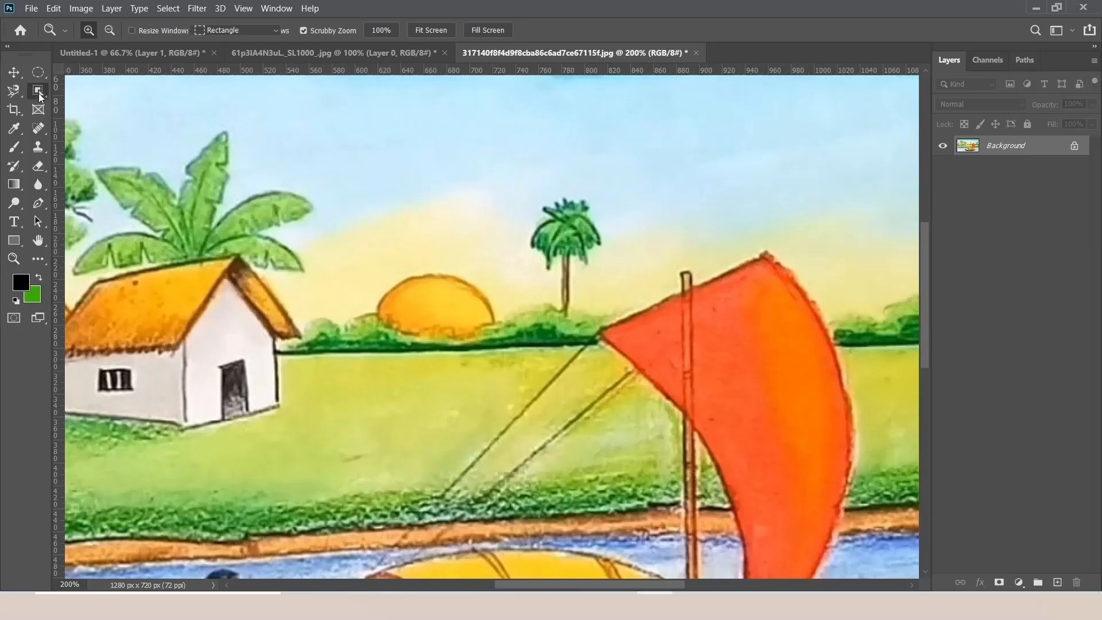
{"action": "left_click", "coordinate": [89, 96]}
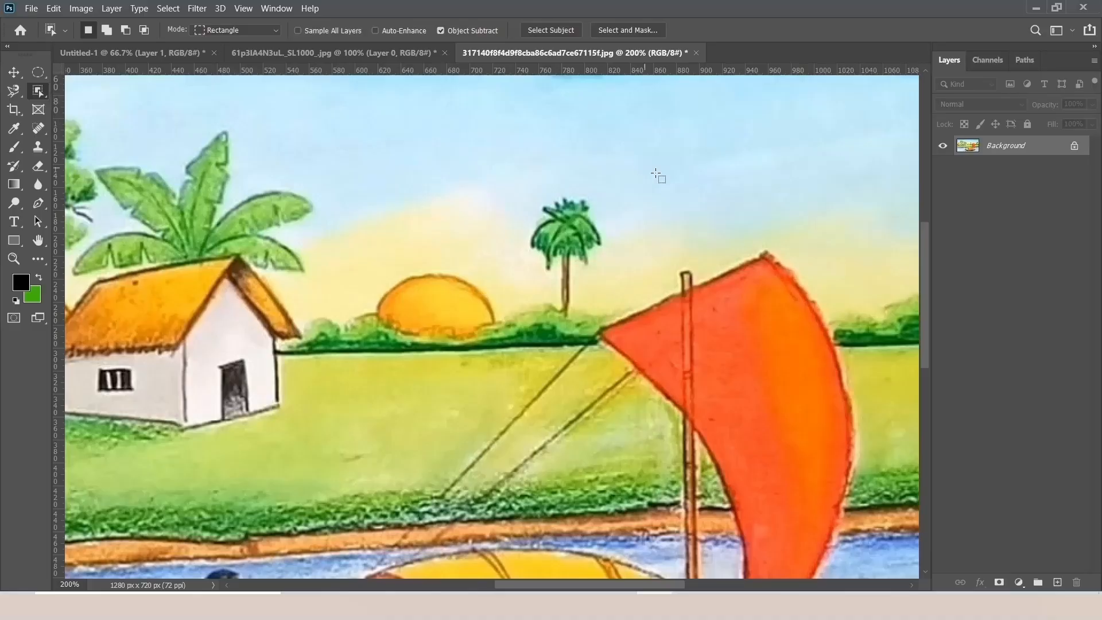
{"action": "left_click_drag", "start_coordinate": [518, 184], "coordinate": [612, 274]}
{"action": "left_click_drag", "start_coordinate": [370, 263], "coordinate": [499, 340]}
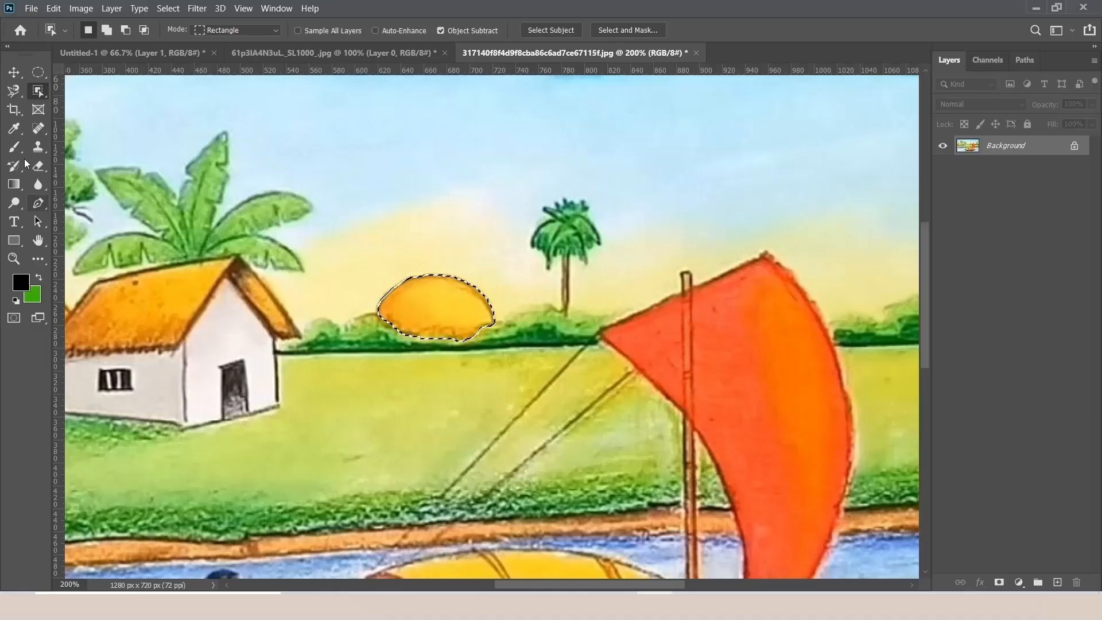
Add the boat's whole red sail to the sun selection with the Quick Selection Tool.
{"action": "right_click", "coordinate": [39, 94]}
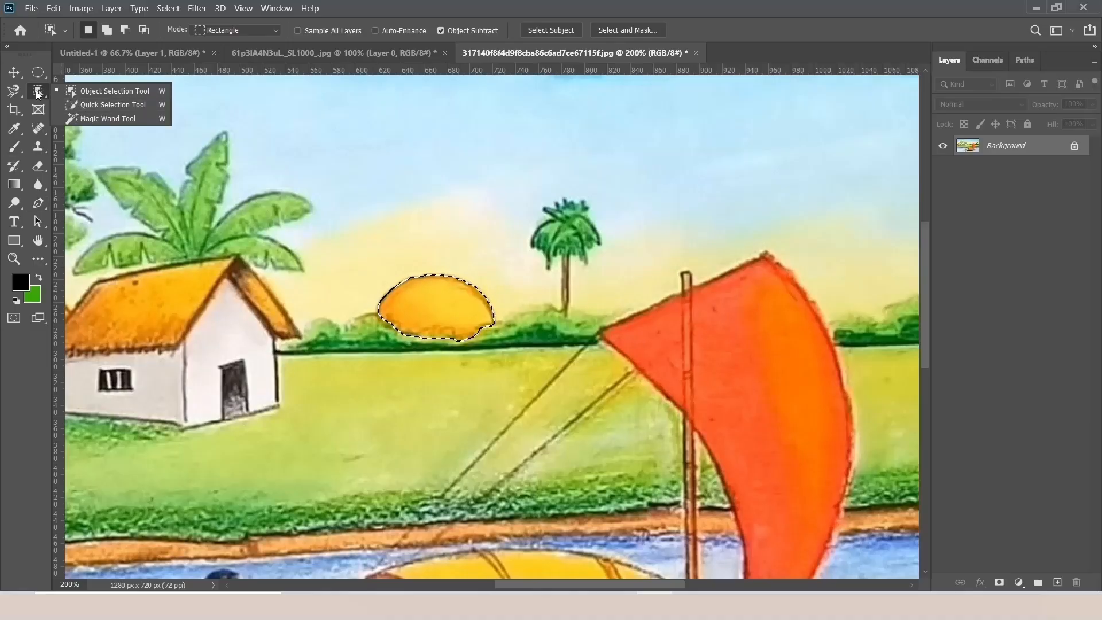
{"action": "left_click", "coordinate": [88, 106]}
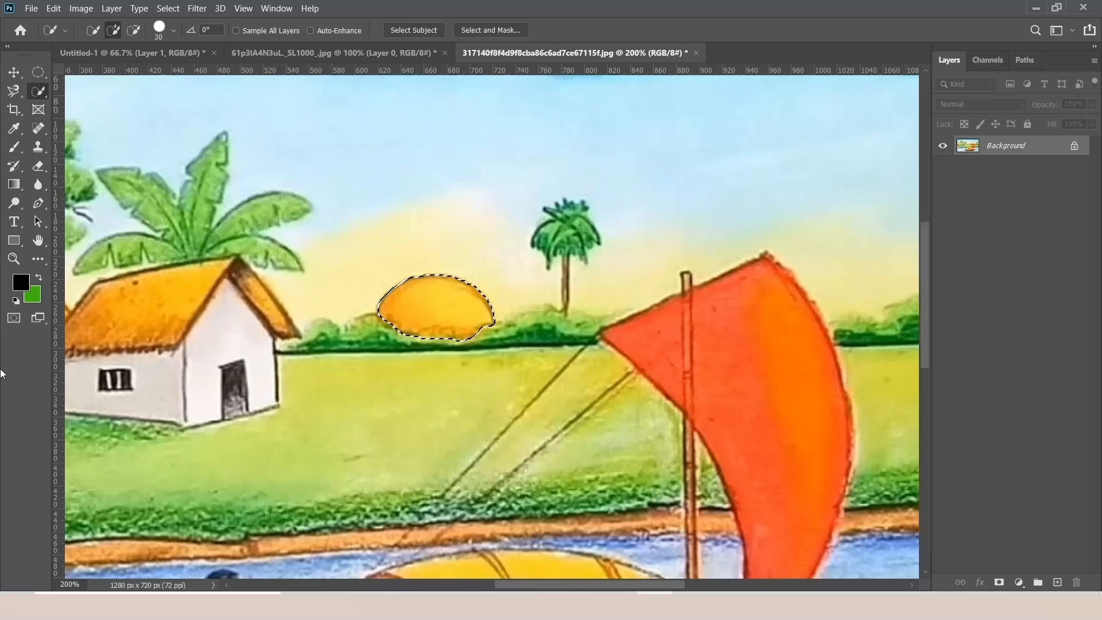
{"action": "left_click", "coordinate": [14, 258]}
{"action": "right_click", "coordinate": [462, 232]}
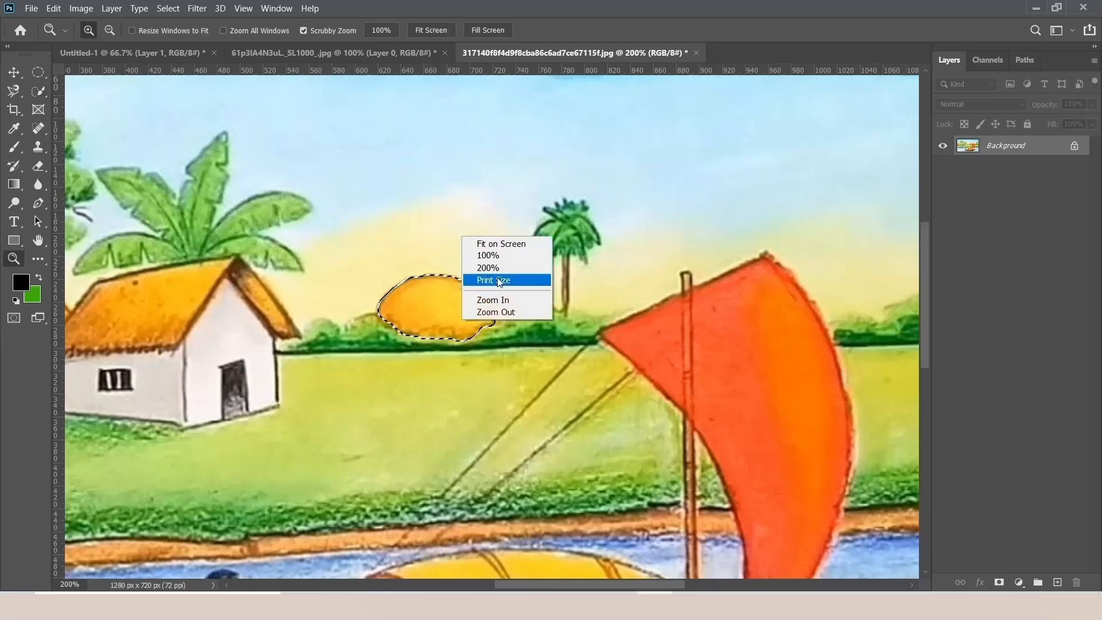
{"action": "left_click", "coordinate": [504, 309]}
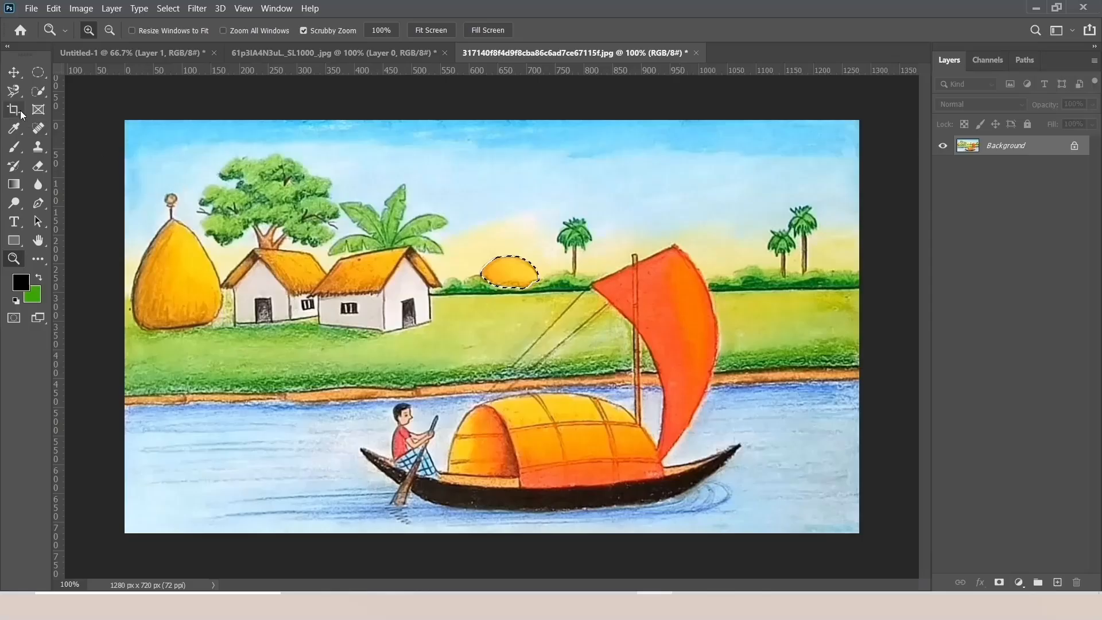
{"action": "left_click", "coordinate": [37, 92]}
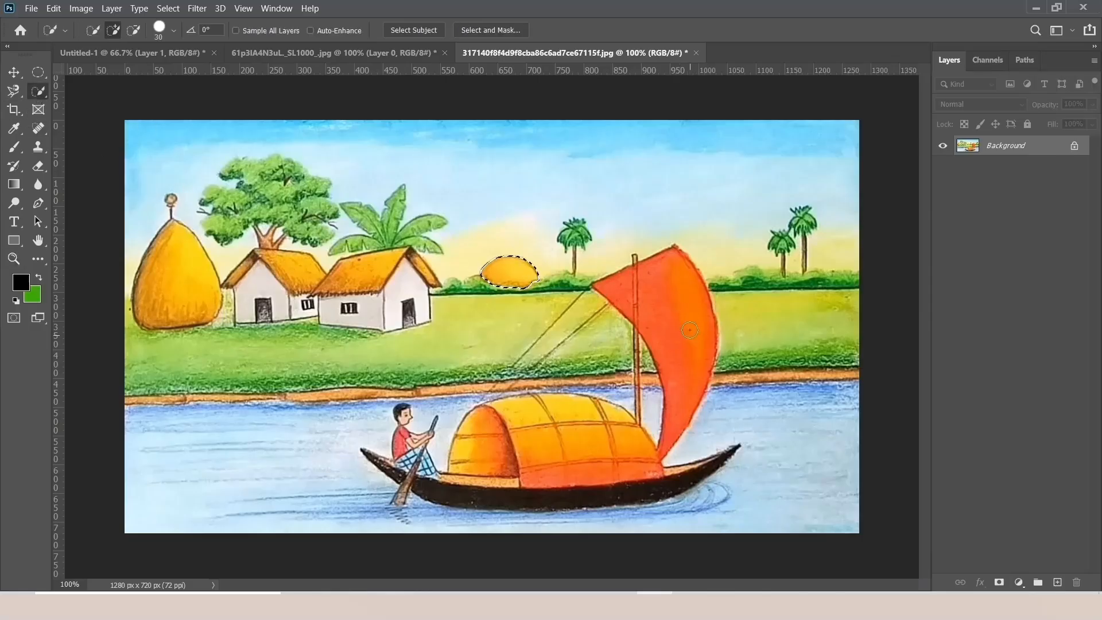
{"action": "left_click_drag", "start_coordinate": [690, 330], "coordinate": [681, 325]}
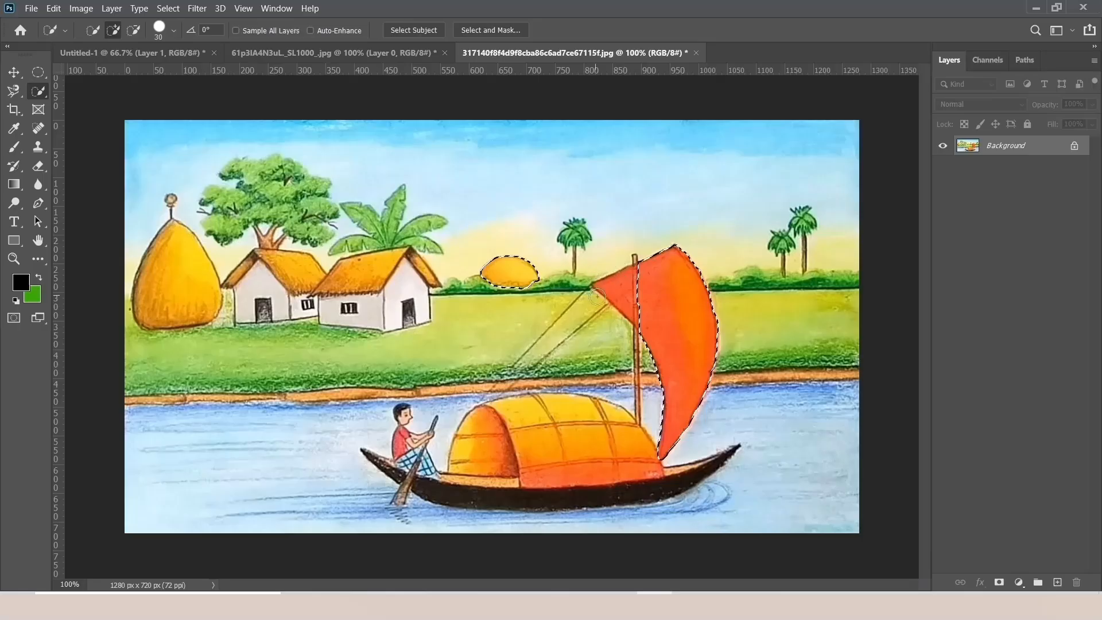
{"action": "left_click", "coordinate": [638, 293]}
Add the boat's yellow and orange canopy and the haystack to the selection with the Quick Selection Tool.
{"action": "left_click_drag", "start_coordinate": [661, 450], "coordinate": [636, 444]}
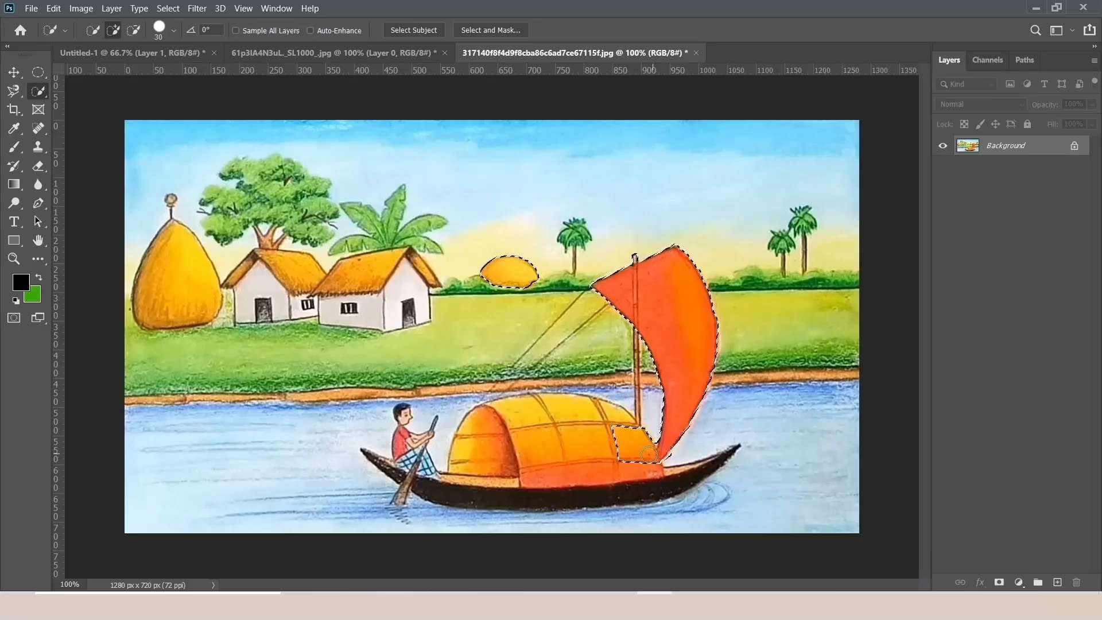
{"action": "mouse_move", "coordinate": [605, 411]}
{"action": "left_mouse_down"}
{"action": "mouse_move", "coordinate": [551, 400]}
{"action": "mouse_move", "coordinate": [505, 409]}
{"action": "mouse_move", "coordinate": [523, 434]}
{"action": "mouse_move", "coordinate": [476, 439]}
{"action": "left_mouse_up"}
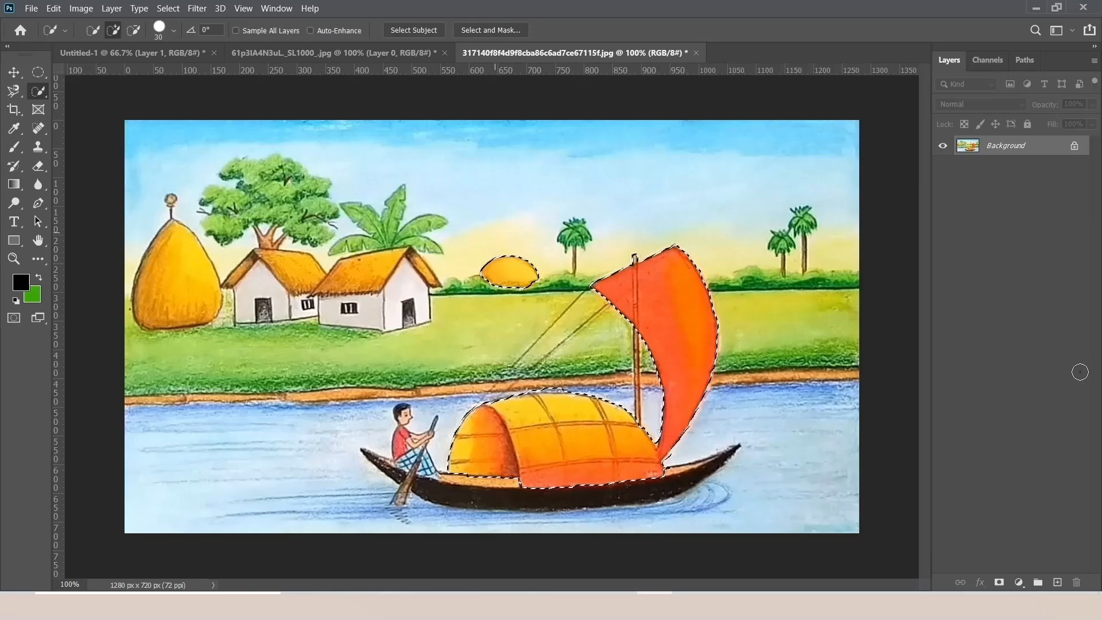
{"action": "left_click_drag", "start_coordinate": [173, 250], "coordinate": [182, 295]}
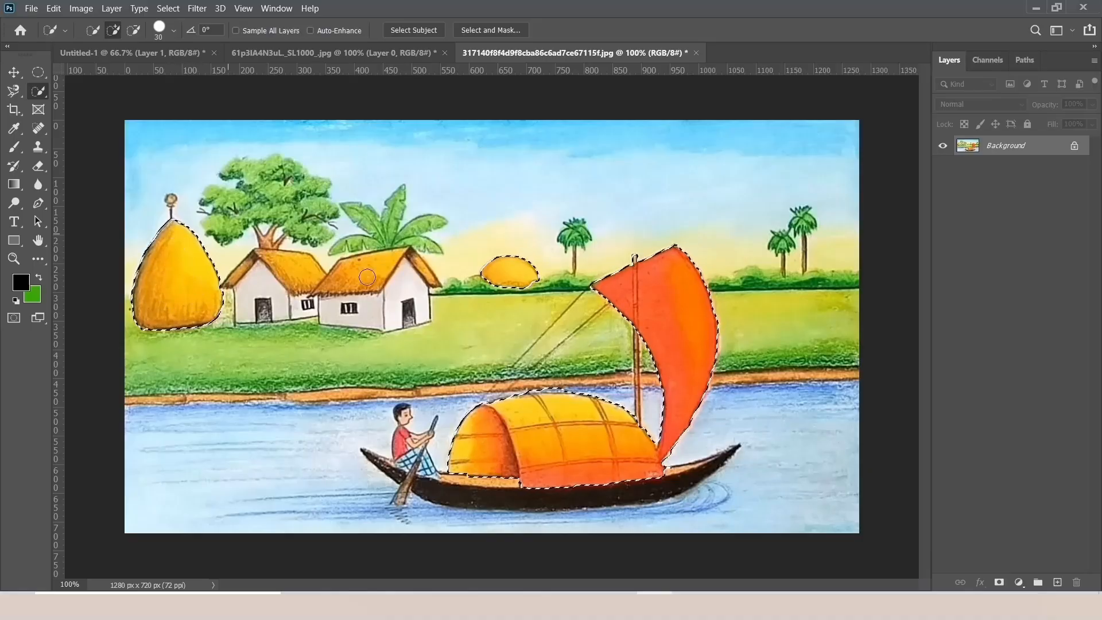
Open the image 2d from New folder (2) on the Desktop.
{"action": "right_click", "coordinate": [39, 87]}
{"action": "left_click", "coordinate": [31, 8]}
{"action": "left_click", "coordinate": [50, 38]}
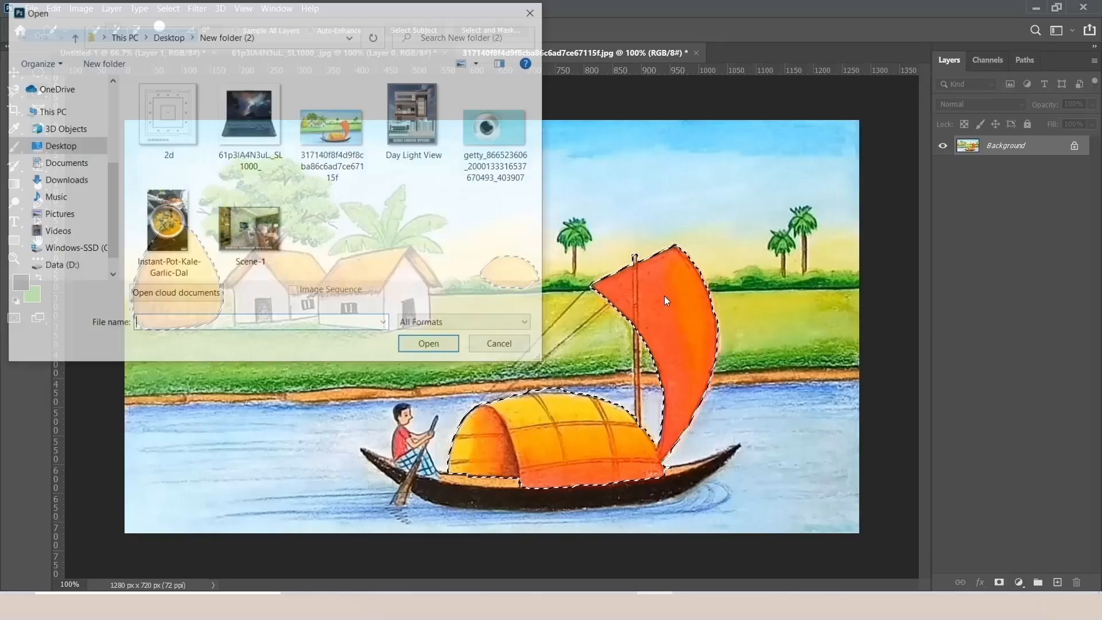
{"action": "double_click", "coordinate": [167, 115]}
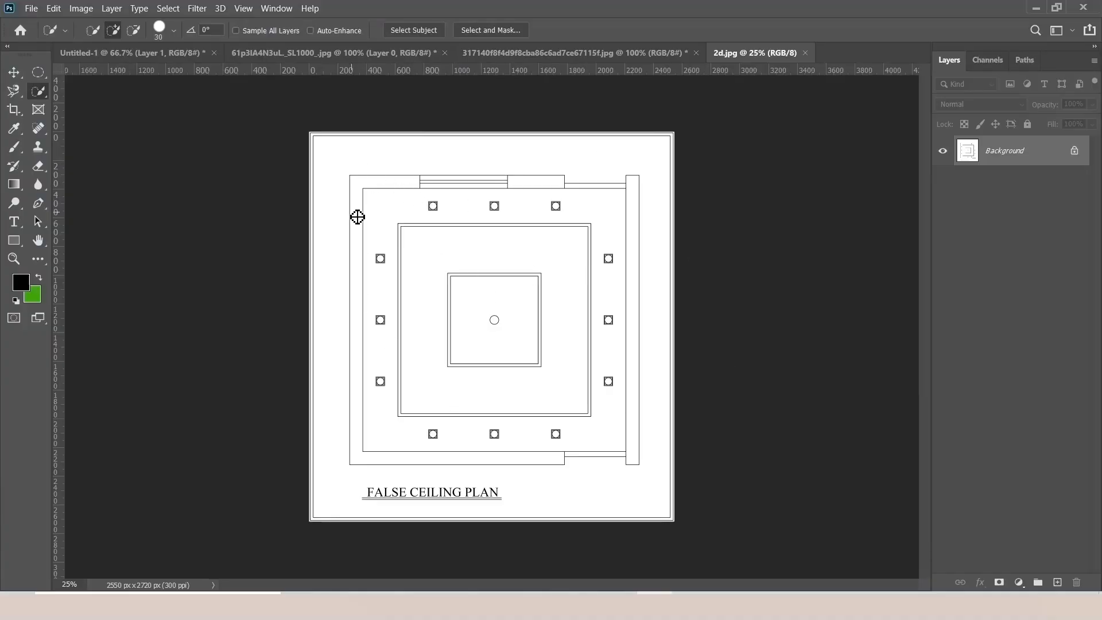
Switch to the Magic Wand Tool and convert the ceiling plan's locked Background into a regular layer.
{"action": "right_click", "coordinate": [33, 97]}
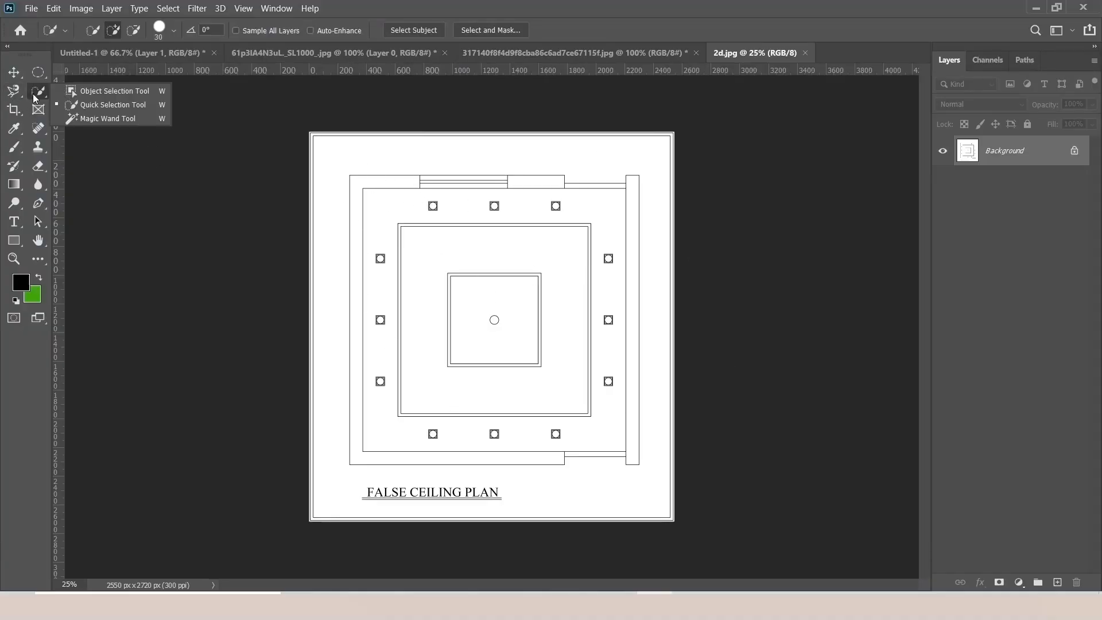
{"action": "left_click", "coordinate": [72, 119]}
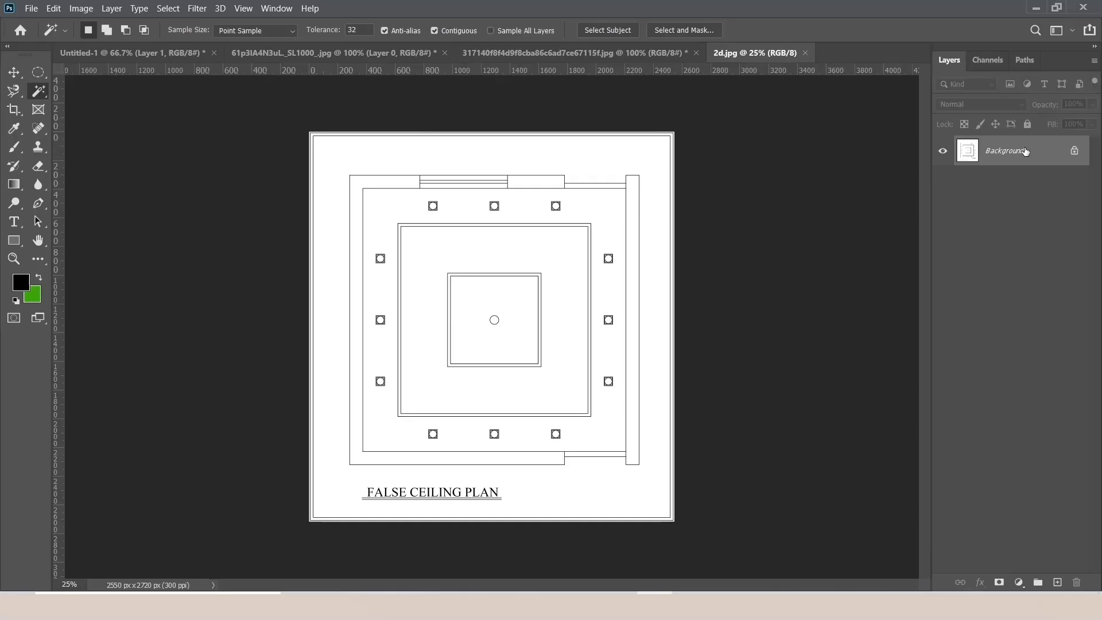
{"action": "double_click", "coordinate": [1009, 156]}
{"action": "left_click", "coordinate": [661, 176]}
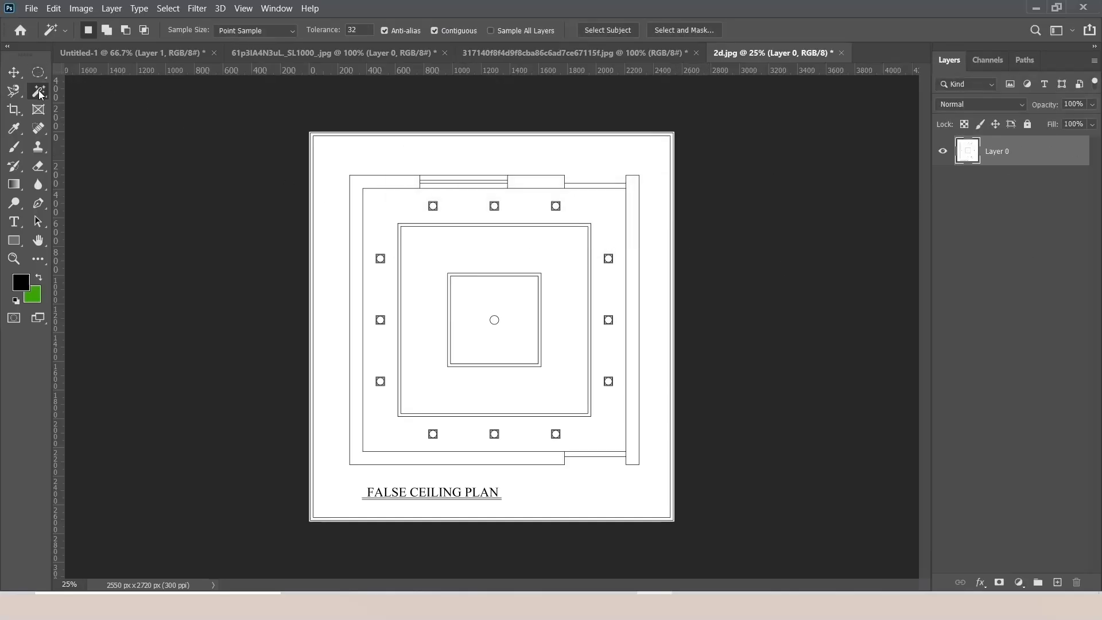
Select the plan's long left wall with the Magic Wand Tool, and replace it with the short wall segment along the plan's upper edge.
{"action": "left_click", "coordinate": [396, 182]}
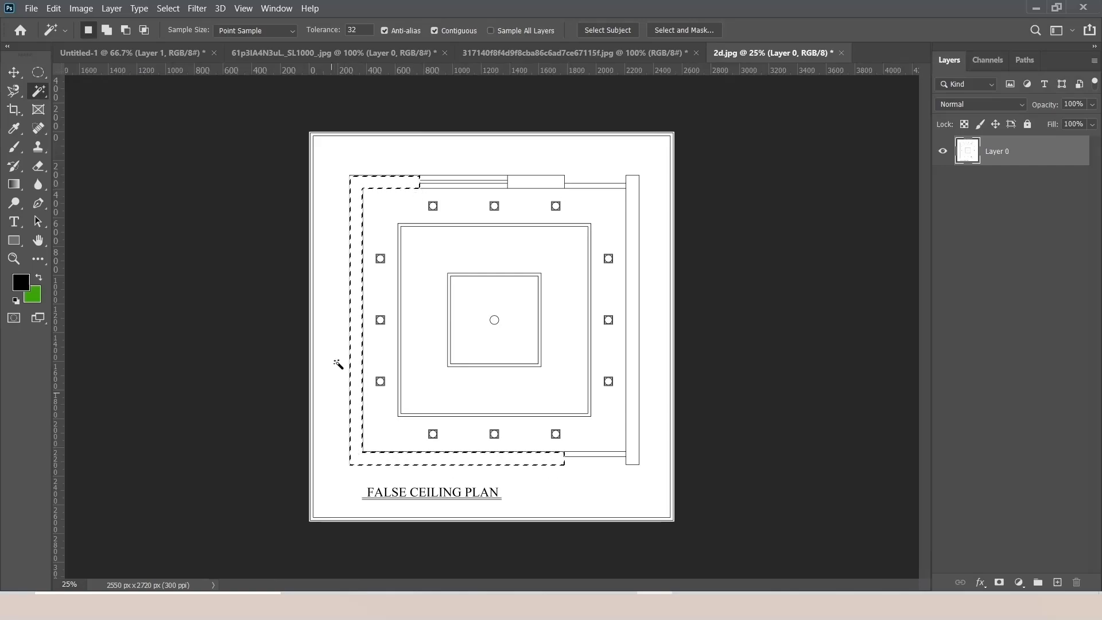
{"action": "left_click", "coordinate": [524, 185]}
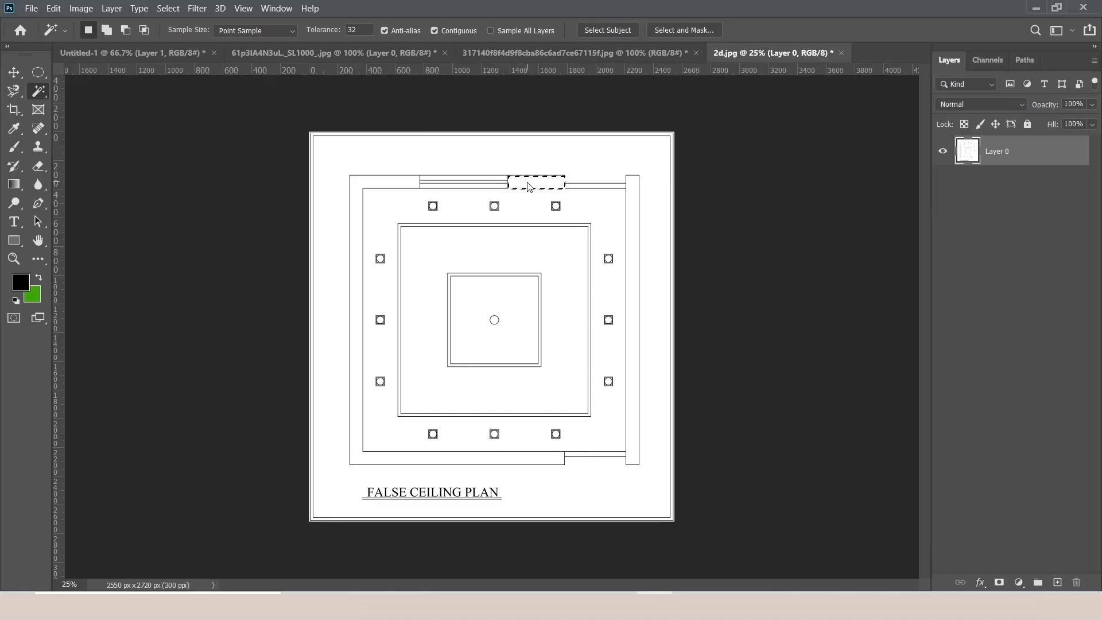
Add the ceiling plan's long left wall and its right wall to the Magic Wand selection of the short upper wall segment.
{"action": "key", "text": "shift"}
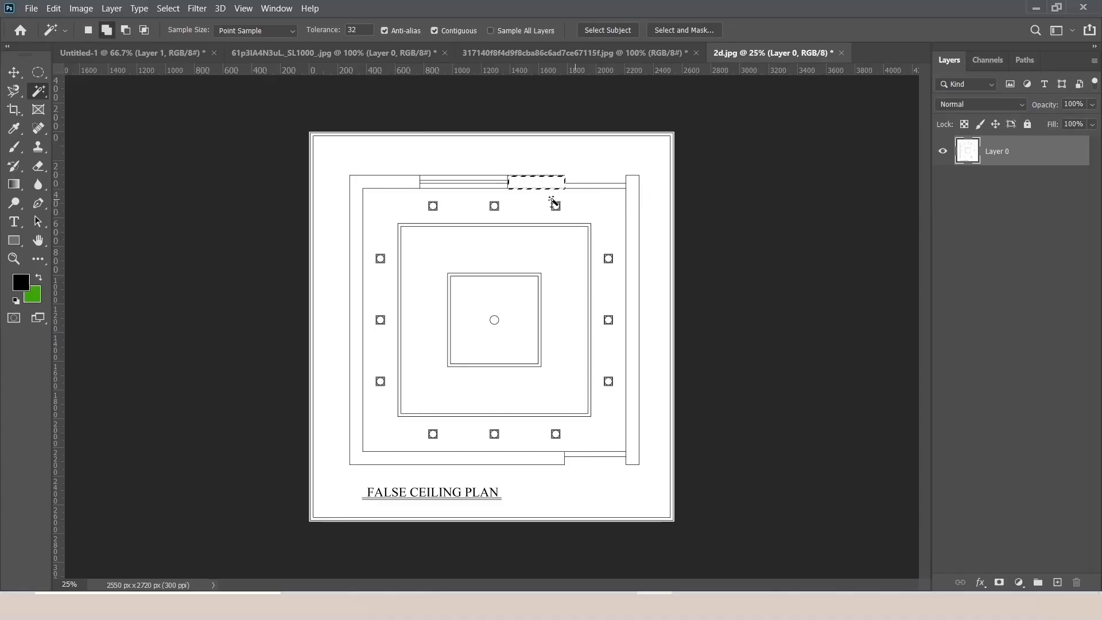
{"action": "left_click", "coordinate": [402, 185], "text": "shift"}
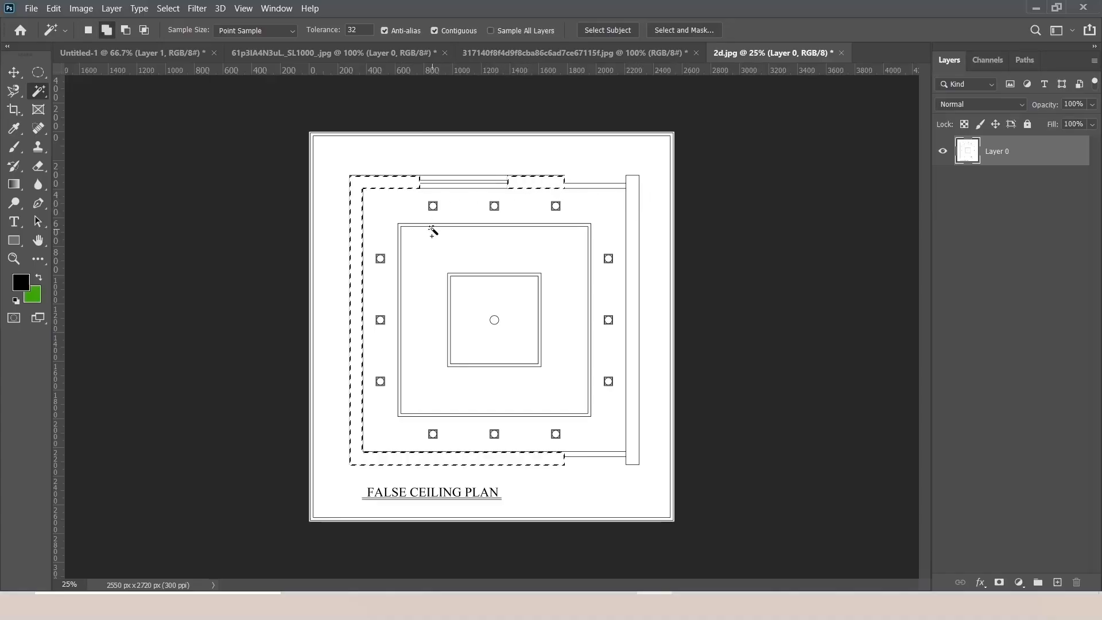
{"action": "left_click", "coordinate": [634, 186], "text": "shift"}
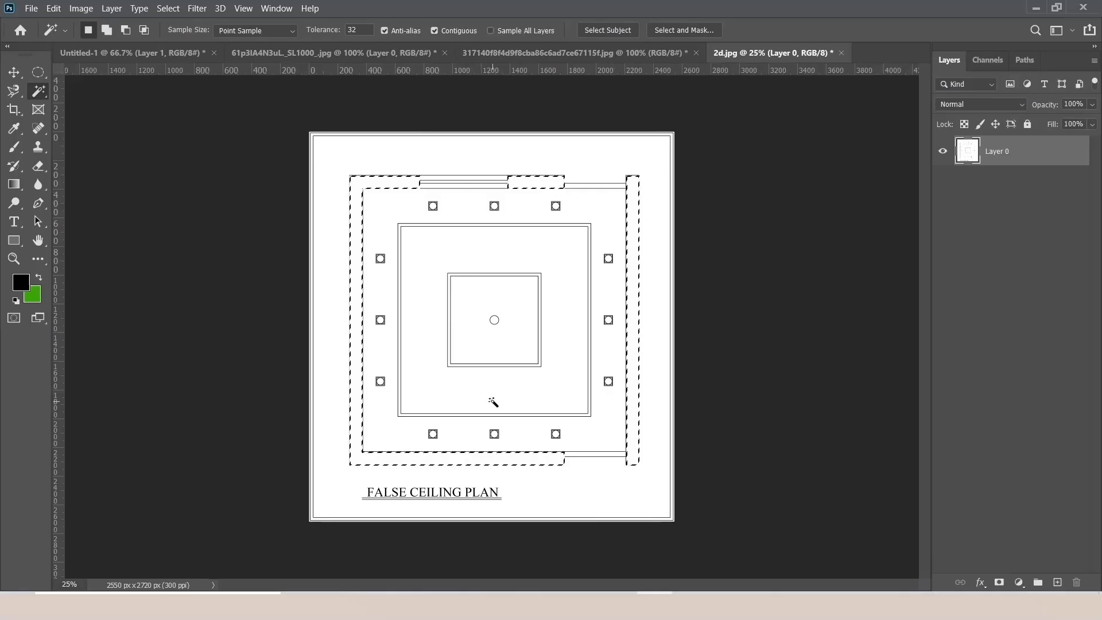
Close the ceiling plan image 2d without saving the changes.
{"action": "left_click", "coordinate": [842, 52]}
{"action": "left_click", "coordinate": [574, 238]}
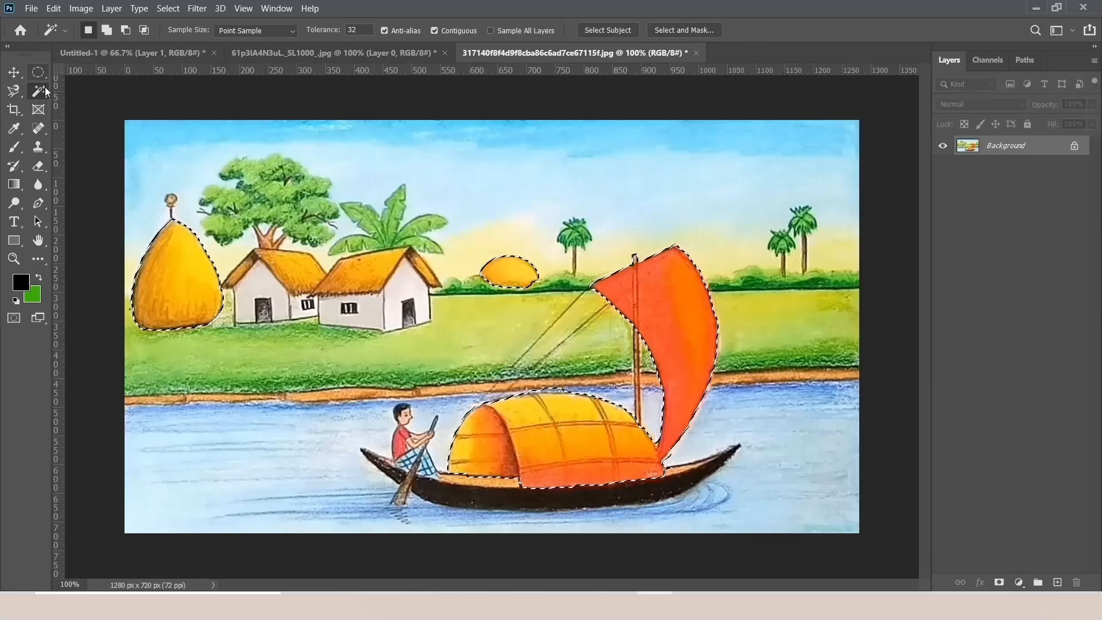
{"action": "left_click", "coordinate": [15, 71]}
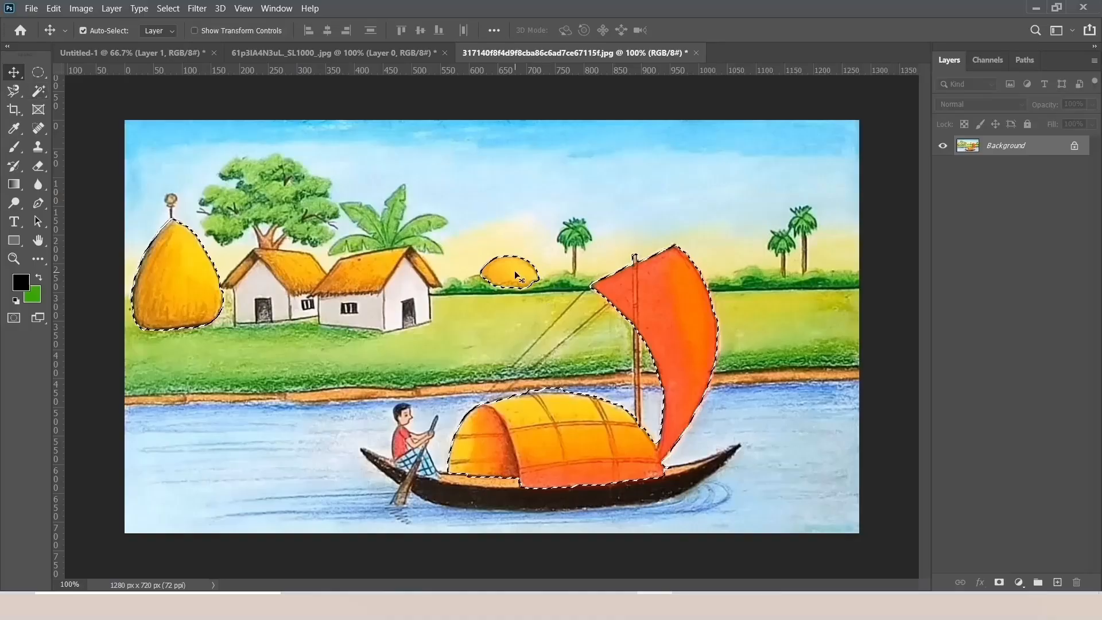
{"action": "left_click_drag", "start_coordinate": [516, 273], "coordinate": [541, 296]}
{"action": "key", "text": "shift+Right"}
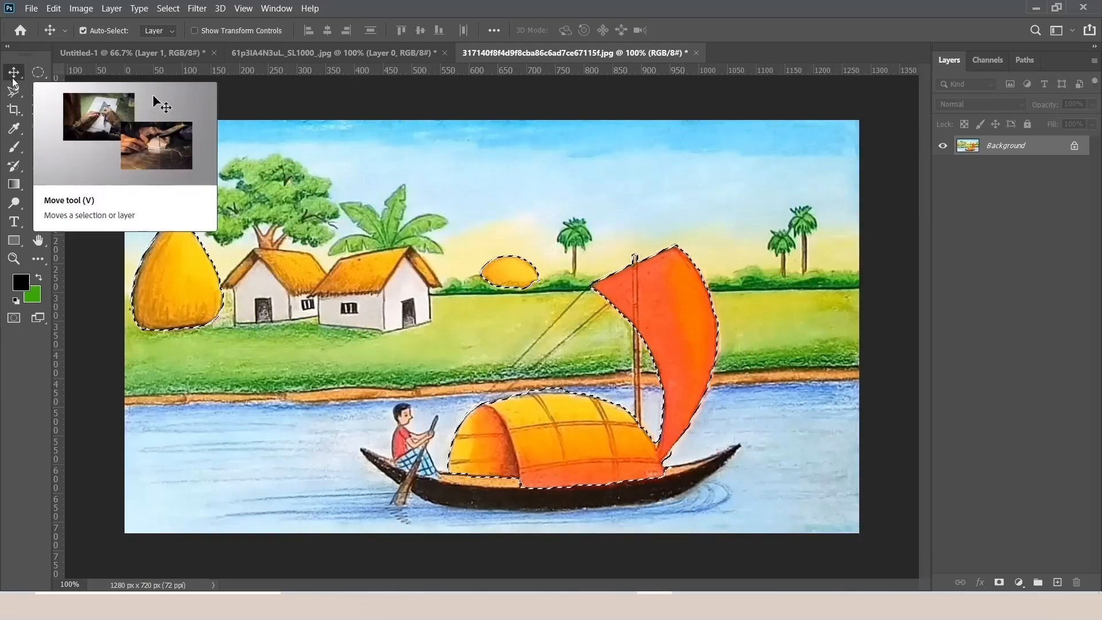
{"action": "left_click", "coordinate": [41, 70]}
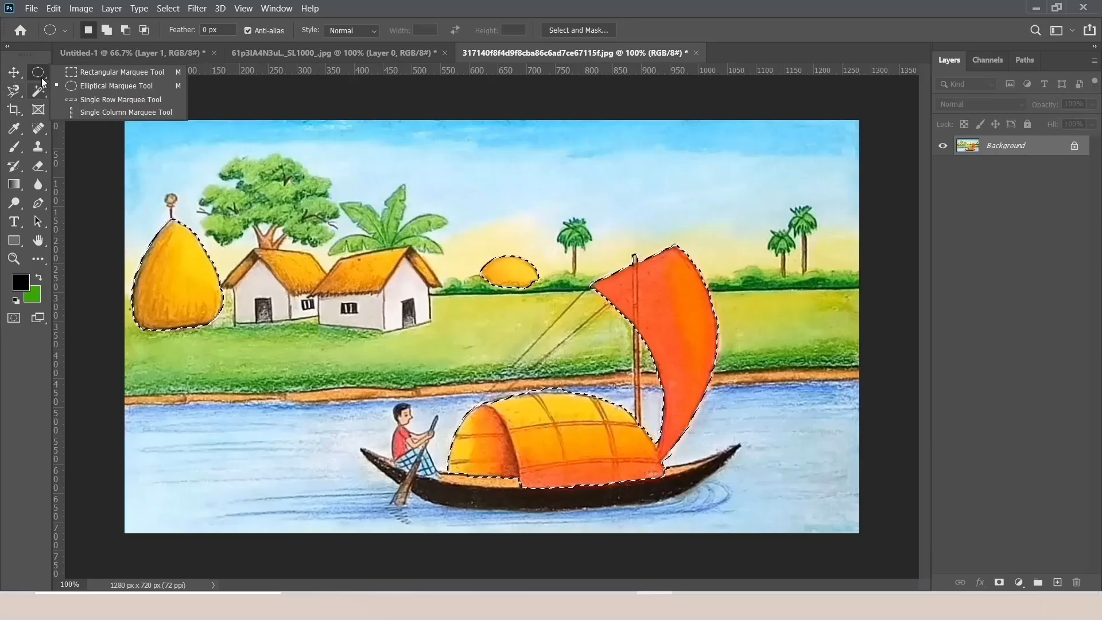
{"action": "left_click", "coordinate": [35, 71]}
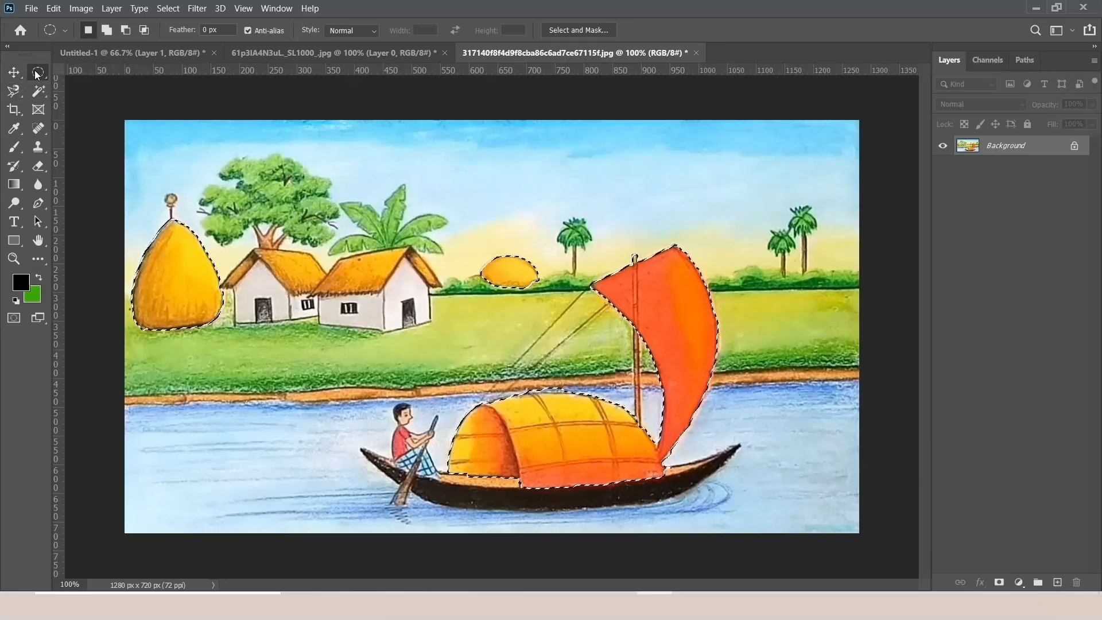
Switch to the Crop Tool on the boat painting, with its crop frame fitted to the current selection.
{"action": "left_click", "coordinate": [13, 109]}
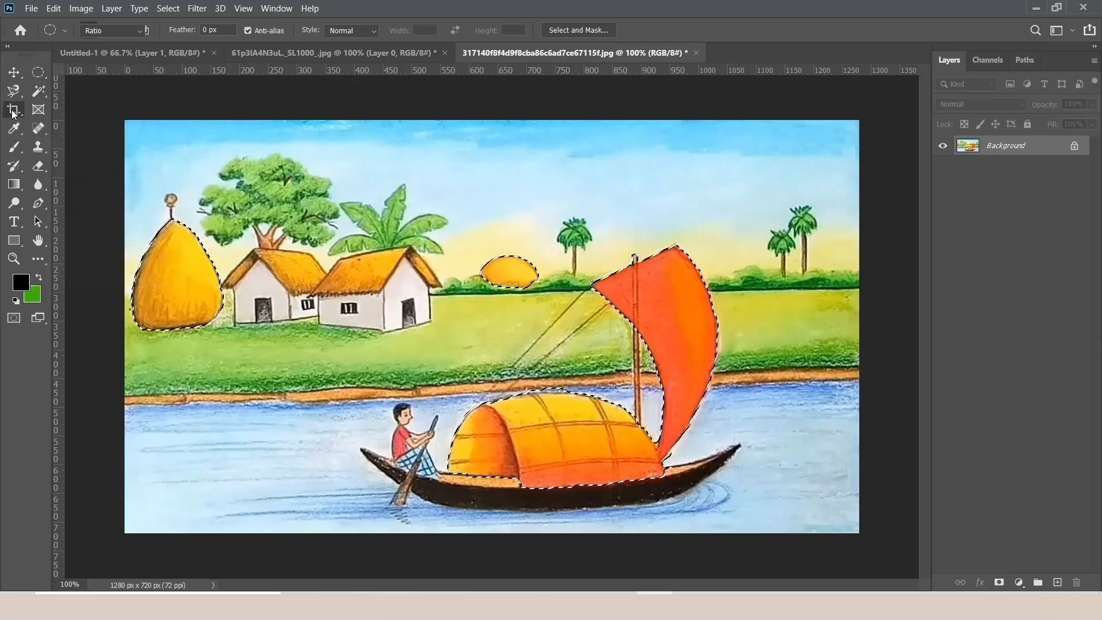
{"action": "right_click", "coordinate": [13, 109]}
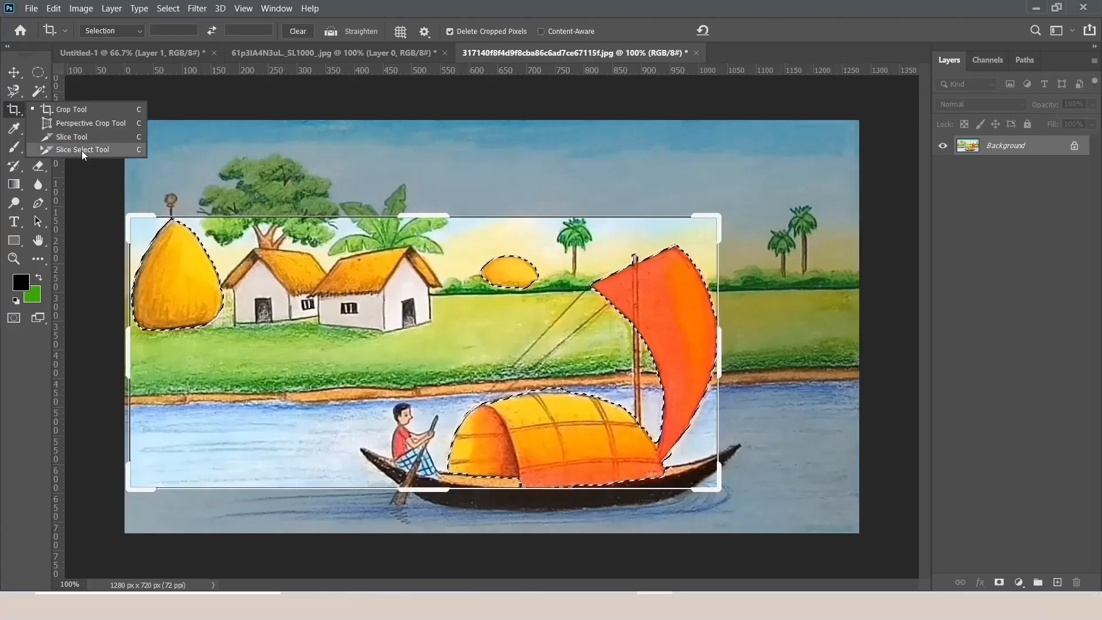
{"action": "left_click", "coordinate": [51, 110]}
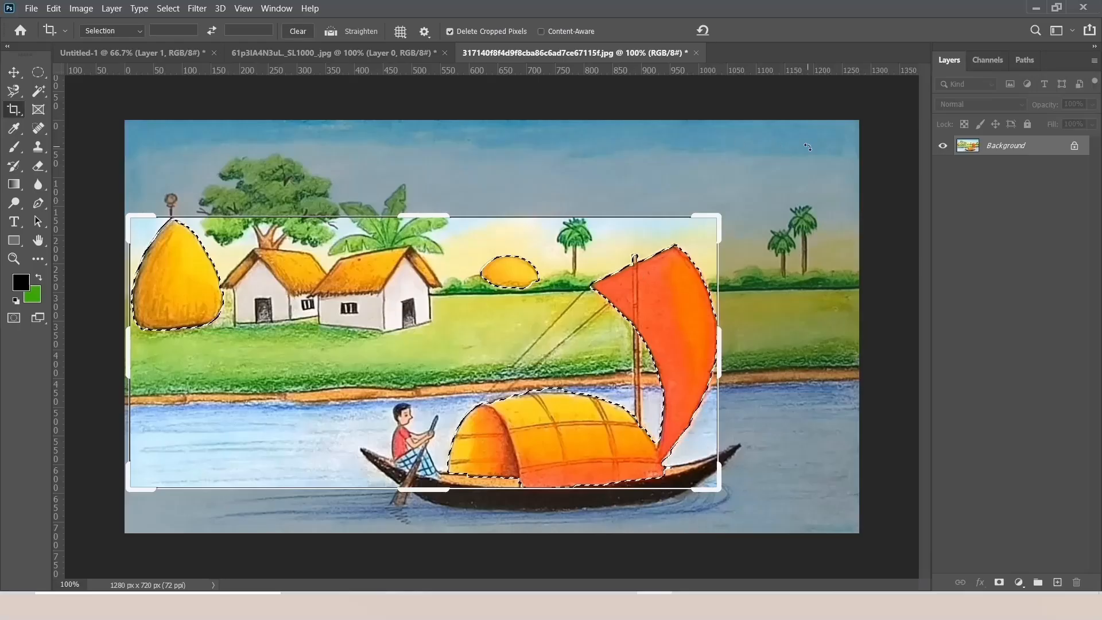
Close the boat painting without saving and open the image Scene-1 from New folder (2) on the Desktop.
{"action": "left_click", "coordinate": [697, 53]}
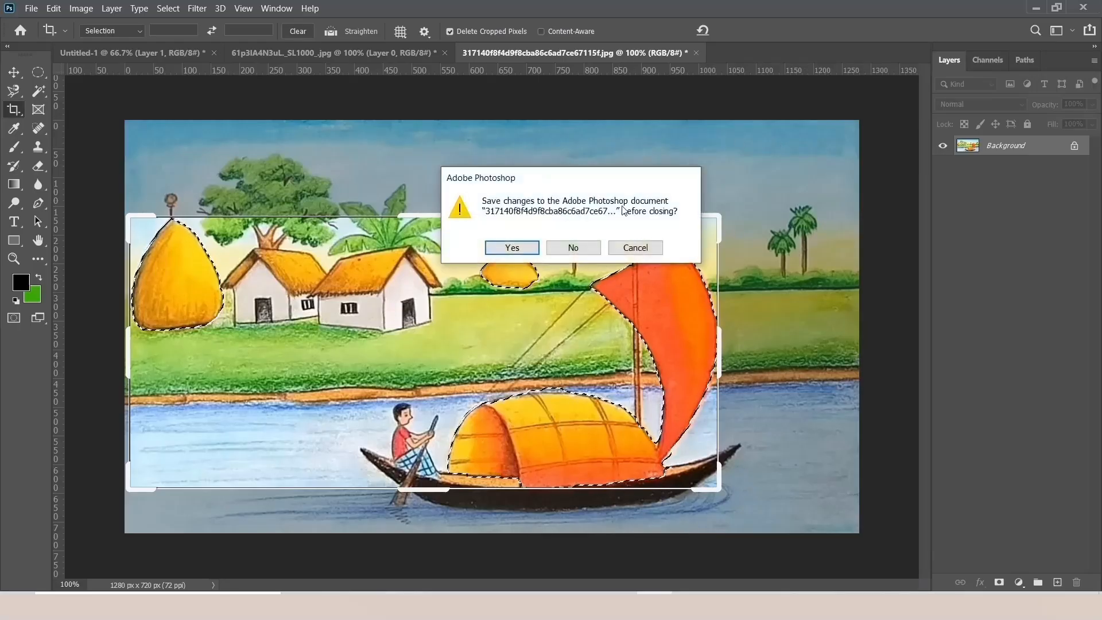
{"action": "left_click", "coordinate": [574, 248]}
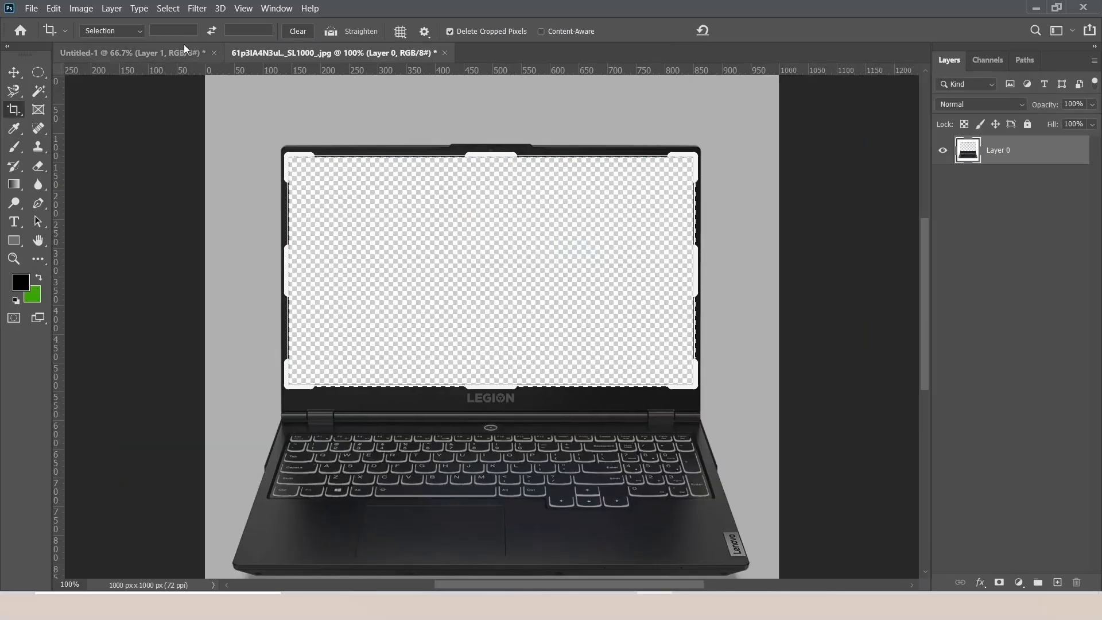
{"action": "left_click", "coordinate": [31, 8]}
{"action": "left_click", "coordinate": [57, 38]}
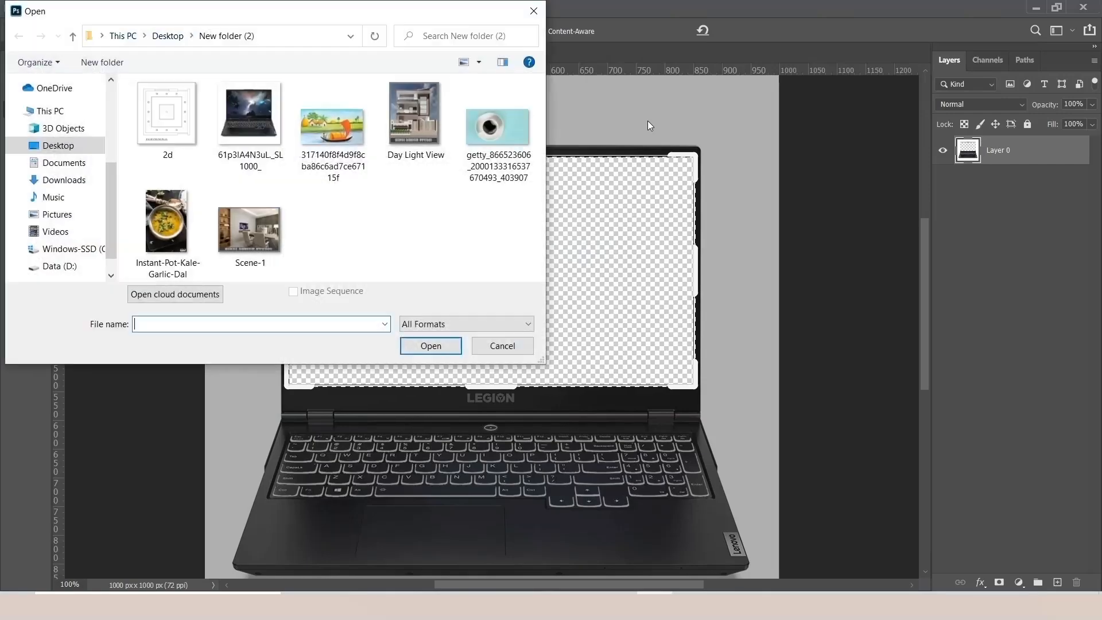
{"action": "double_click", "coordinate": [256, 231]}
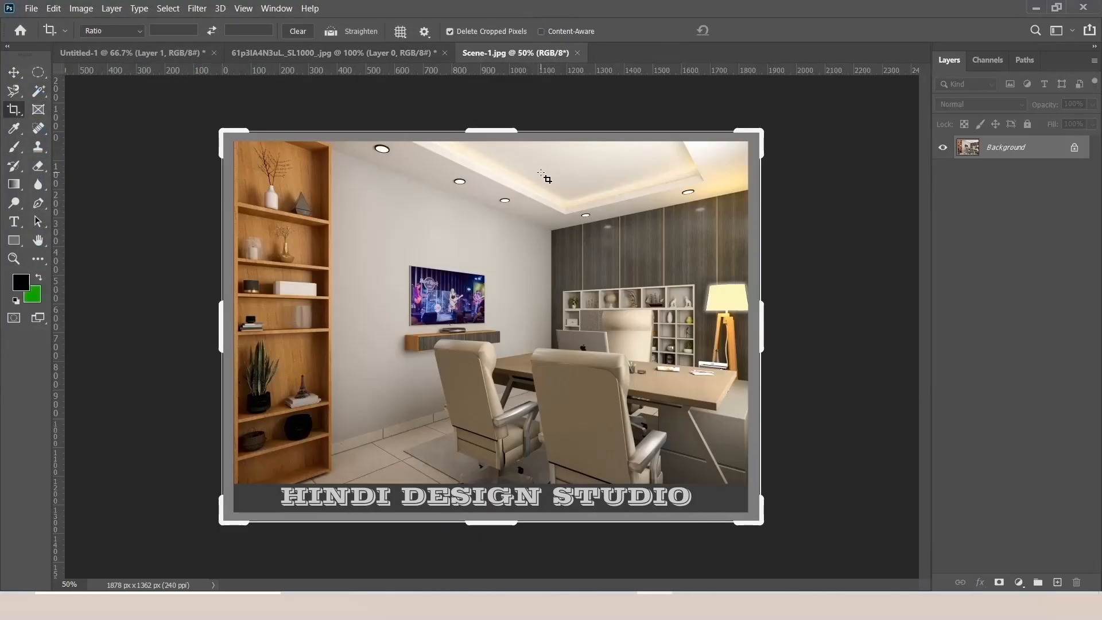
Try to outline the angled wall TV in the office scene with the Rectangular Marquee Tool.
{"action": "left_click", "coordinate": [38, 72]}
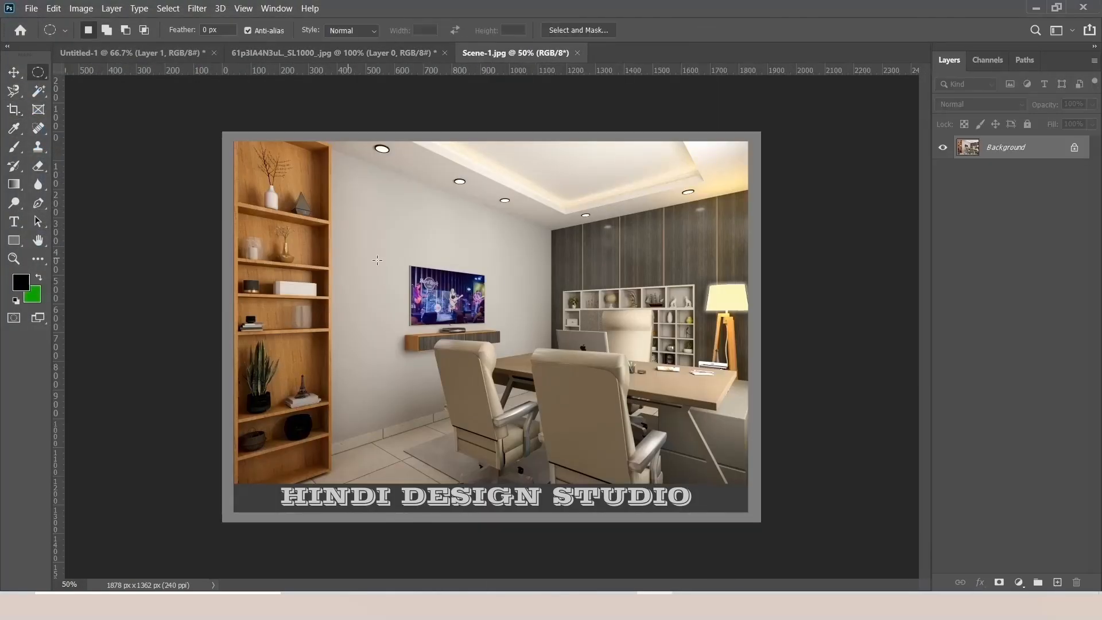
{"action": "left_click", "coordinate": [13, 258]}
{"action": "left_click", "coordinate": [453, 299]}
{"action": "left_click", "coordinate": [452, 299]}
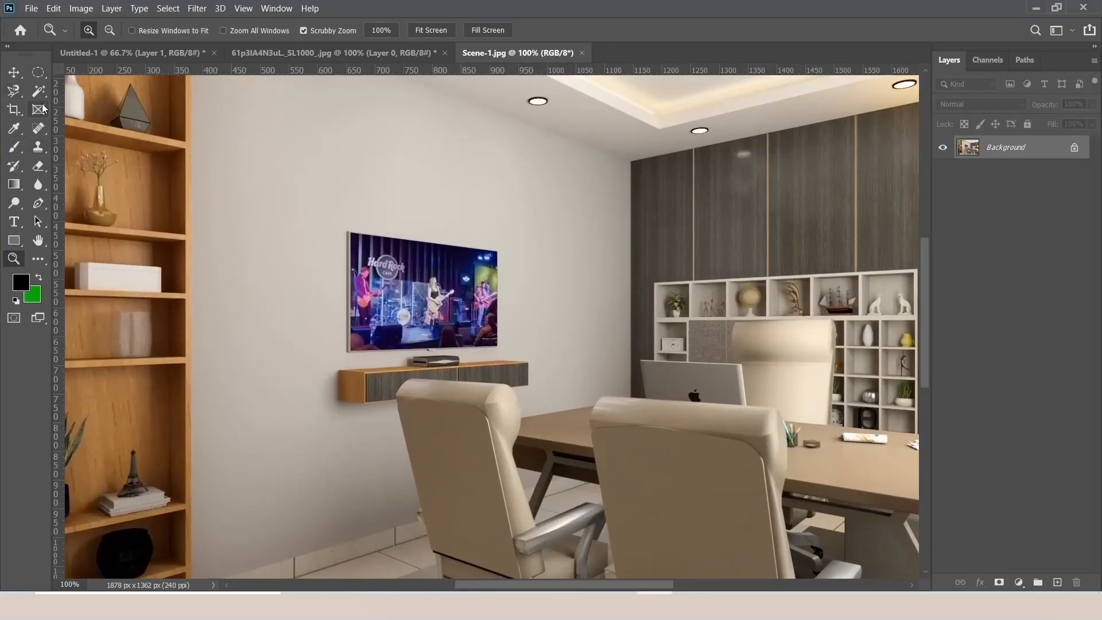
{"action": "left_click", "coordinate": [37, 78]}
{"action": "right_click", "coordinate": [37, 77]}
{"action": "left_click", "coordinate": [72, 72]}
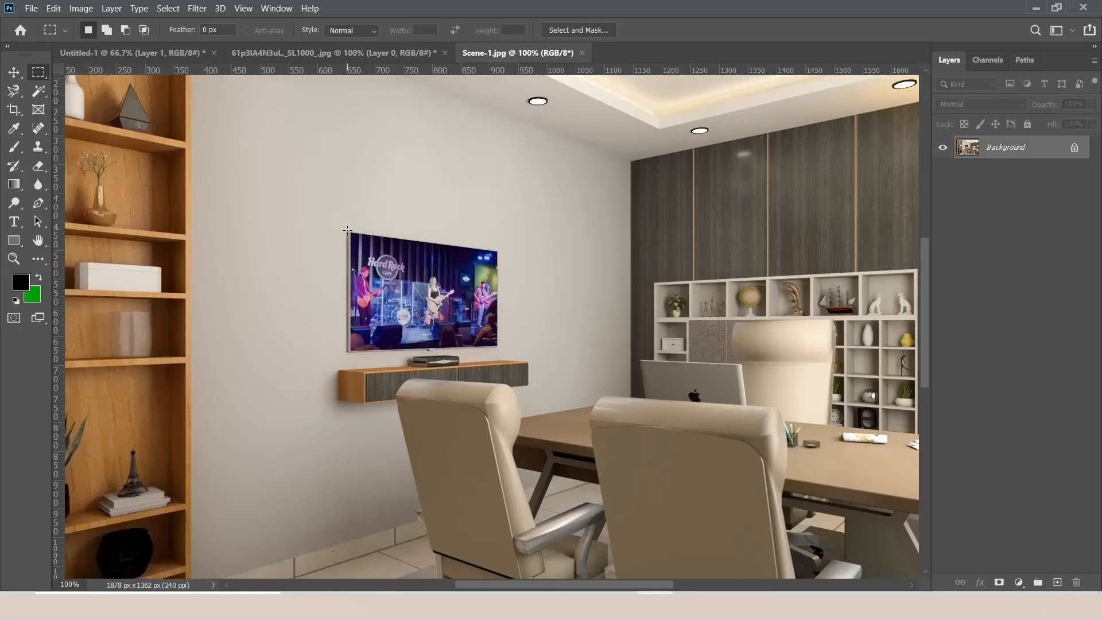
{"action": "left_click_drag", "start_coordinate": [349, 233], "coordinate": [498, 347]}
Crop the office scene to the angled wall TV's screen with the Perspective Crop Tool, placing the crop points on the screen's four corners.
{"action": "left_click", "coordinate": [16, 113]}
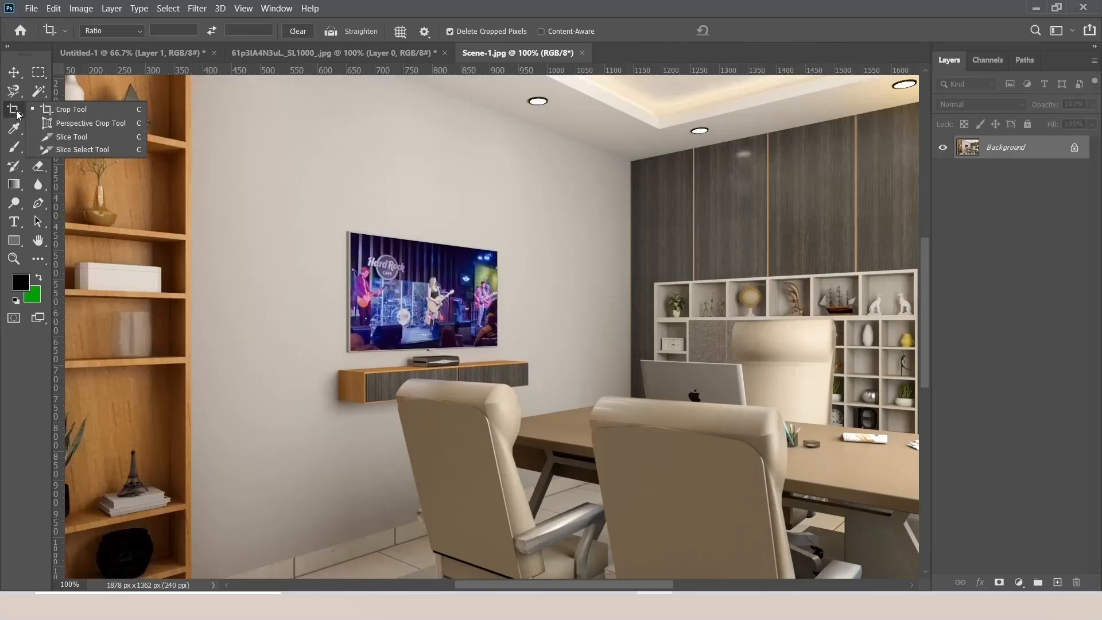
{"action": "left_click", "coordinate": [72, 123]}
{"action": "scroll", "coordinate": [359, 253], "scroll_direction": "up", "scroll_amount": 2}
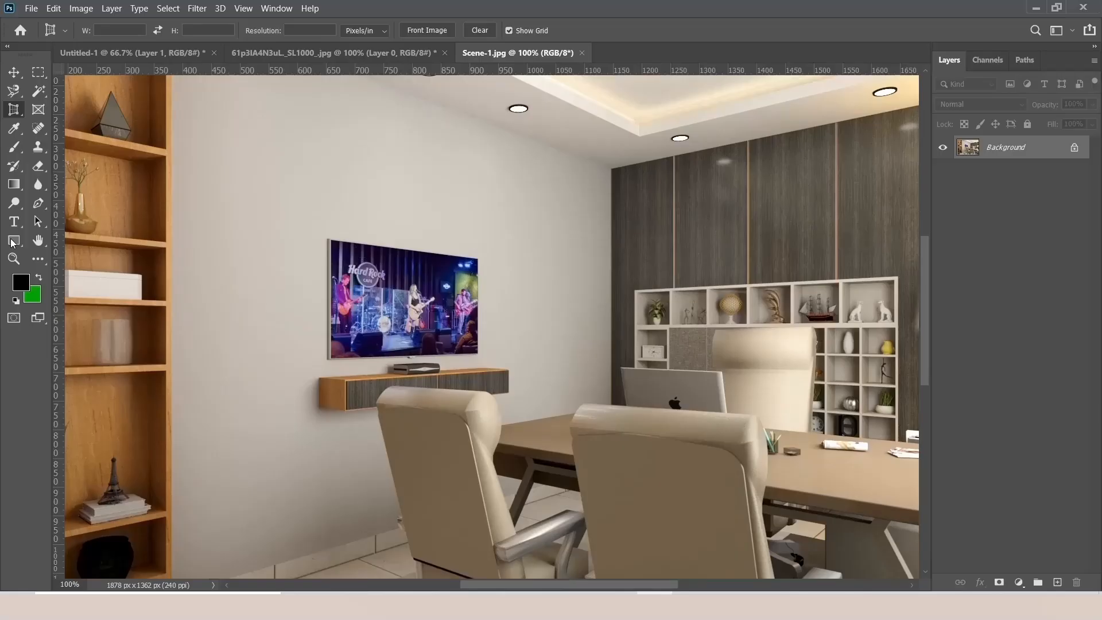
{"action": "left_click", "coordinate": [14, 259]}
{"action": "left_click", "coordinate": [408, 275]}
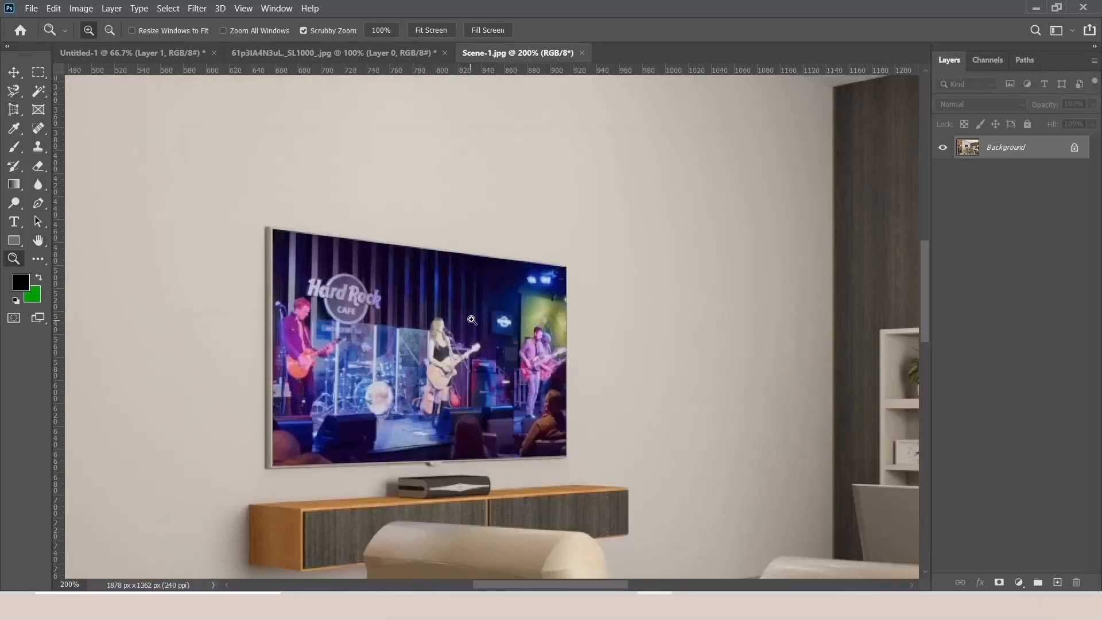
{"action": "scroll", "coordinate": [472, 319], "scroll_direction": "down", "scroll_amount": 1}
{"action": "left_click", "coordinate": [14, 110]}
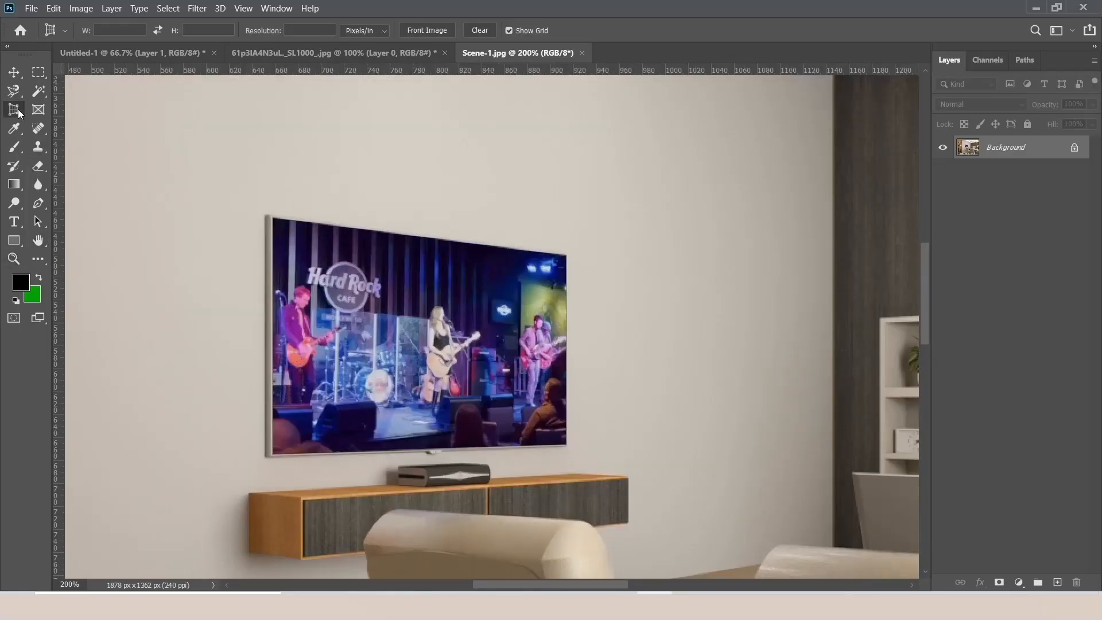
{"action": "right_click", "coordinate": [15, 114]}
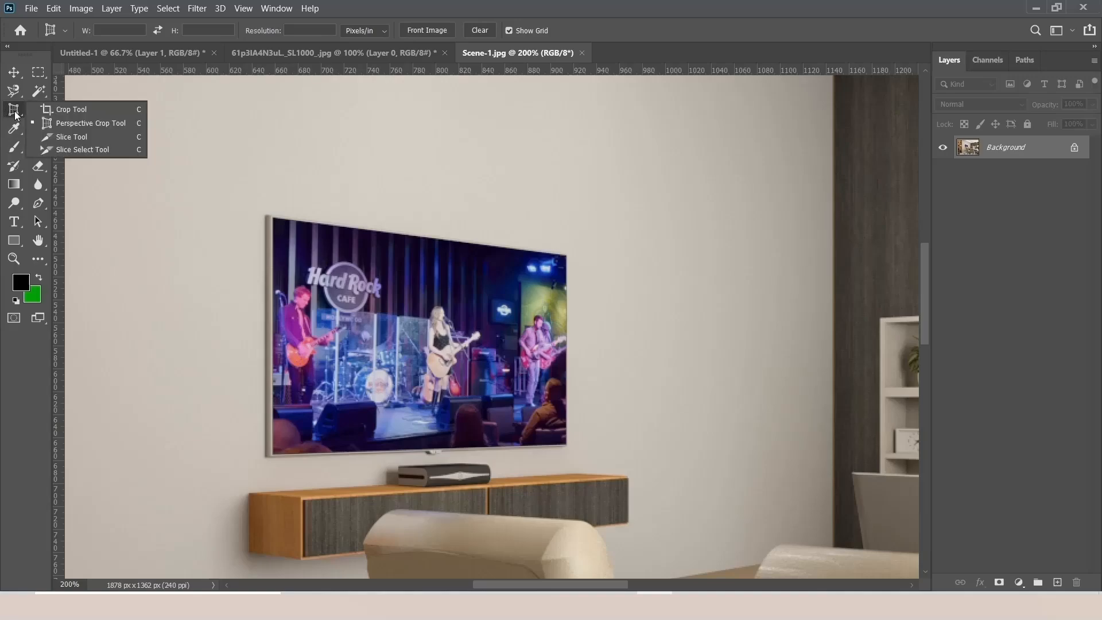
{"action": "left_click", "coordinate": [61, 122]}
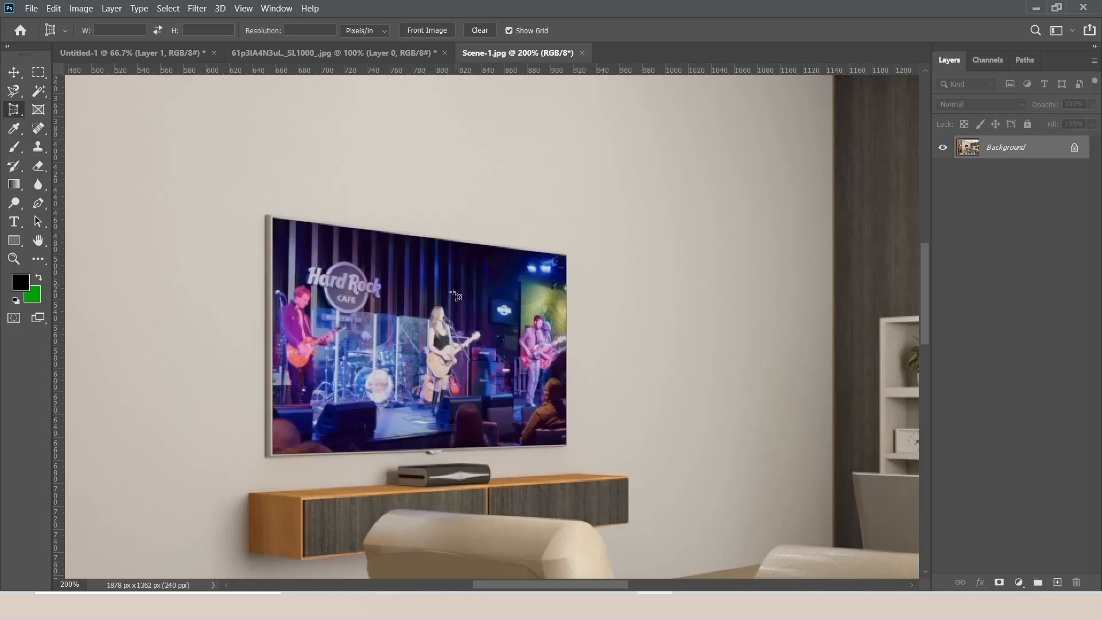
{"action": "left_click", "coordinate": [274, 220]}
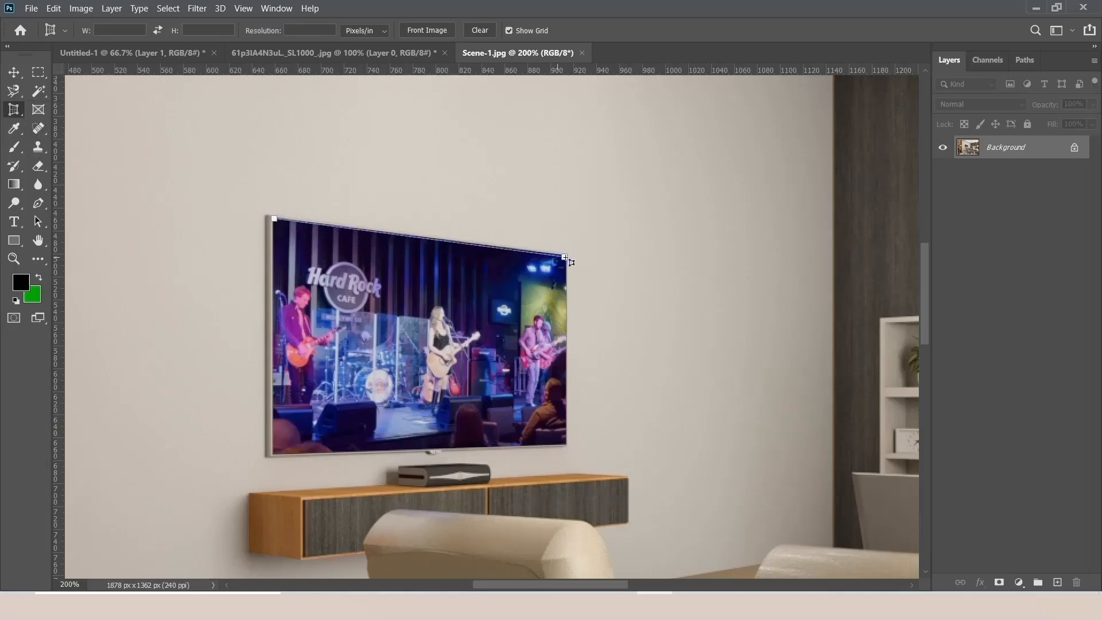
{"action": "left_click", "coordinate": [566, 256]}
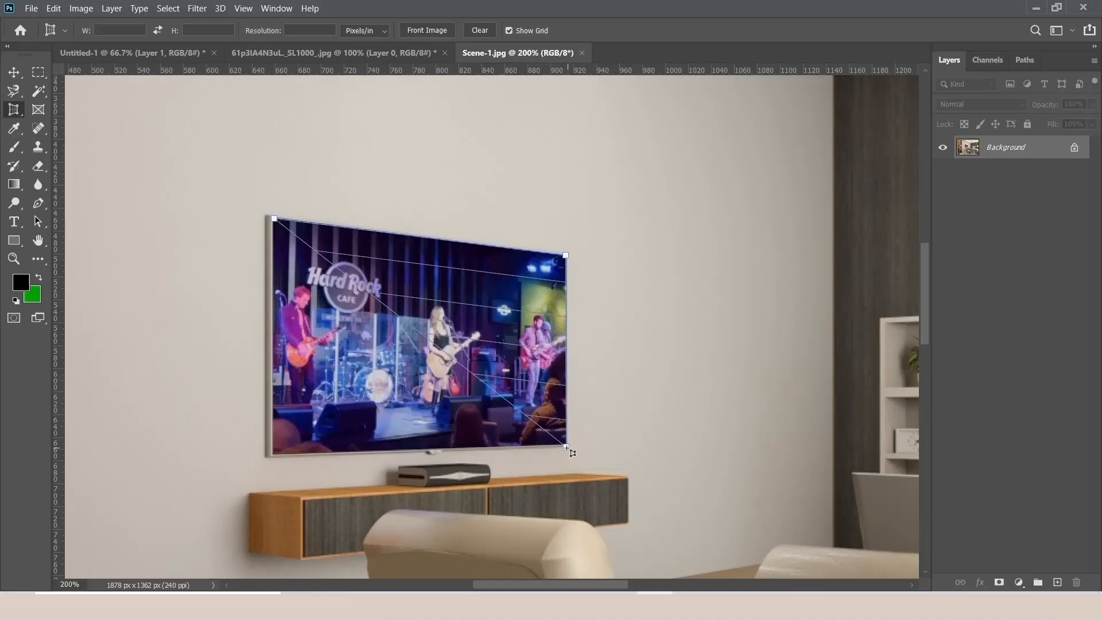
{"action": "left_click", "coordinate": [567, 447]}
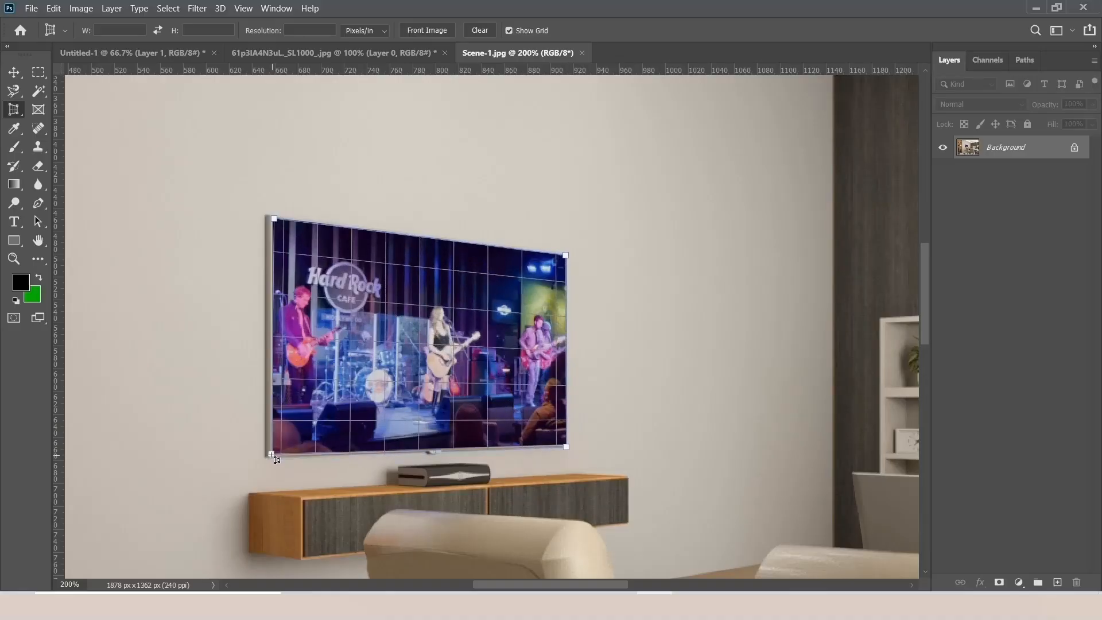
{"action": "left_click", "coordinate": [271, 457]}
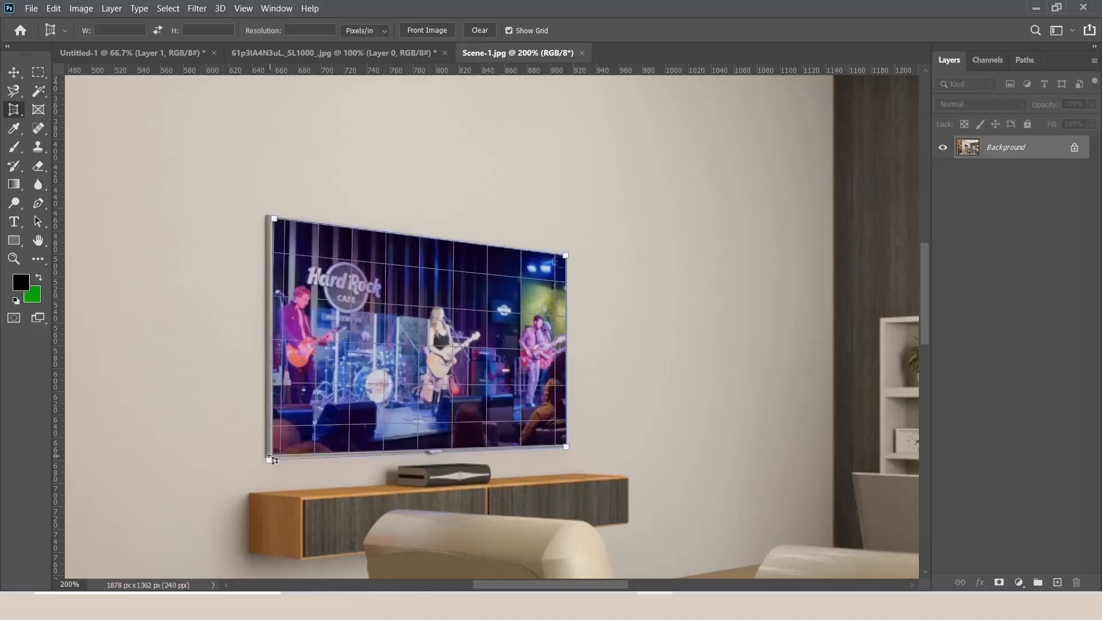
{"action": "left_click", "coordinate": [271, 454]}
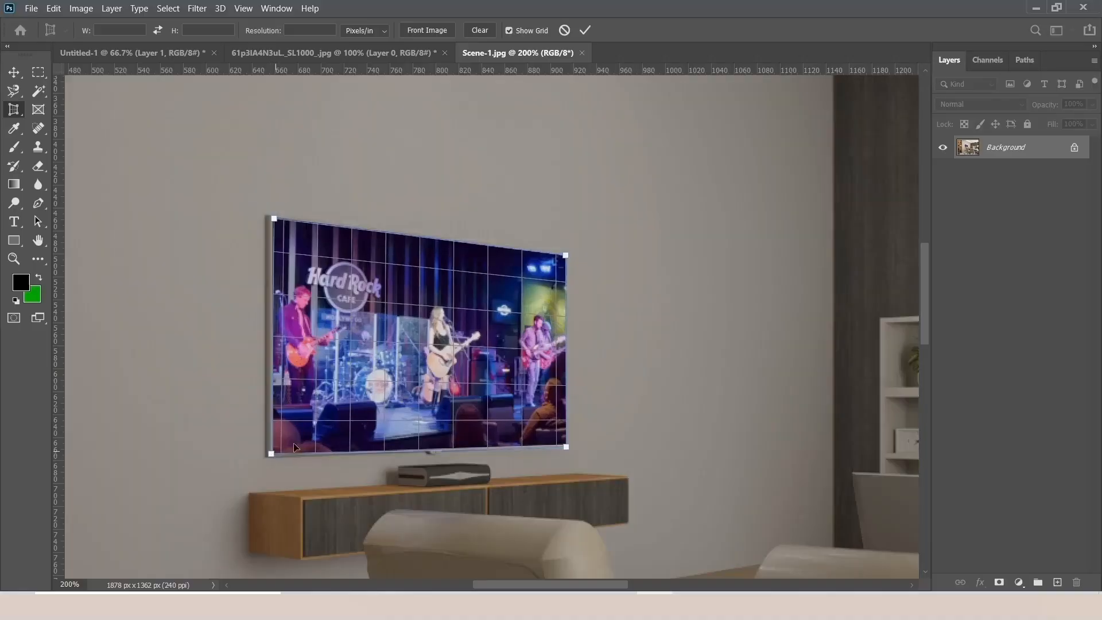
{"action": "key", "text": "Return"}
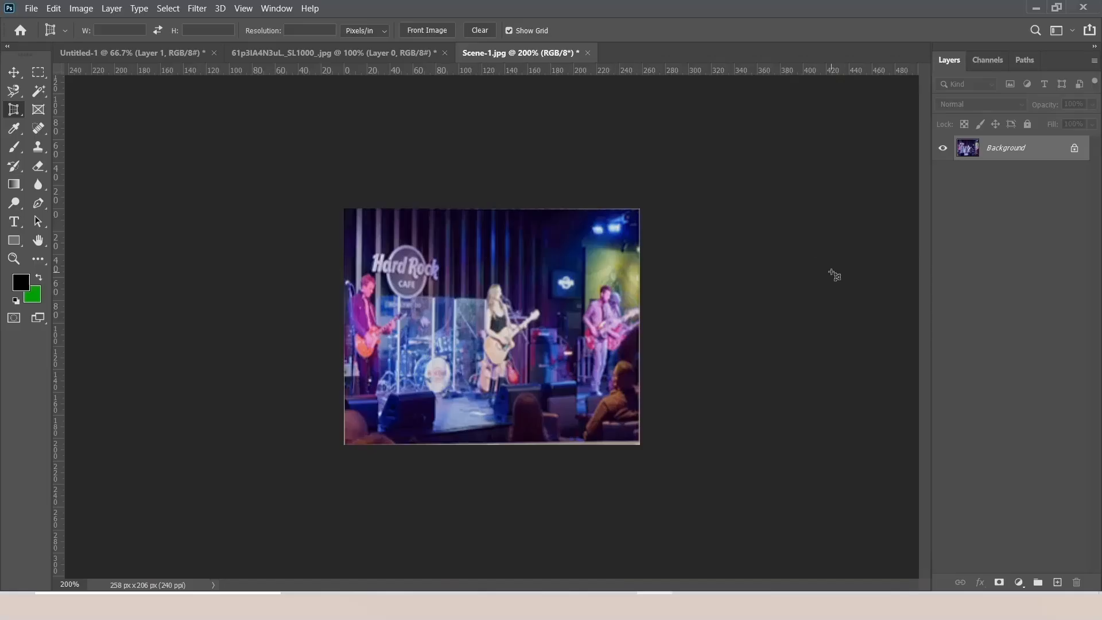
Trim thin strips off all four edges of the straightened TV picture with the Crop Tool, down to about 246 x 193 px.
{"action": "right_click", "coordinate": [14, 109]}
{"action": "left_click", "coordinate": [57, 109]}
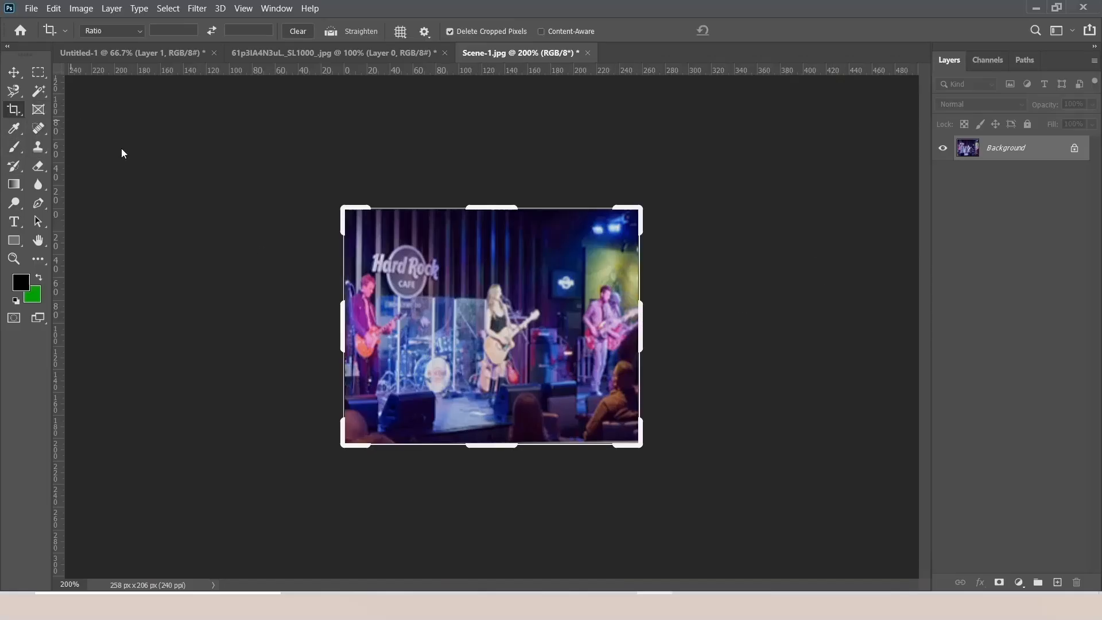
{"action": "left_click_drag", "start_coordinate": [497, 207], "coordinate": [498, 210]}
{"action": "left_click_drag", "start_coordinate": [640, 329], "coordinate": [637, 328]}
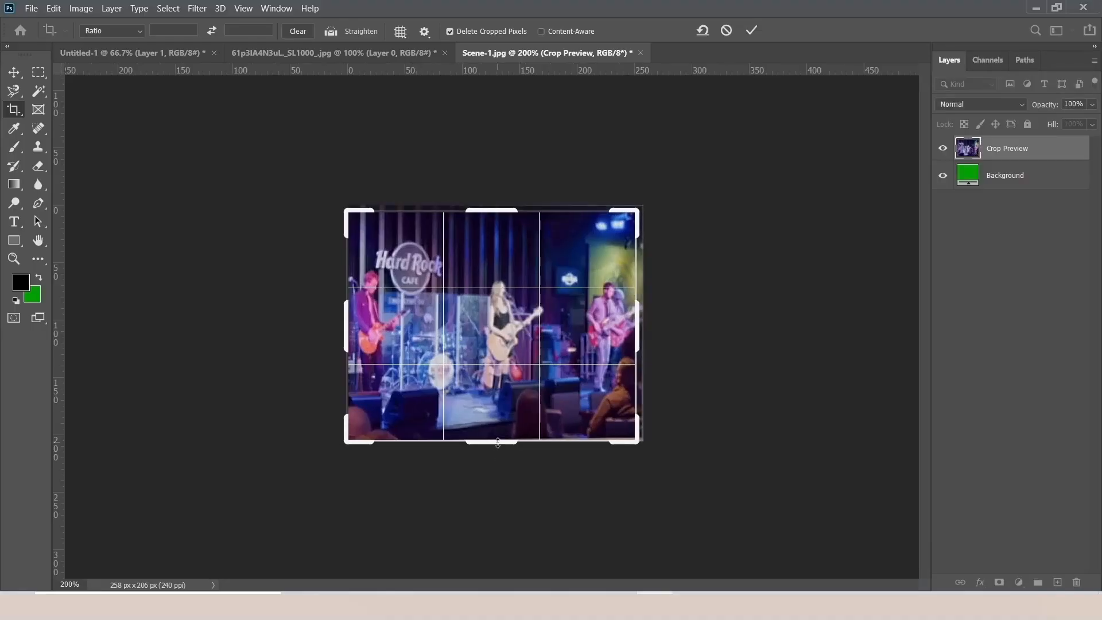
{"action": "left_click_drag", "start_coordinate": [498, 442], "coordinate": [499, 439]}
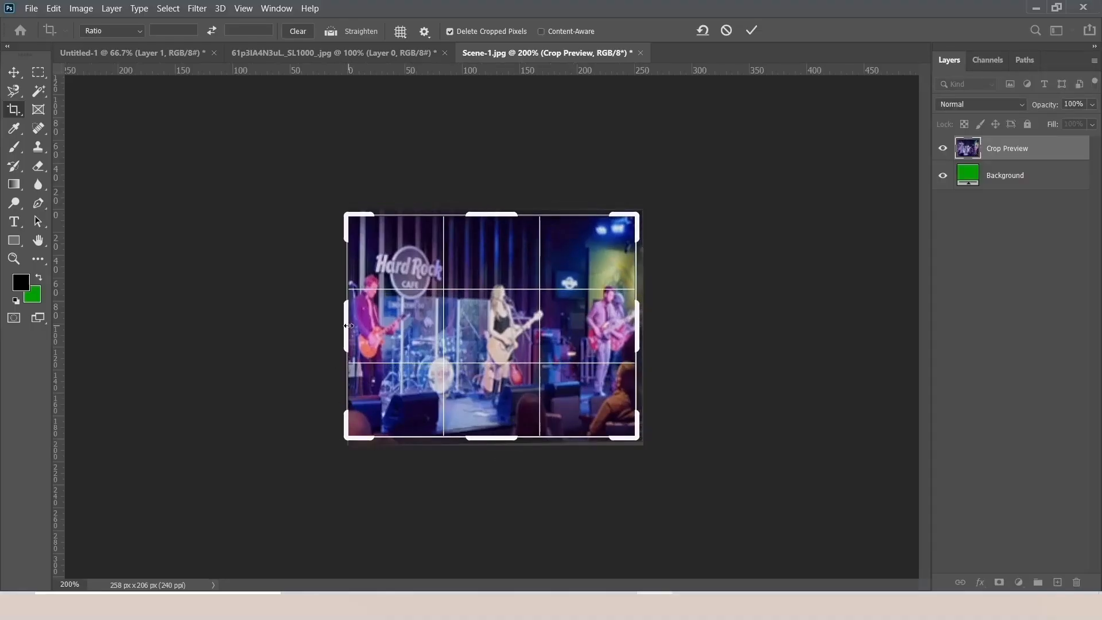
{"action": "left_click_drag", "start_coordinate": [349, 326], "coordinate": [351, 329]}
{"action": "key", "text": "Return"}
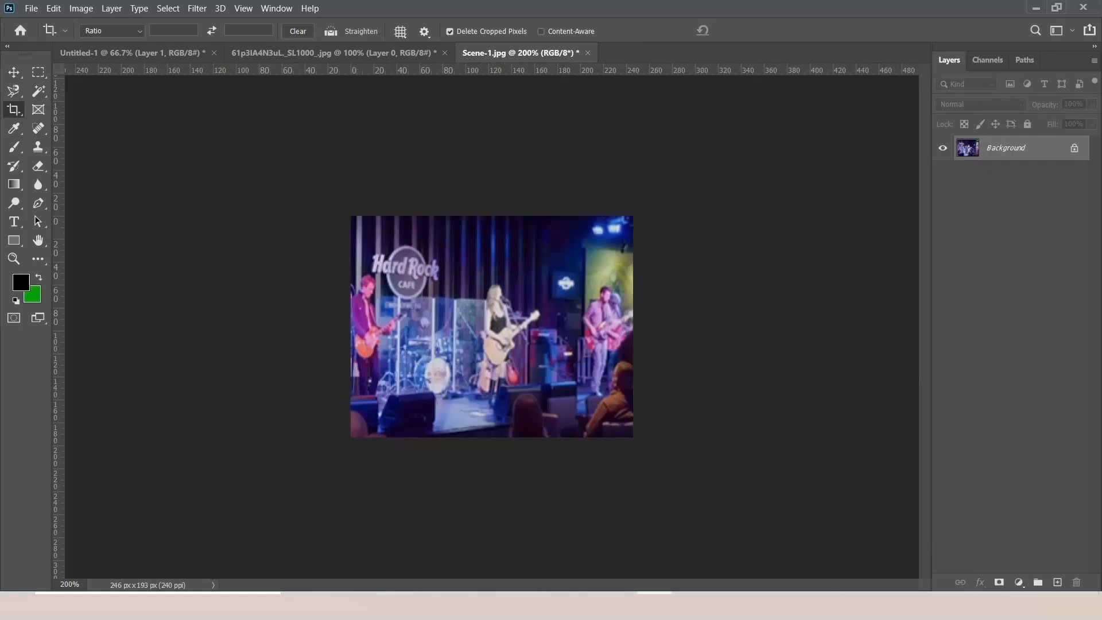
{"action": "left_click", "coordinate": [37, 91]}
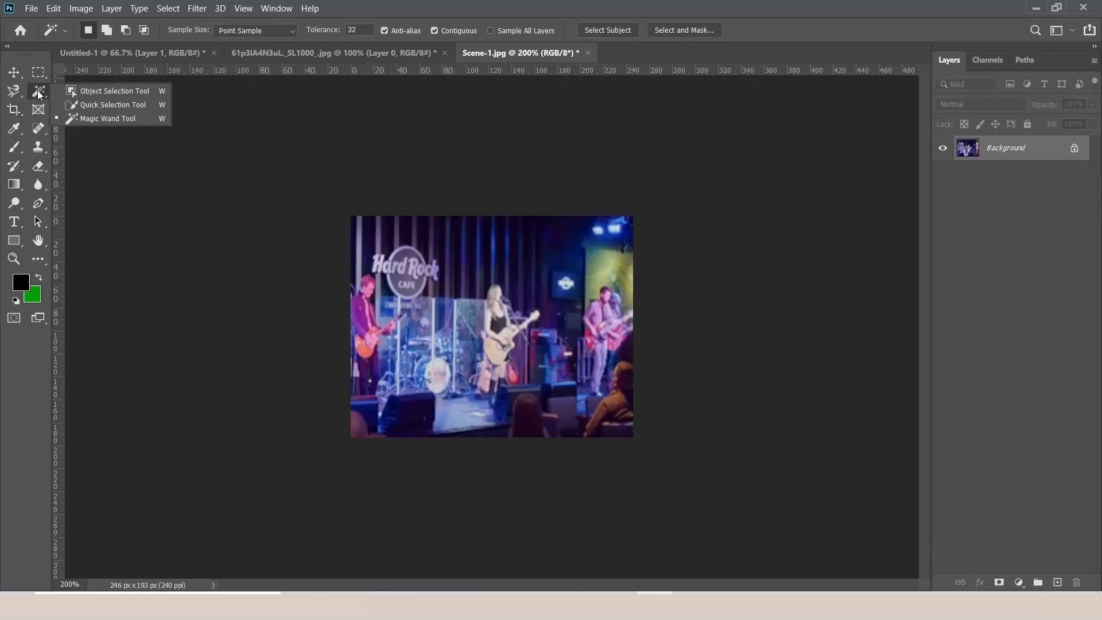
Select the entire cropped TV picture in Scene-1 and move it into the laptop document, onto the blank laptop screen.
{"action": "left_click", "coordinate": [94, 105]}
{"action": "mouse_move", "coordinate": [604, 316]}
{"action": "left_mouse_down"}
{"action": "mouse_move", "coordinate": [609, 402]}
{"action": "mouse_move", "coordinate": [482, 315]}
{"action": "mouse_move", "coordinate": [385, 316]}
{"action": "mouse_move", "coordinate": [493, 372]}
{"action": "mouse_move", "coordinate": [339, 260]}
{"action": "left_mouse_up"}
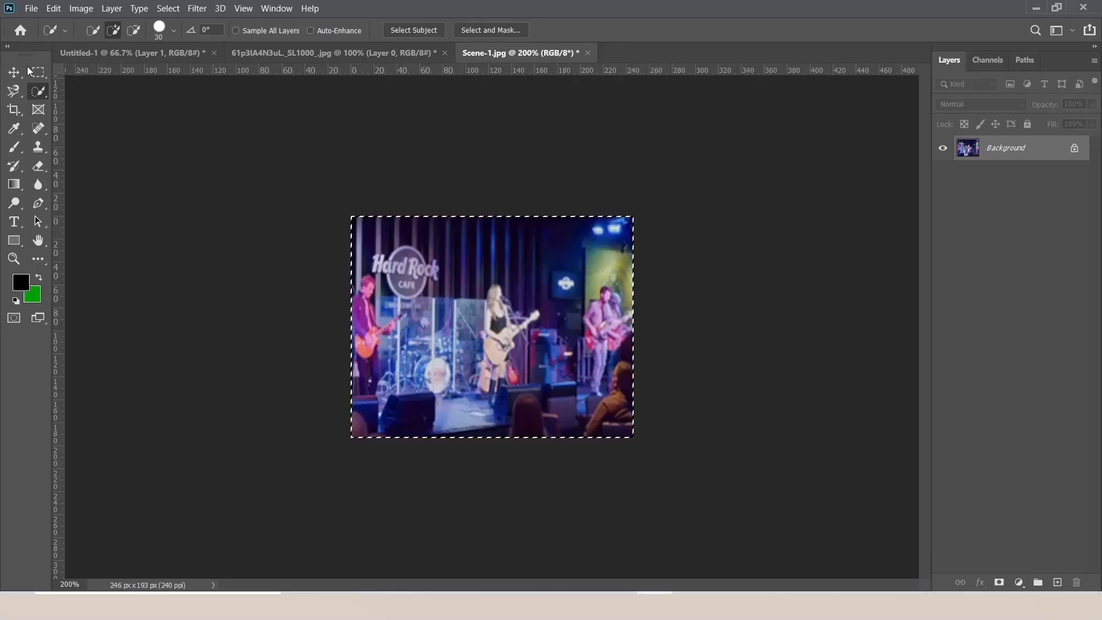
{"action": "left_click", "coordinate": [14, 72]}
{"action": "left_click_drag", "start_coordinate": [497, 281], "coordinate": [514, 265]}
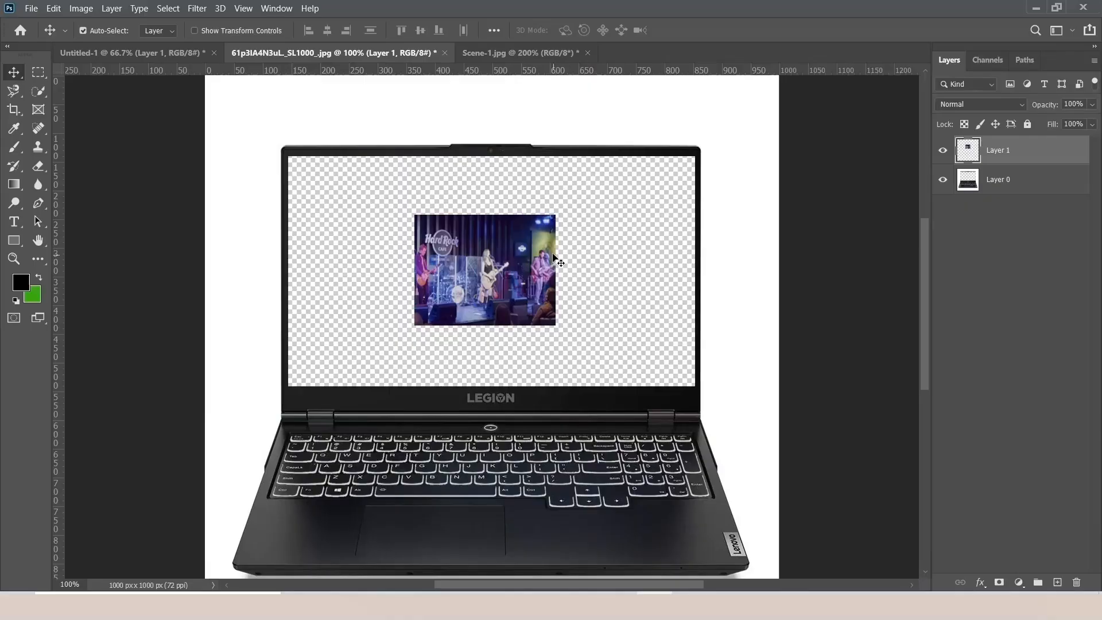
Stretch the concert picture with Free Transform, width and height unlinked, to about 289% x 208% so it fills the laptop screen.
{"action": "key", "text": "ctrl"}
{"action": "key", "text": "ctrl+t"}
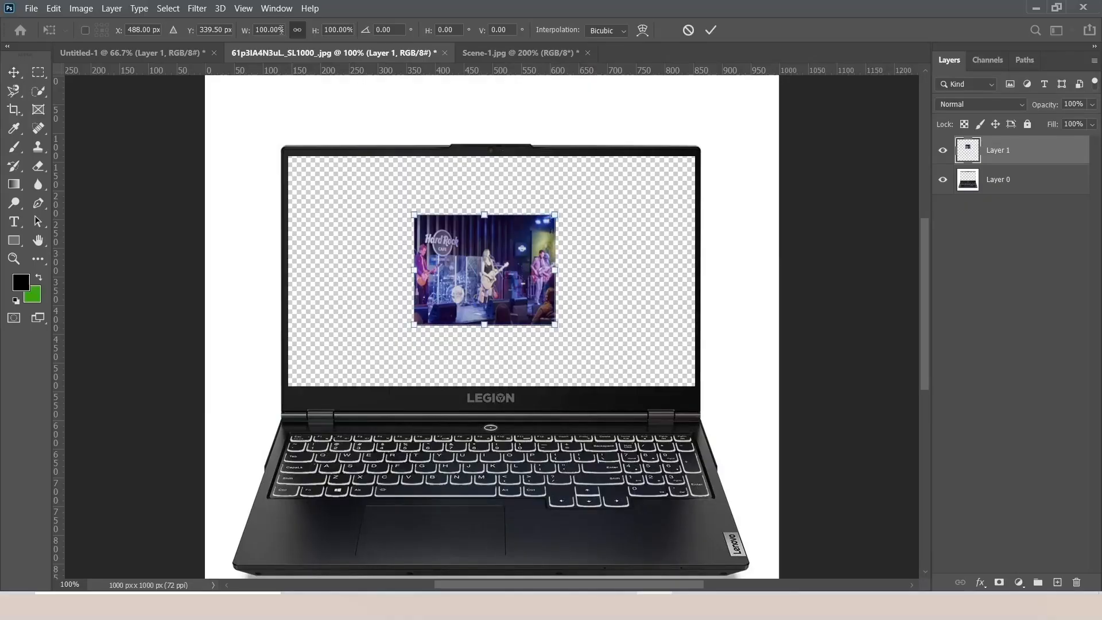
{"action": "left_click_drag", "start_coordinate": [555, 211], "coordinate": [431, 260]}
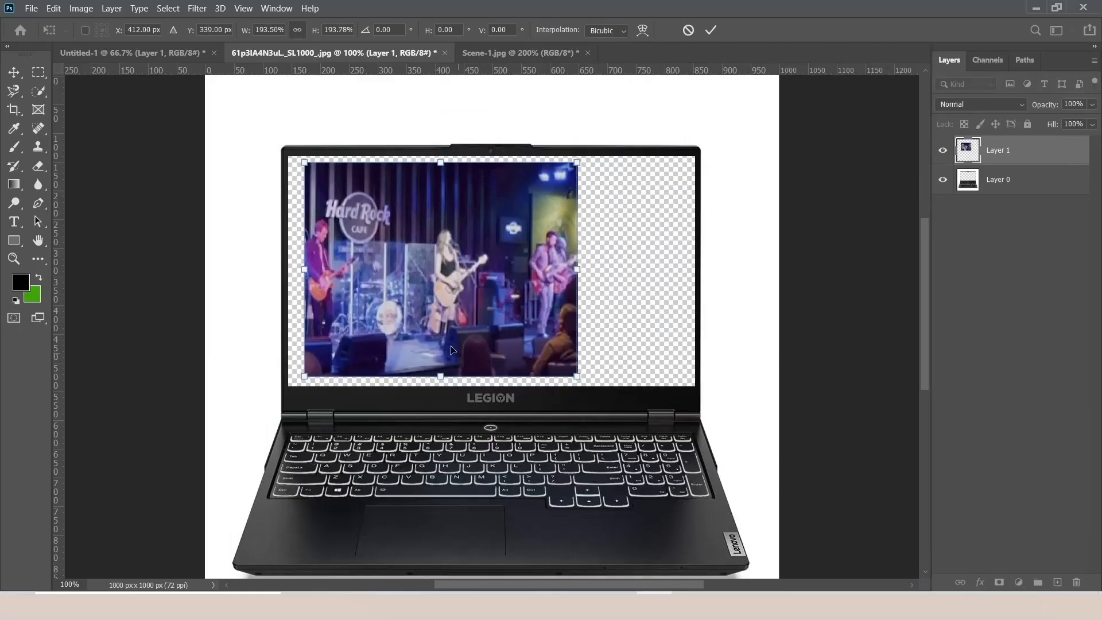
{"action": "left_click", "coordinate": [297, 30]}
{"action": "left_click_drag", "start_coordinate": [459, 294], "coordinate": [442, 287]}
{"action": "left_click_drag", "start_coordinate": [560, 370], "coordinate": [694, 386]}
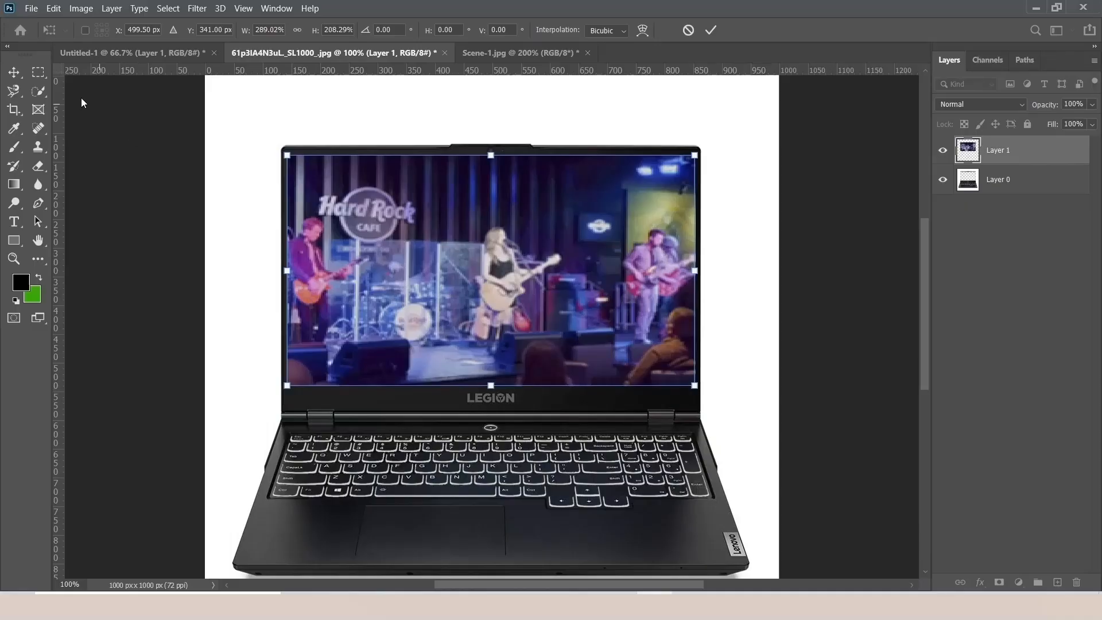
{"action": "left_click", "coordinate": [38, 72]}
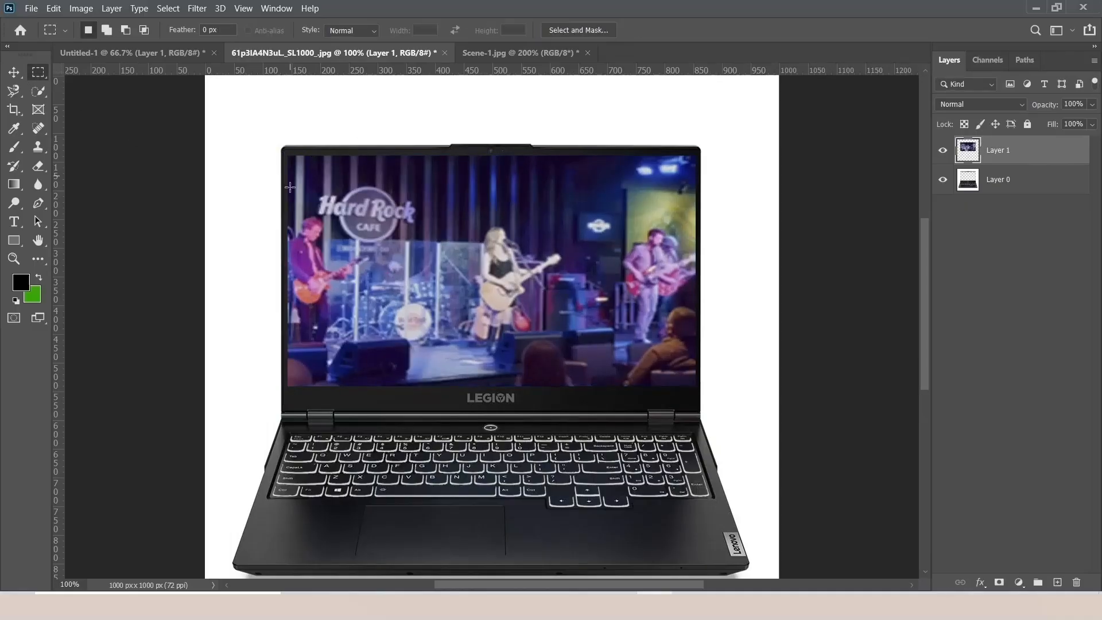
Set the concert picture layer's blend mode to Overlay and zoom out to view the whole laptop.
{"action": "left_click", "coordinate": [986, 102]}
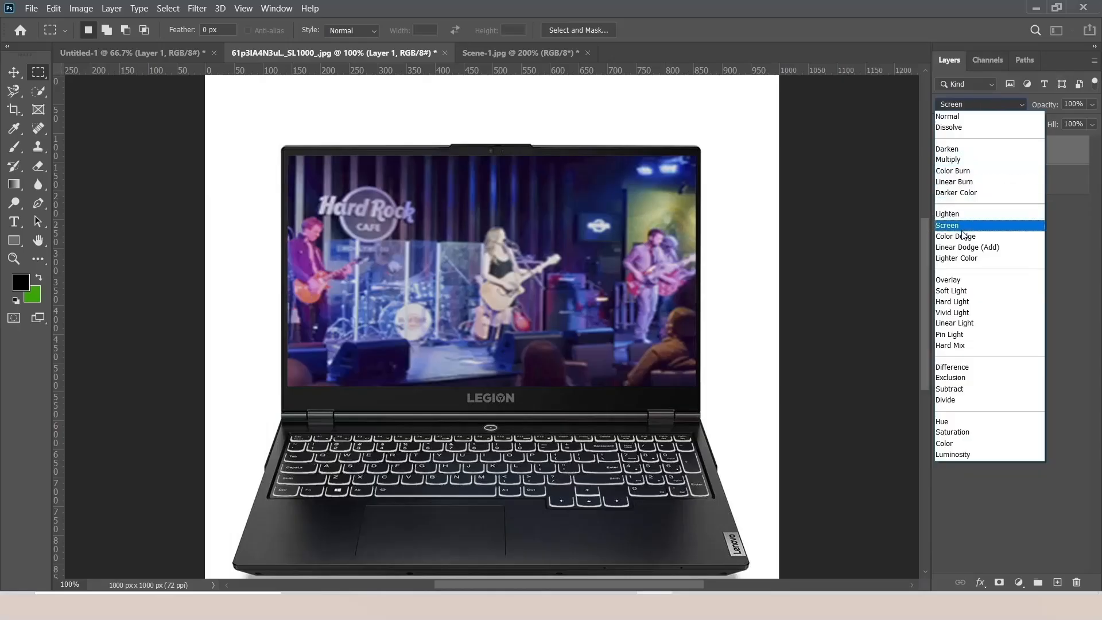
{"action": "left_click", "coordinate": [969, 284]}
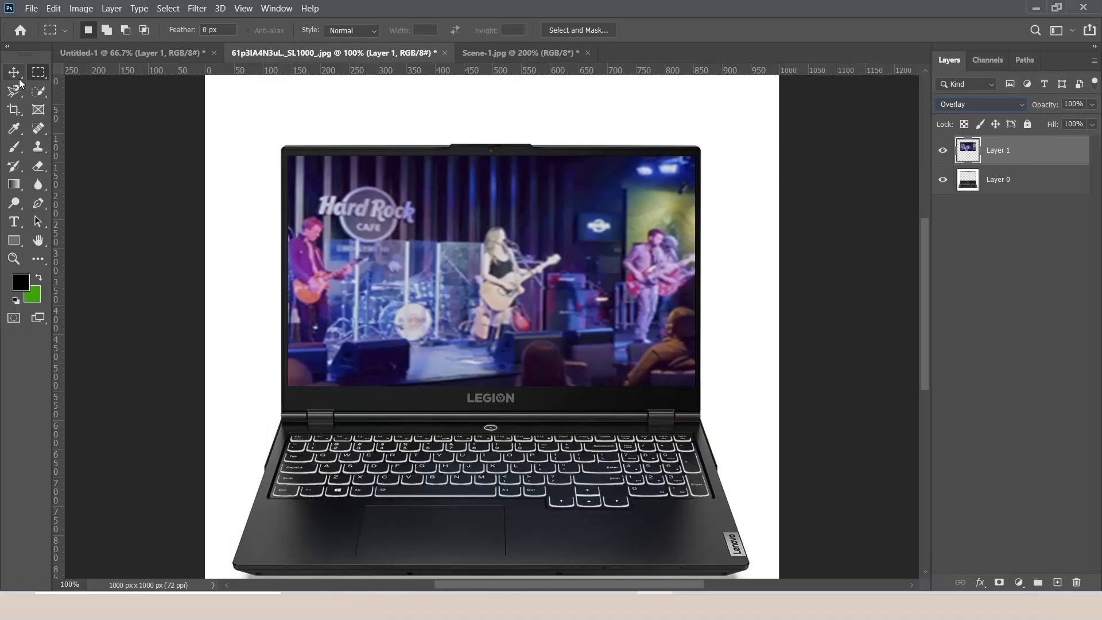
{"action": "left_click", "coordinate": [14, 258]}
{"action": "right_click", "coordinate": [390, 187]}
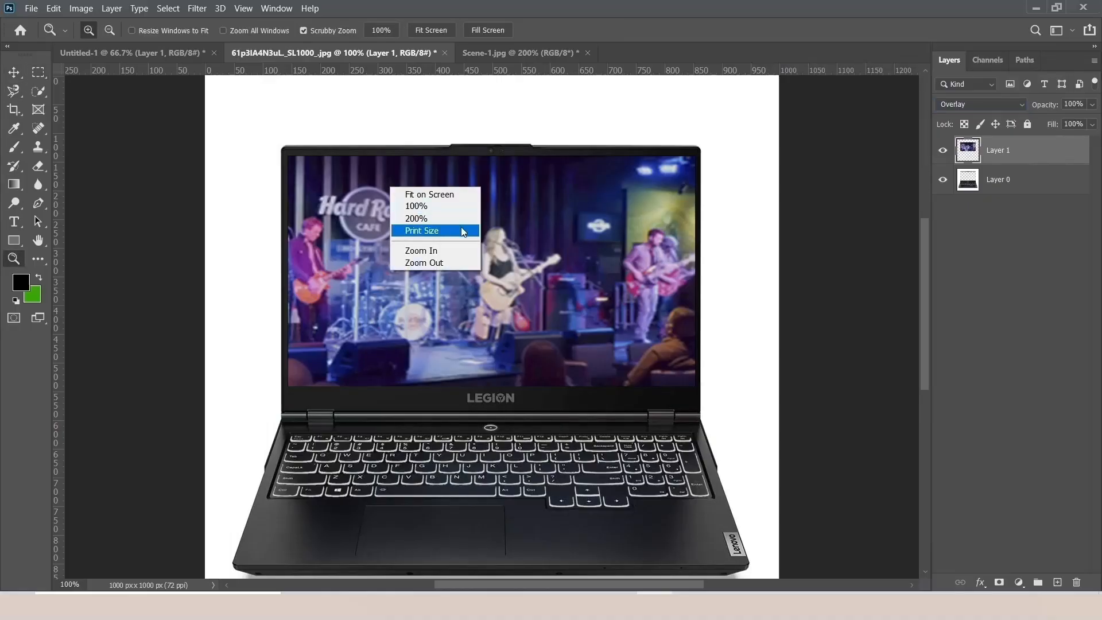
{"action": "left_click", "coordinate": [431, 263]}
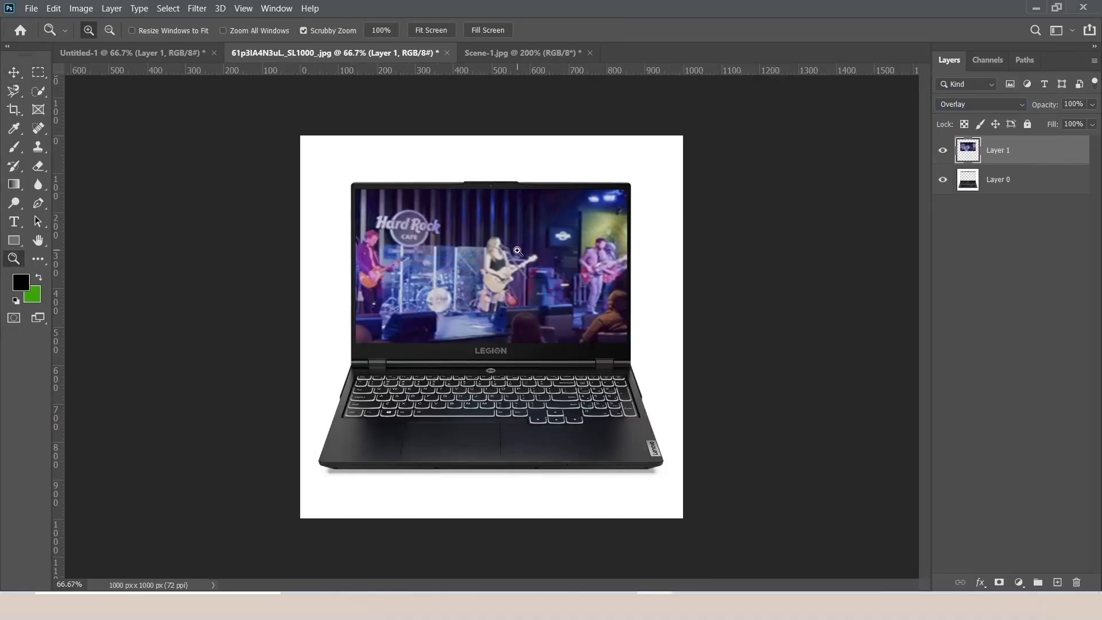
Undo the crops in Scene-1 to bring back the full office scene and fit it on screen.
{"action": "left_click", "coordinate": [498, 53]}
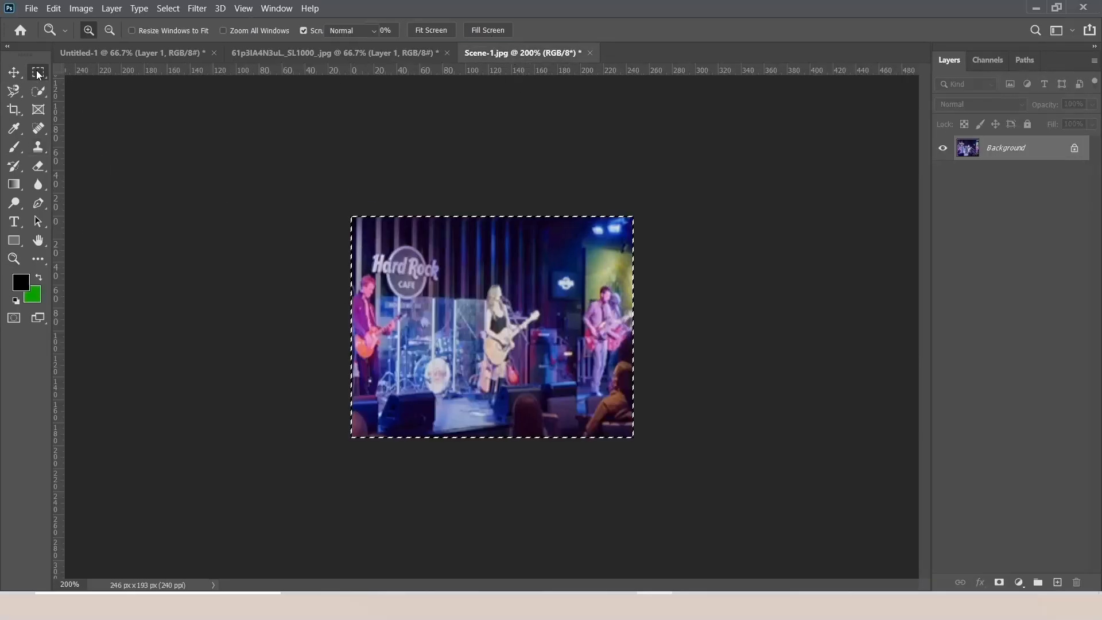
{"action": "left_click", "coordinate": [37, 72]}
{"action": "left_click", "coordinate": [353, 318]}
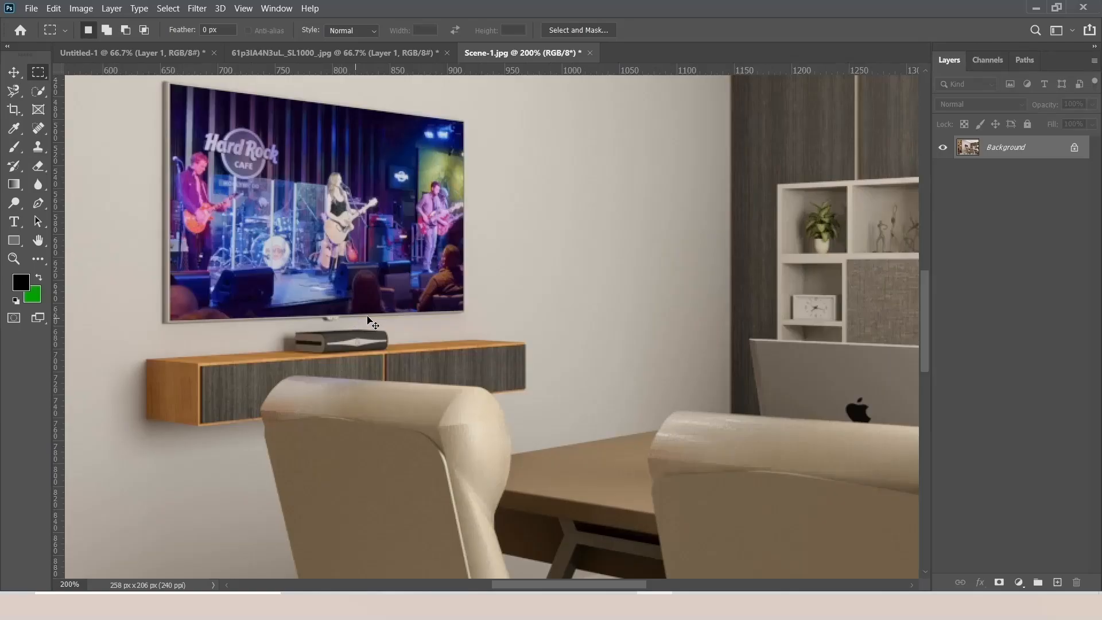
{"action": "right_click", "coordinate": [244, 235]}
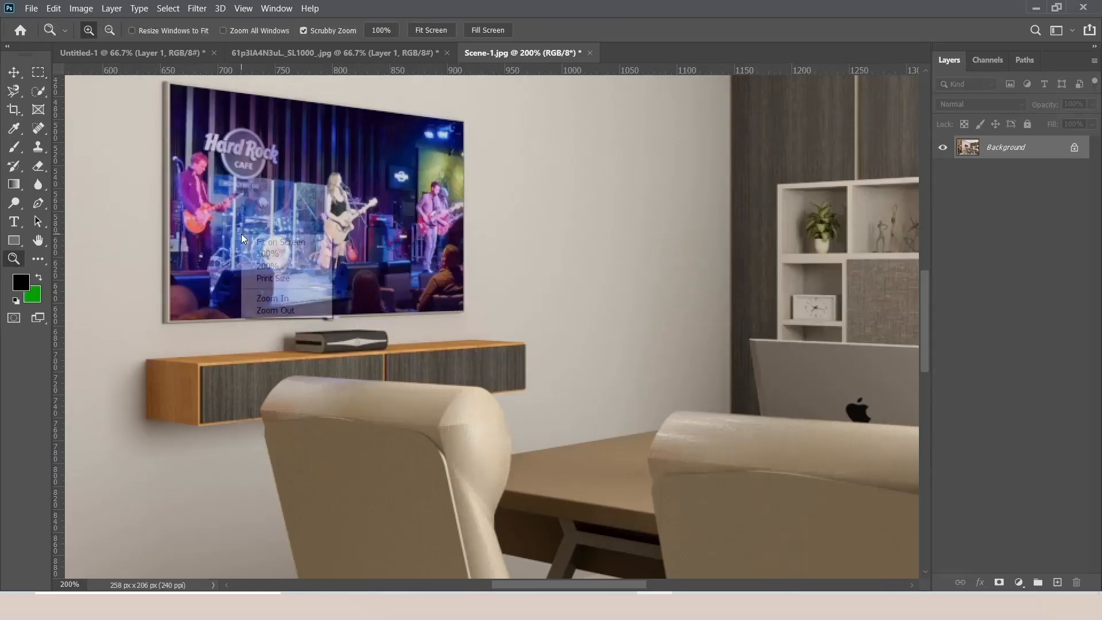
{"action": "left_click", "coordinate": [280, 241]}
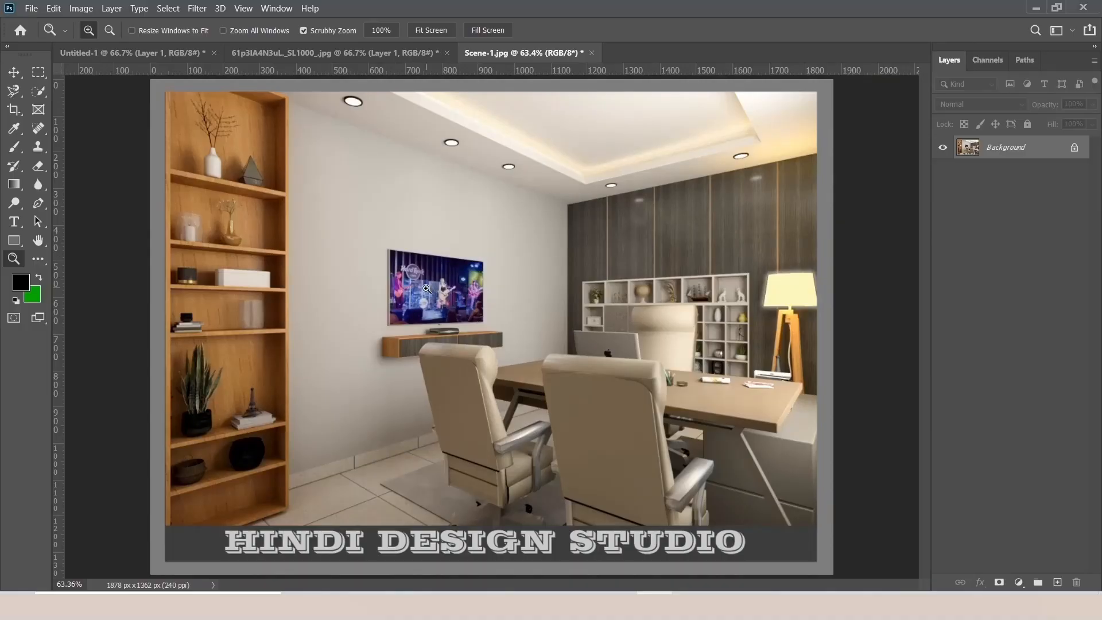
{"action": "left_click", "coordinate": [317, 53]}
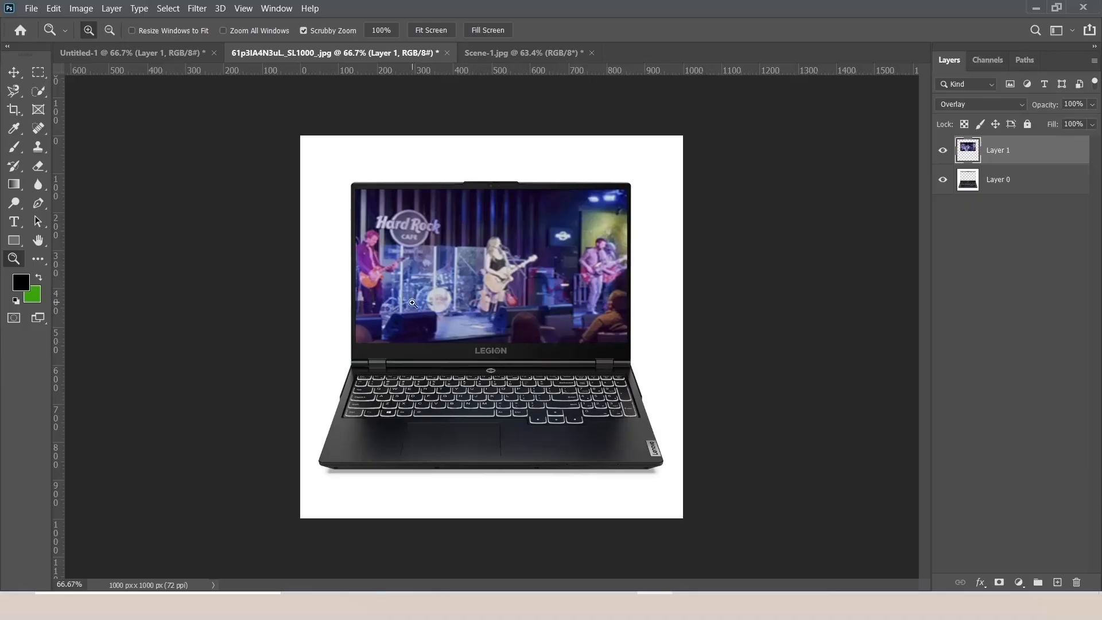
{"action": "left_click", "coordinate": [14, 109]}
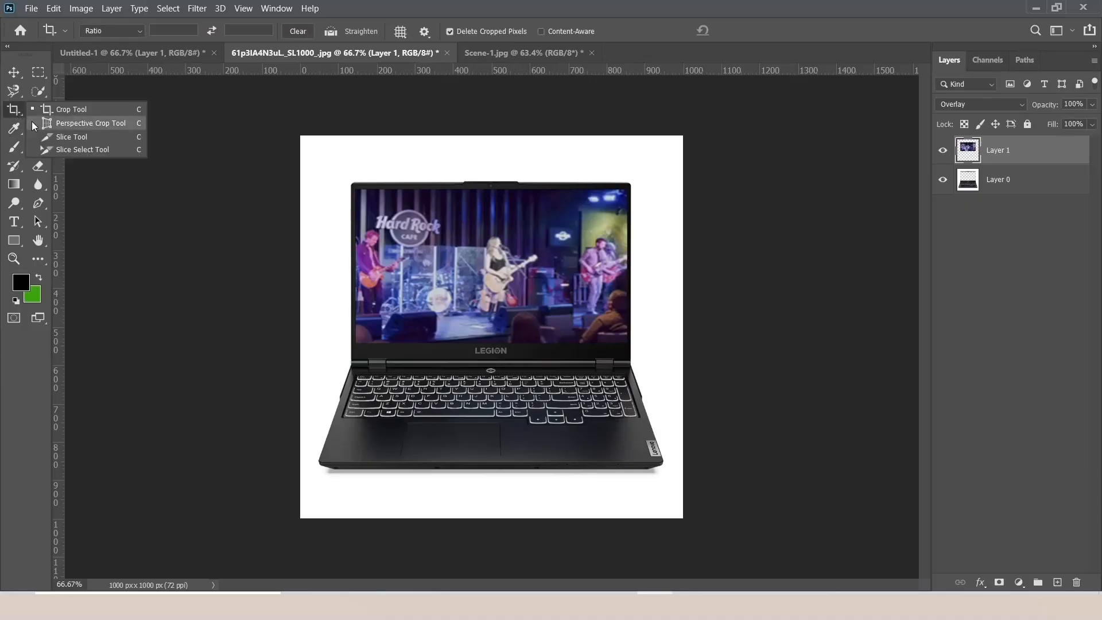
{"action": "left_click", "coordinate": [14, 110]}
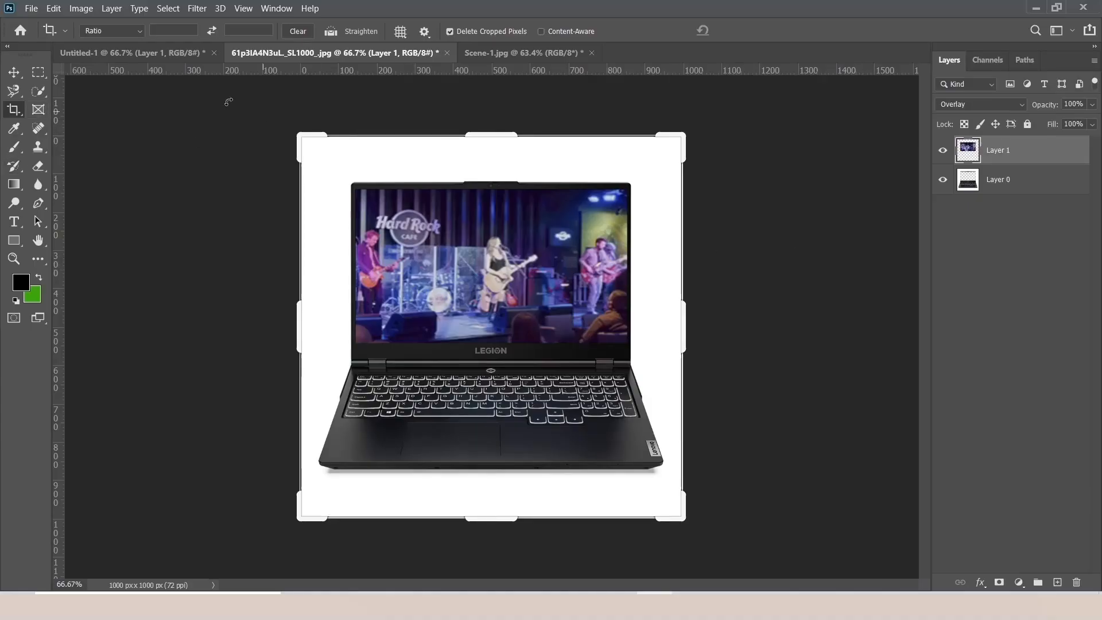
Undo the changes in Untitled-1 back to a blank white canvas with only the Background layer.
{"action": "left_click", "coordinate": [146, 56]}
{"action": "key", "text": "ctrl+z"}
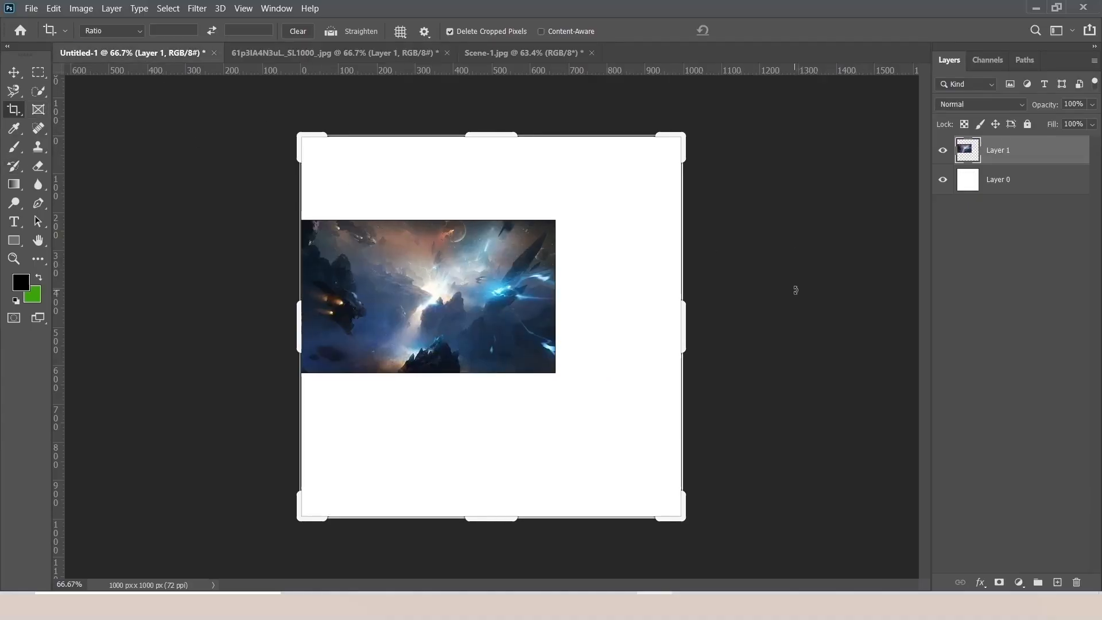
{"action": "key", "text": "ctrl+z"}
{"action": "left_click", "coordinate": [39, 71]}
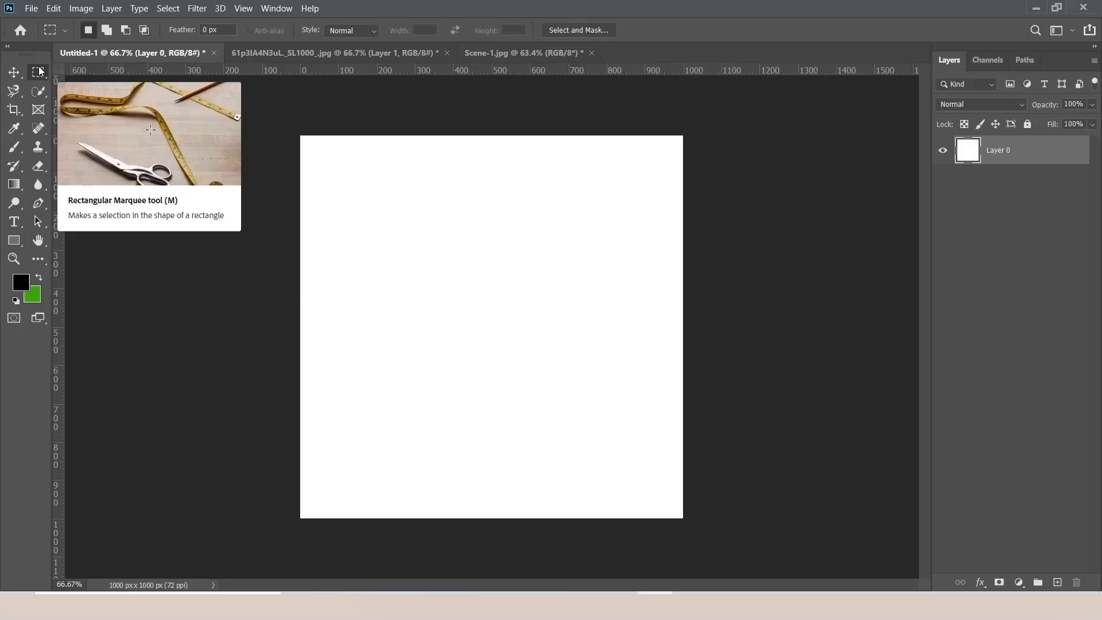
{"action": "key", "text": "ctrl+z"}
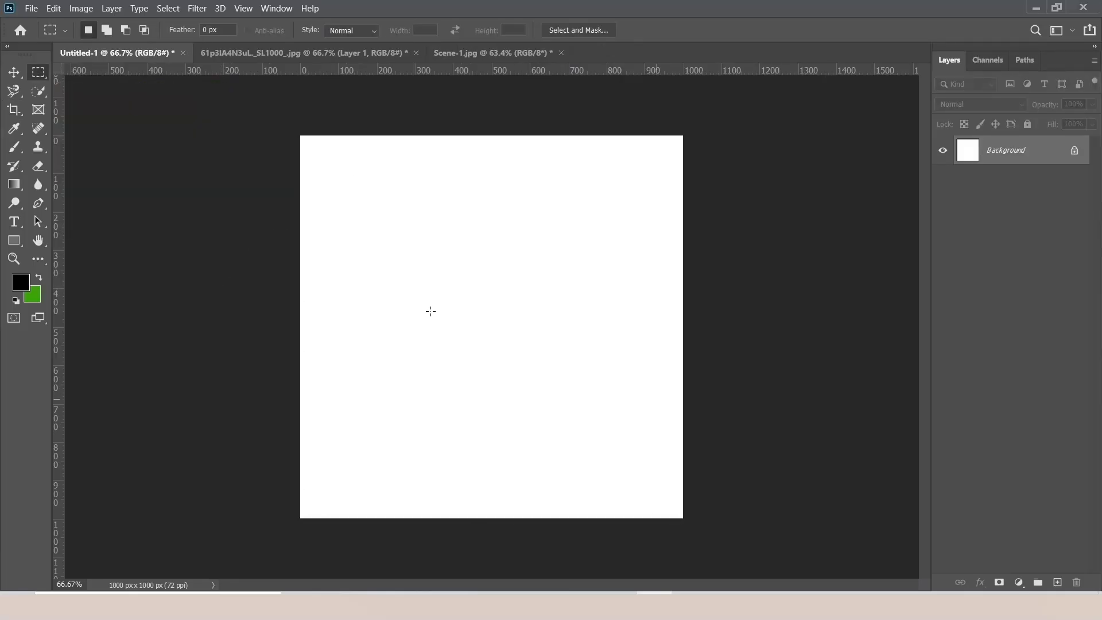
Draw a rectangular frame about 950 x 190 px across the canvas's upper edge with the Frame Tool and place the village painting in it.
{"action": "left_click", "coordinate": [39, 111]}
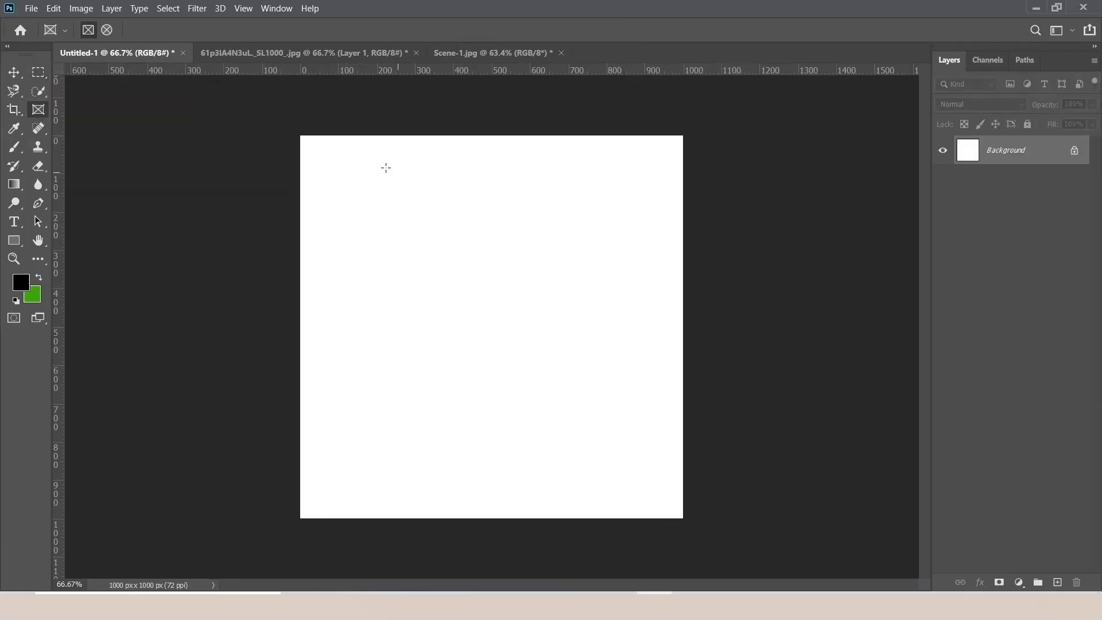
{"action": "left_click_drag", "start_coordinate": [311, 147], "coordinate": [675, 217]}
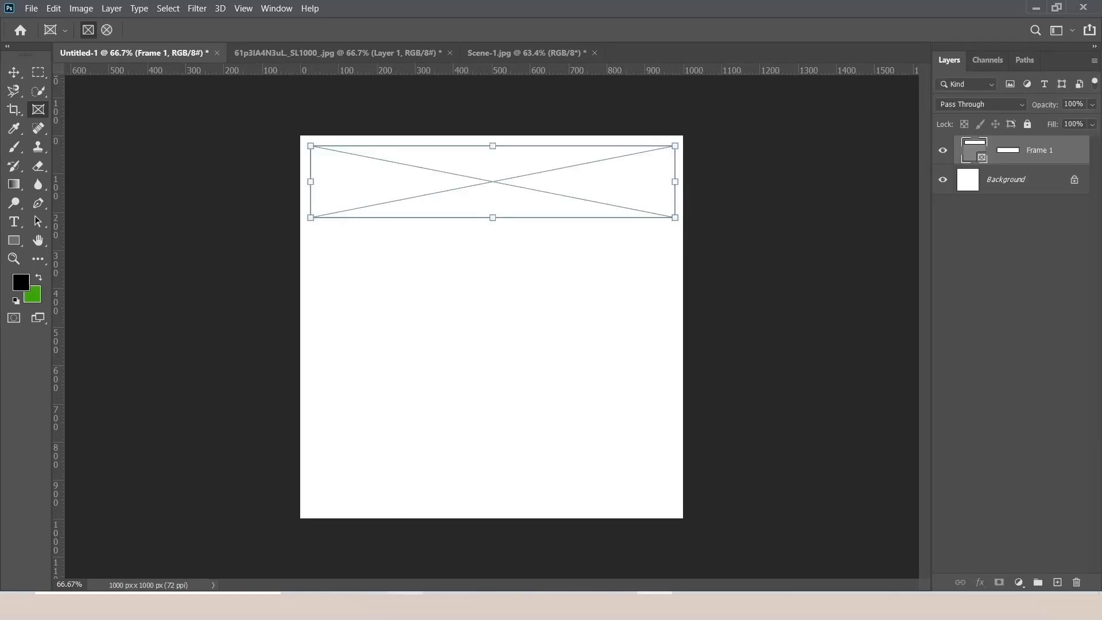
{"action": "left_click", "coordinate": [408, 606]}
{"action": "left_click_drag", "start_coordinate": [336, 138], "coordinate": [475, 195]}
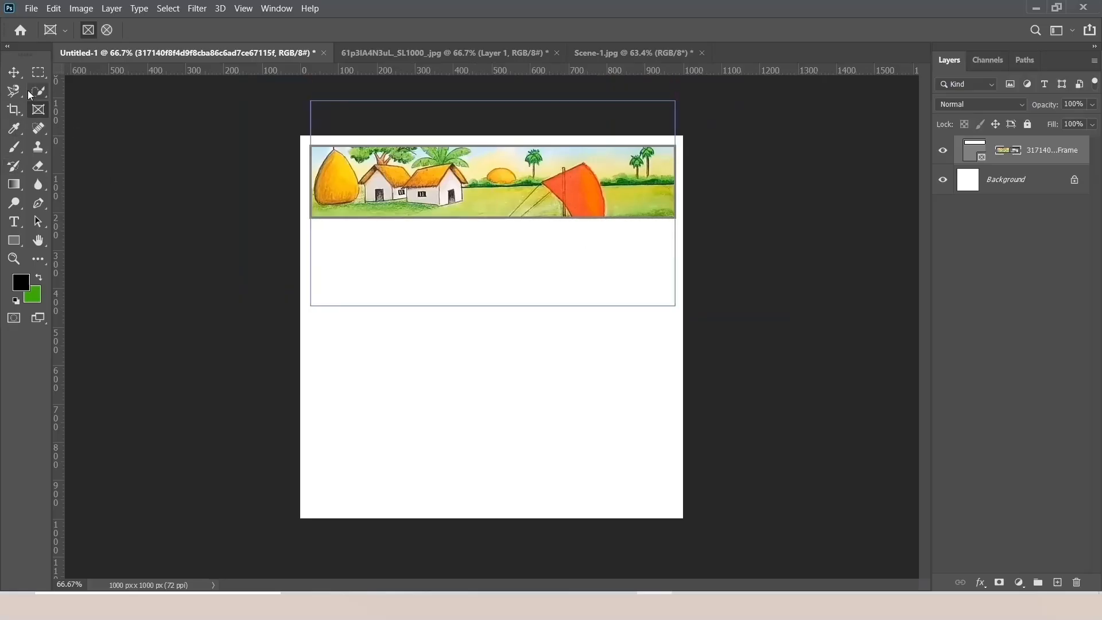
Draw a second frame about 400 x 560 px below the painting's left part, place the Day Light View image in it and shift the image up slightly.
{"action": "left_click", "coordinate": [38, 72]}
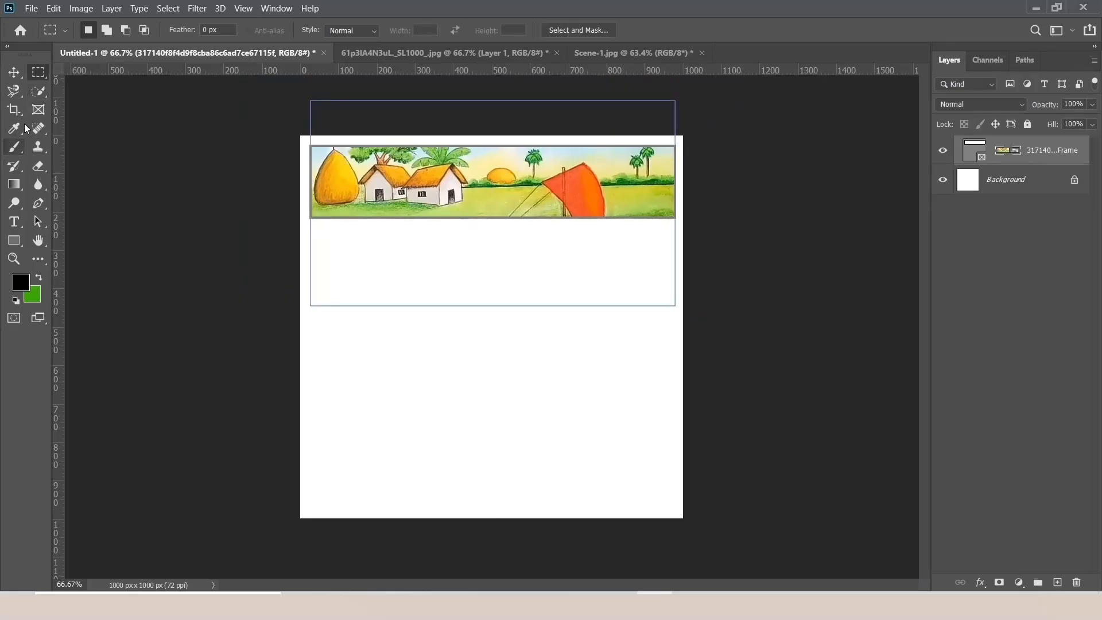
{"action": "left_click", "coordinate": [37, 114]}
{"action": "left_click", "coordinate": [334, 325]}
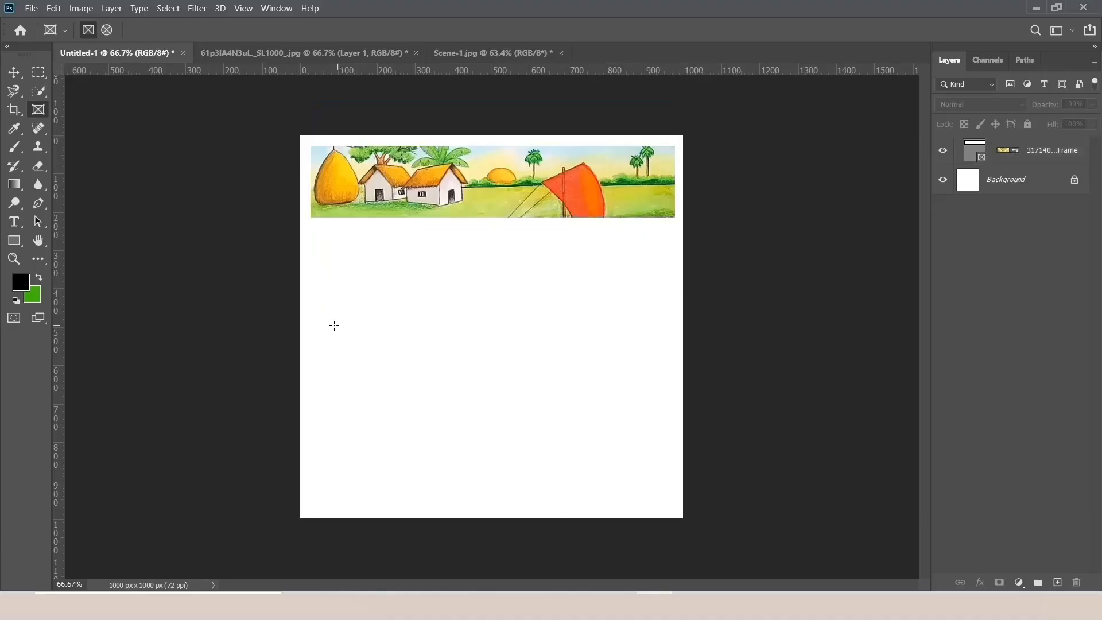
{"action": "left_click_drag", "start_coordinate": [313, 228], "coordinate": [465, 442]}
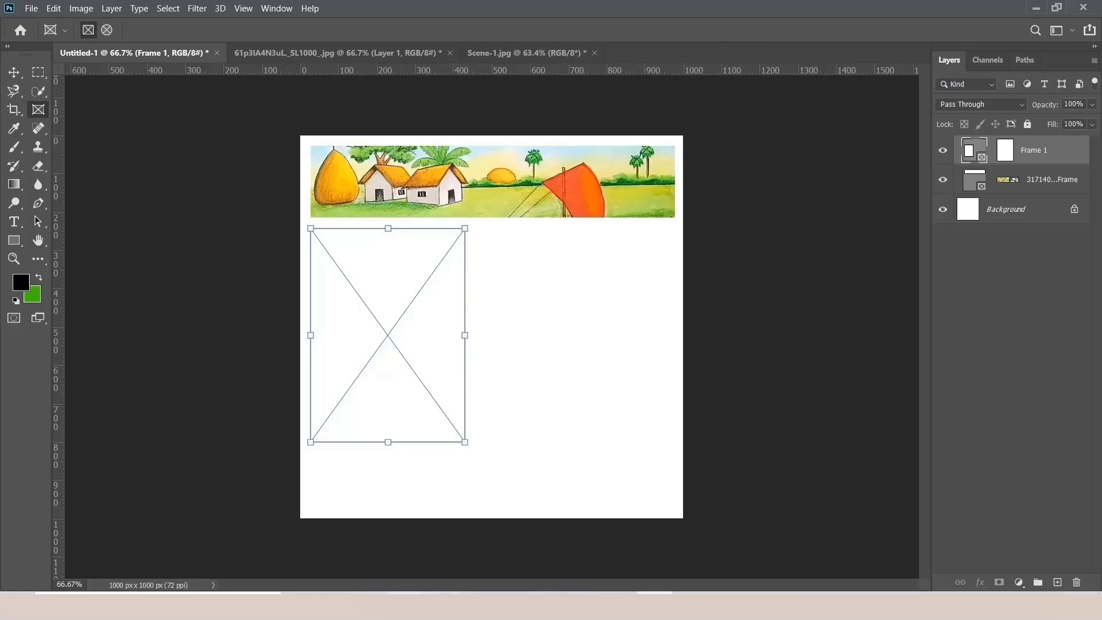
{"action": "left_click", "coordinate": [408, 606]}
{"action": "left_click_drag", "start_coordinate": [412, 132], "coordinate": [382, 383]}
{"action": "mouse_move", "coordinate": [399, 299]}
{"action": "left_mouse_down"}
{"action": "mouse_move", "coordinate": [396, 416]}
{"action": "mouse_move", "coordinate": [394, 272]}
{"action": "mouse_move", "coordinate": [397, 301]}
{"action": "mouse_move", "coordinate": [399, 292]}
{"action": "left_mouse_up"}
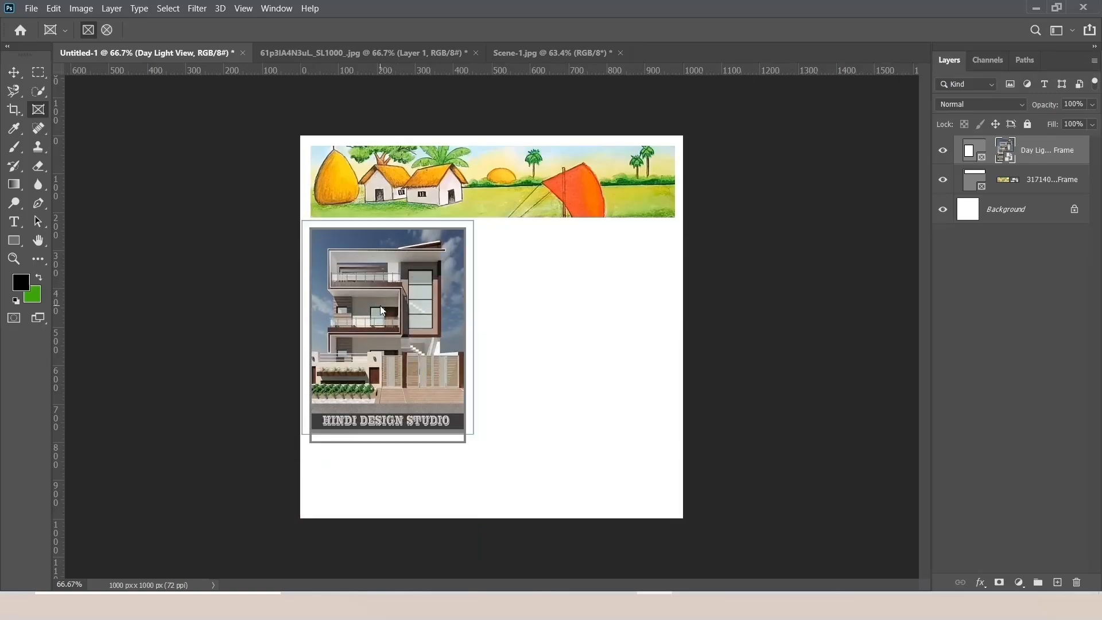
Open the framed Day Light View image's contents and enlarge the picture to about 143% x 118%, pushing its border and caption off the canvas.
{"action": "double_click", "coordinate": [1006, 148]}
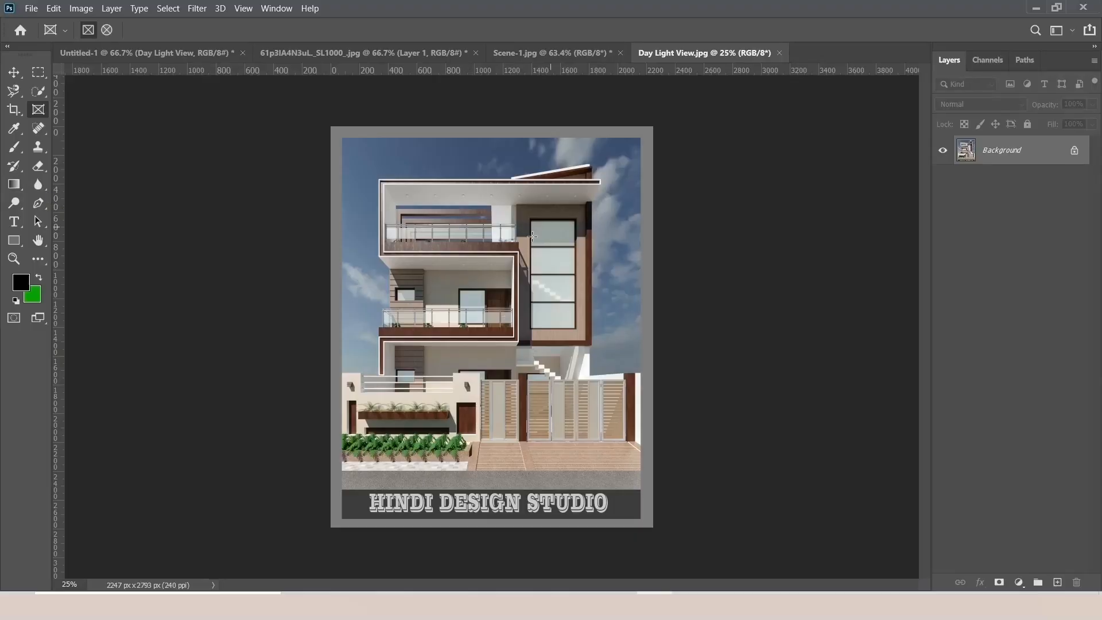
{"action": "key", "text": "ctrl+a"}
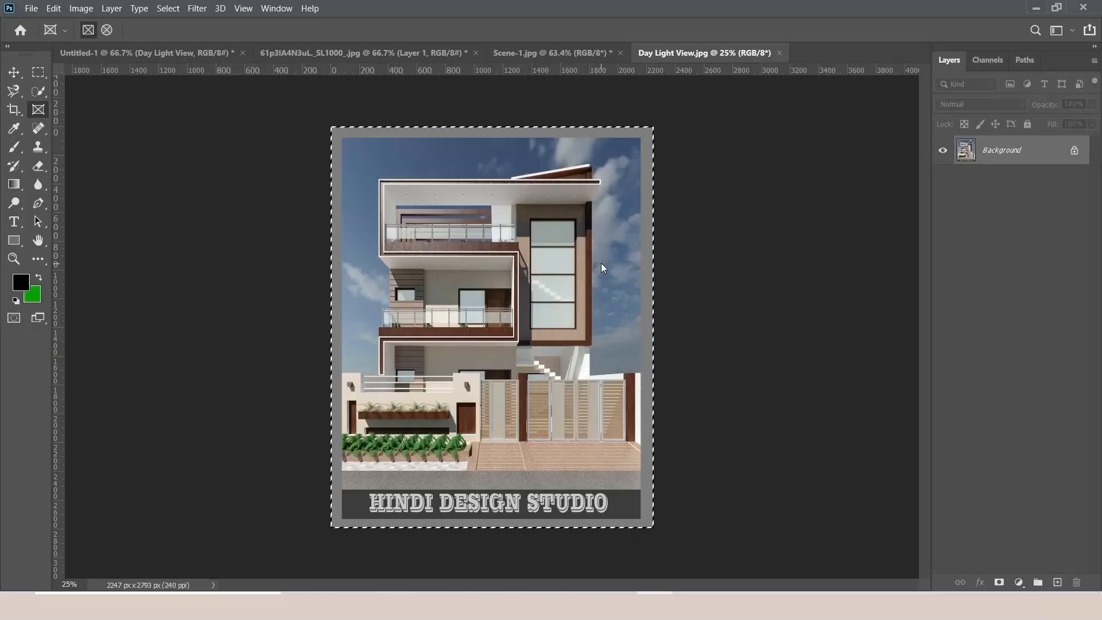
{"action": "key", "text": "ctrl+t"}
{"action": "left_click_drag", "start_coordinate": [653, 127], "coordinate": [793, 57]}
{"action": "left_click_drag", "start_coordinate": [559, 250], "coordinate": [546, 274]}
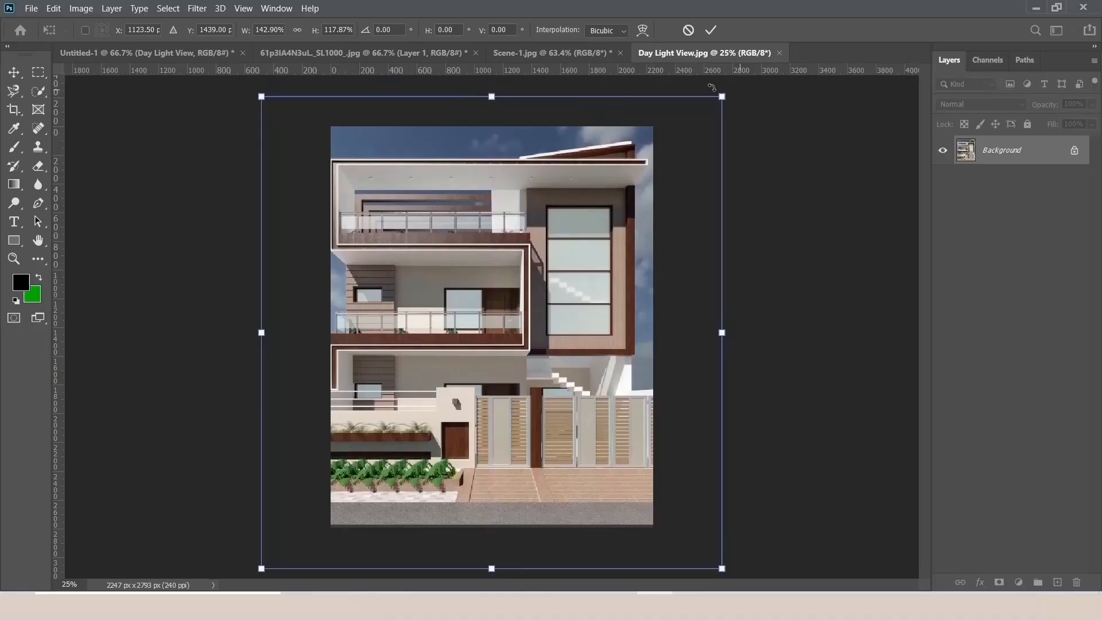
{"action": "key", "text": "Return"}
Save the edited Day Light View.jpg and close it to return to Untitled-1.
{"action": "key", "text": "ctrl+a"}
{"action": "key", "text": "ctrl+s"}
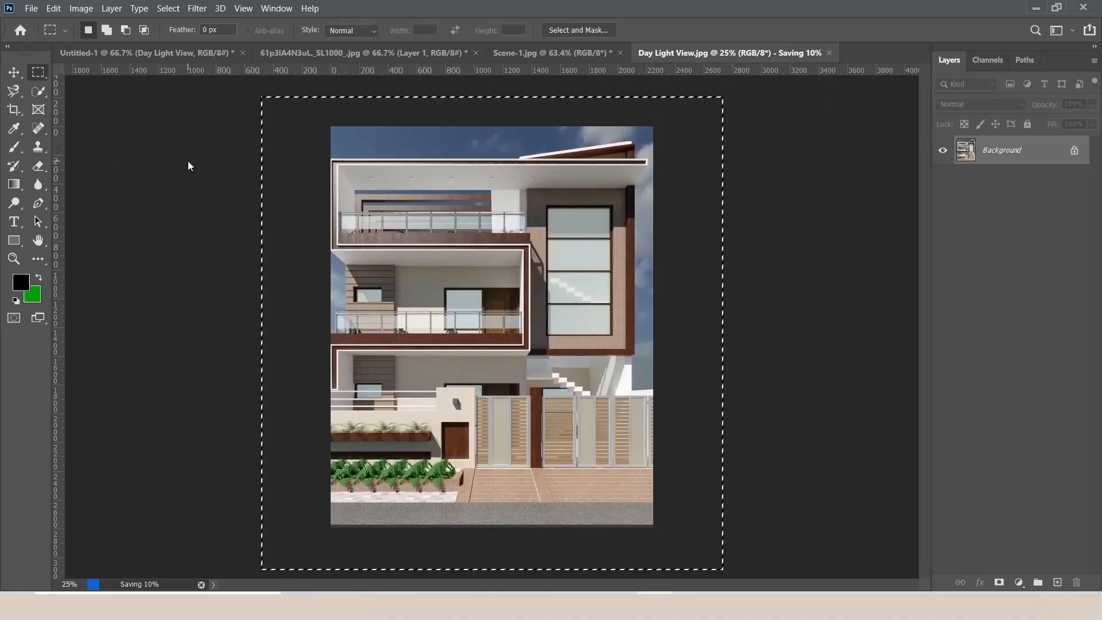
{"action": "left_click", "coordinate": [780, 52]}
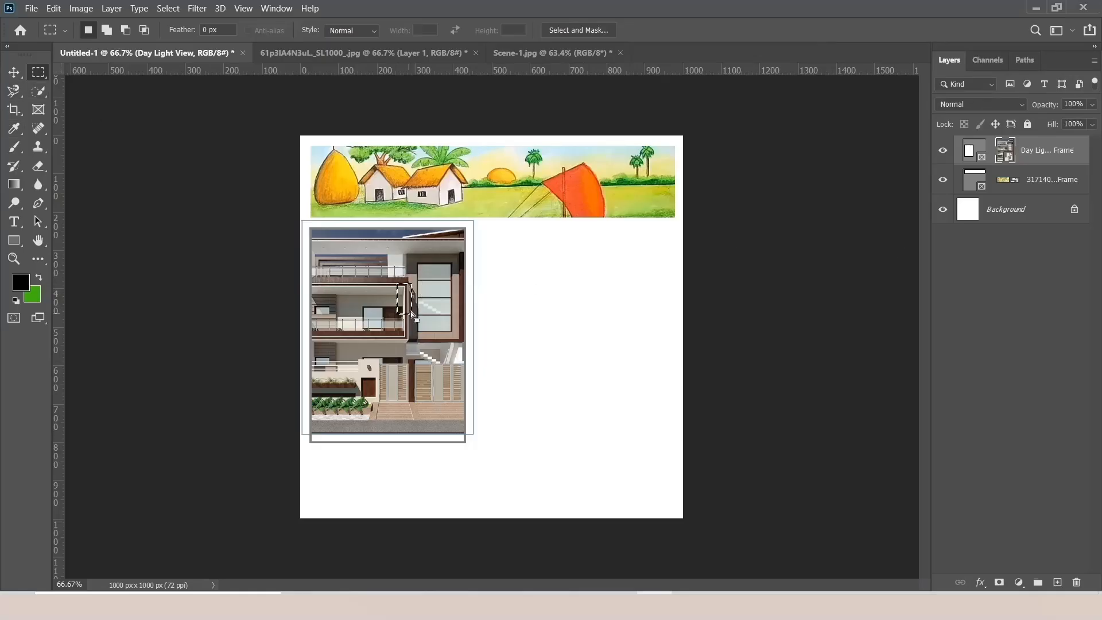
Move the house picture down slightly inside its frame with the Move Tool so it covers the frame's lower edge.
{"action": "left_click", "coordinate": [991, 146]}
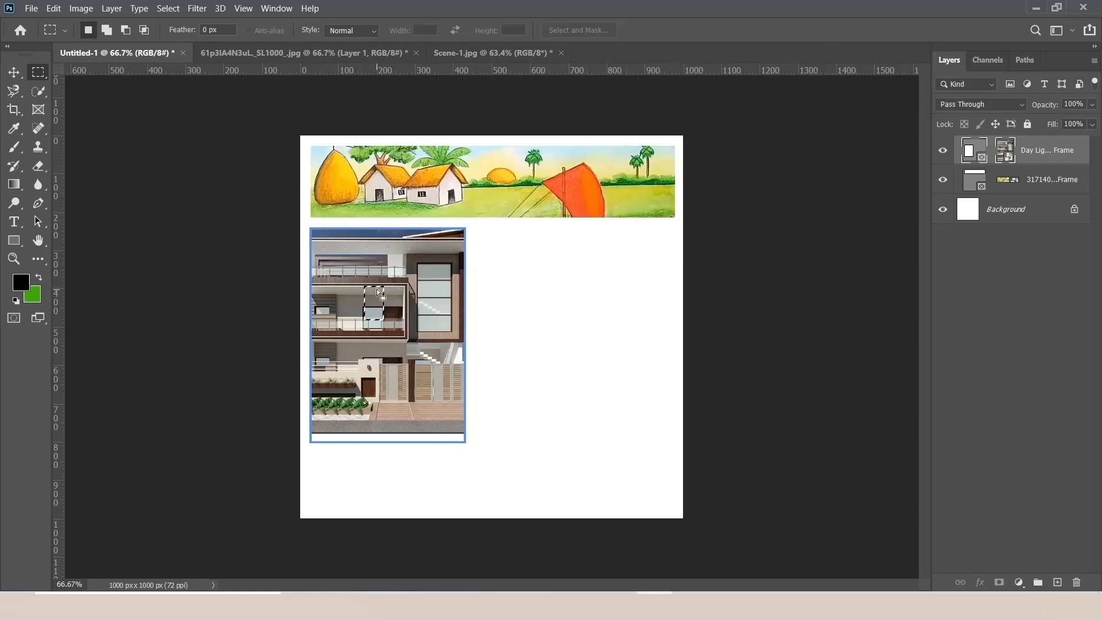
{"action": "key", "text": "v"}
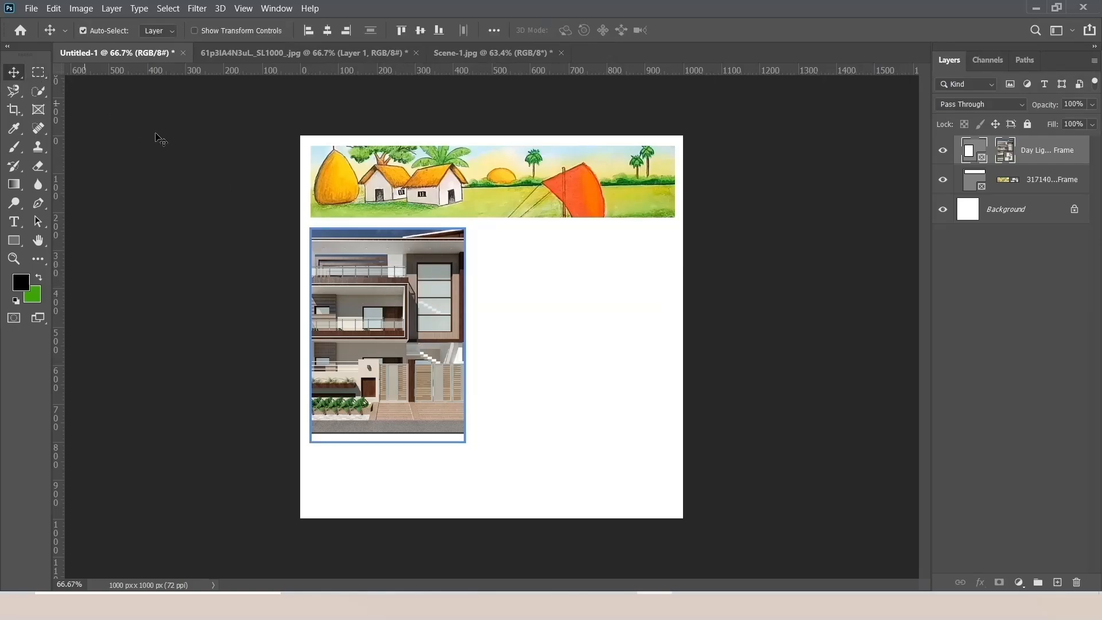
{"action": "mouse_move", "coordinate": [396, 287]}
{"action": "left_mouse_down"}
{"action": "mouse_move", "coordinate": [403, 297]}
{"action": "mouse_move", "coordinate": [387, 268]}
{"action": "mouse_move", "coordinate": [408, 318]}
{"action": "mouse_move", "coordinate": [416, 310]}
{"action": "mouse_move", "coordinate": [406, 287]}
{"action": "mouse_move", "coordinate": [399, 299]}
{"action": "mouse_move", "coordinate": [401, 273]}
{"action": "left_mouse_up"}
{"action": "left_click", "coordinate": [390, 286]}
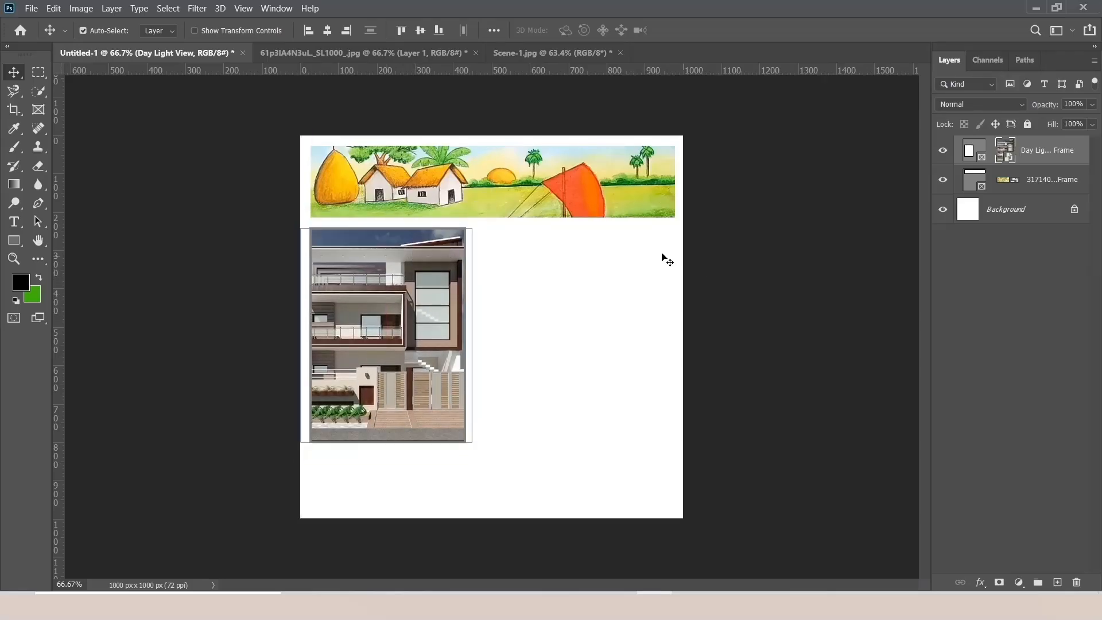
{"action": "left_click", "coordinate": [38, 73]}
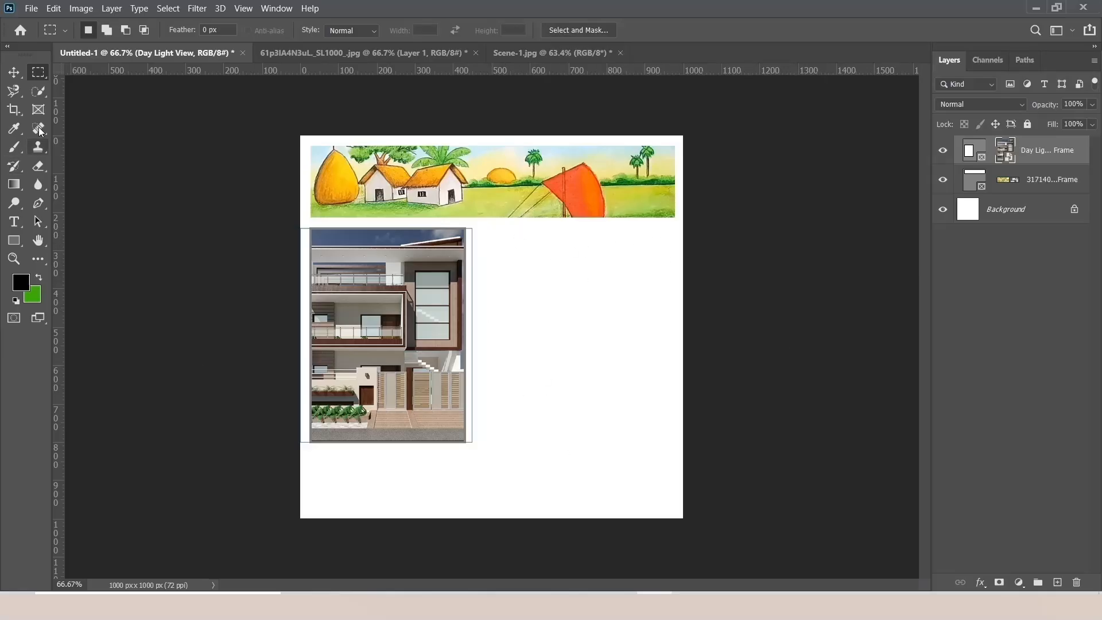
{"action": "left_click", "coordinate": [37, 109]}
{"action": "left_click_drag", "start_coordinate": [528, 343], "coordinate": [645, 426]}
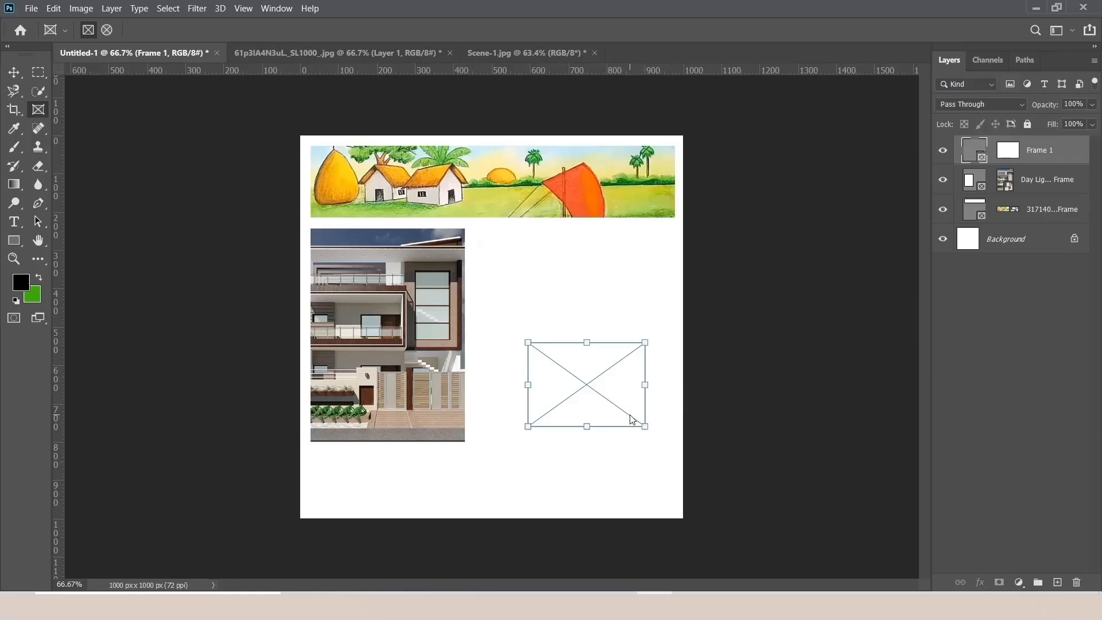
{"action": "key", "text": "ctrl+z"}
Undo the framed house and painting work in Untitled-1 until only the blank Background layer remains.
{"action": "key", "text": "ctrl+z"}
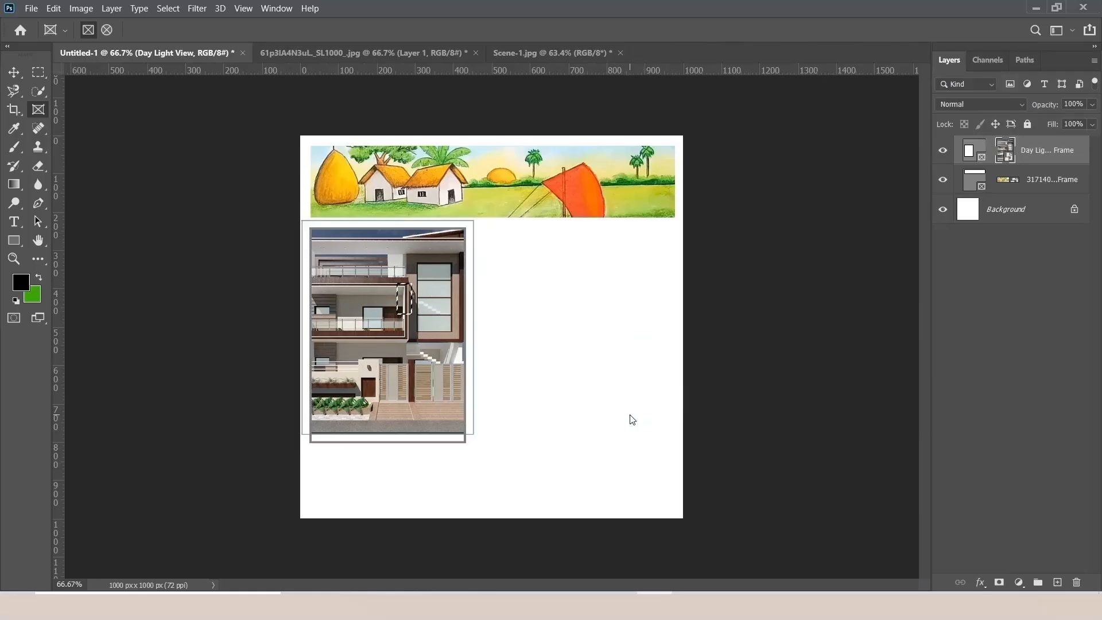
{"action": "key", "text": "ctrl+z"}
{"action": "key", "text": "ctrl+z"}
{"action": "key", "text": "ctrl+z"}
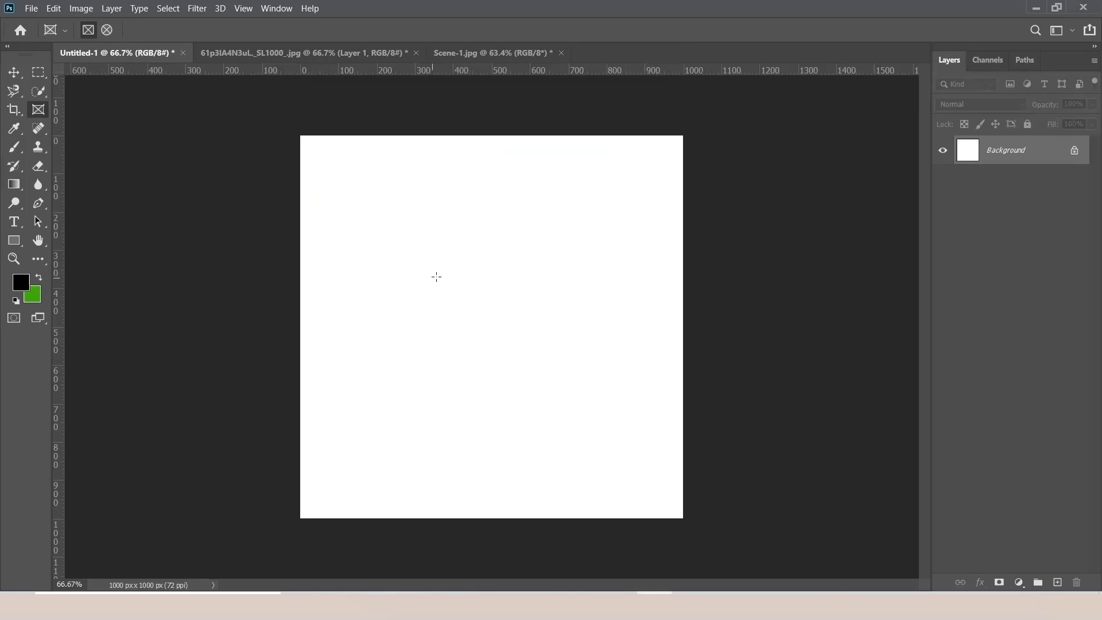
Draw a frame about 220 x 285 px near the canvas centre, place the Day Light View image in it and shift the image slightly right.
{"action": "left_click_drag", "start_coordinate": [457, 267], "coordinate": [542, 376]}
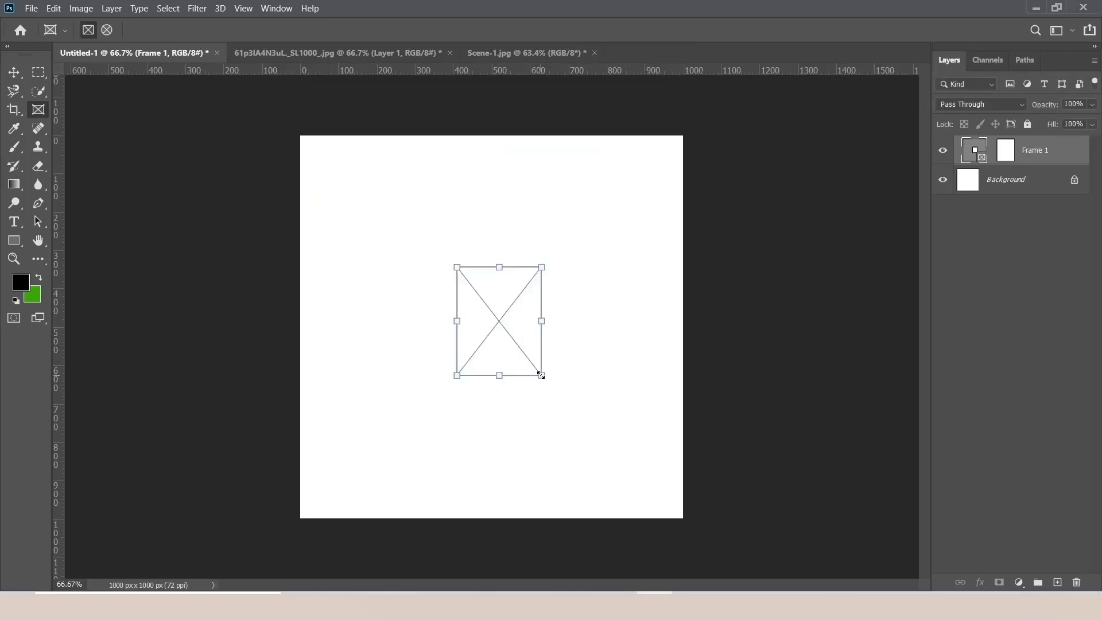
{"action": "key", "text": "alt+Tab"}
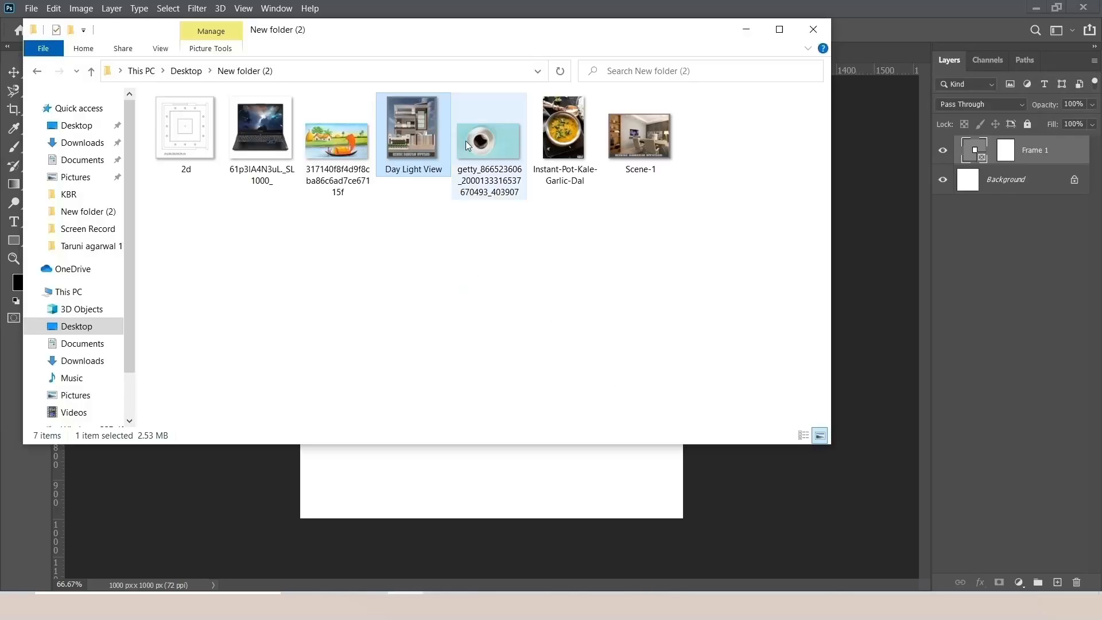
{"action": "left_click_drag", "start_coordinate": [418, 125], "coordinate": [504, 340]}
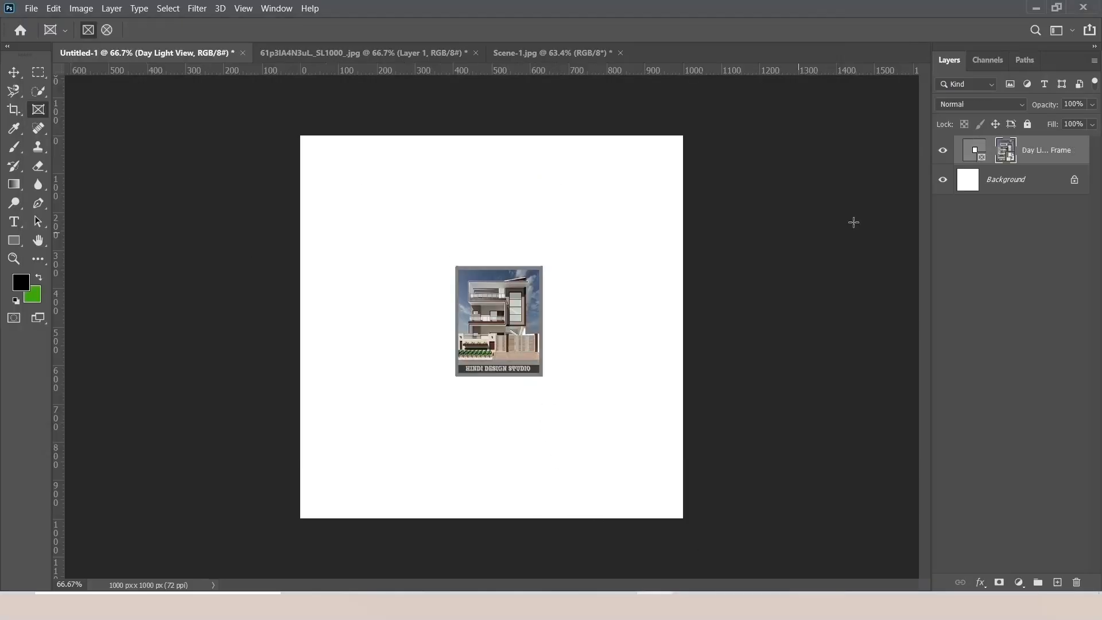
{"action": "left_click", "coordinate": [509, 305]}
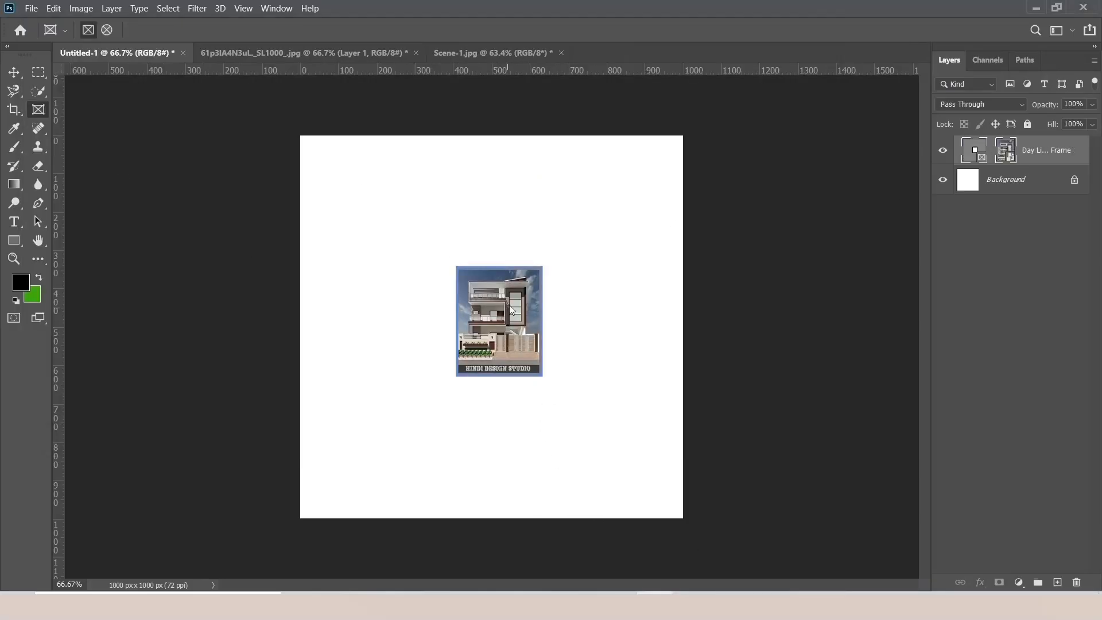
{"action": "mouse_move", "coordinate": [508, 305]}
{"action": "left_mouse_down"}
{"action": "mouse_move", "coordinate": [493, 335]}
{"action": "mouse_move", "coordinate": [500, 316]}
{"action": "mouse_move", "coordinate": [504, 331]}
{"action": "mouse_move", "coordinate": [446, 299]}
{"action": "mouse_move", "coordinate": [462, 248]}
{"action": "mouse_move", "coordinate": [565, 313]}
{"action": "mouse_move", "coordinate": [413, 284]}
{"action": "mouse_move", "coordinate": [501, 253]}
{"action": "mouse_move", "coordinate": [491, 292]}
{"action": "mouse_move", "coordinate": [508, 301]}
{"action": "mouse_move", "coordinate": [503, 310]}
{"action": "left_mouse_up"}
{"action": "left_click", "coordinate": [498, 315]}
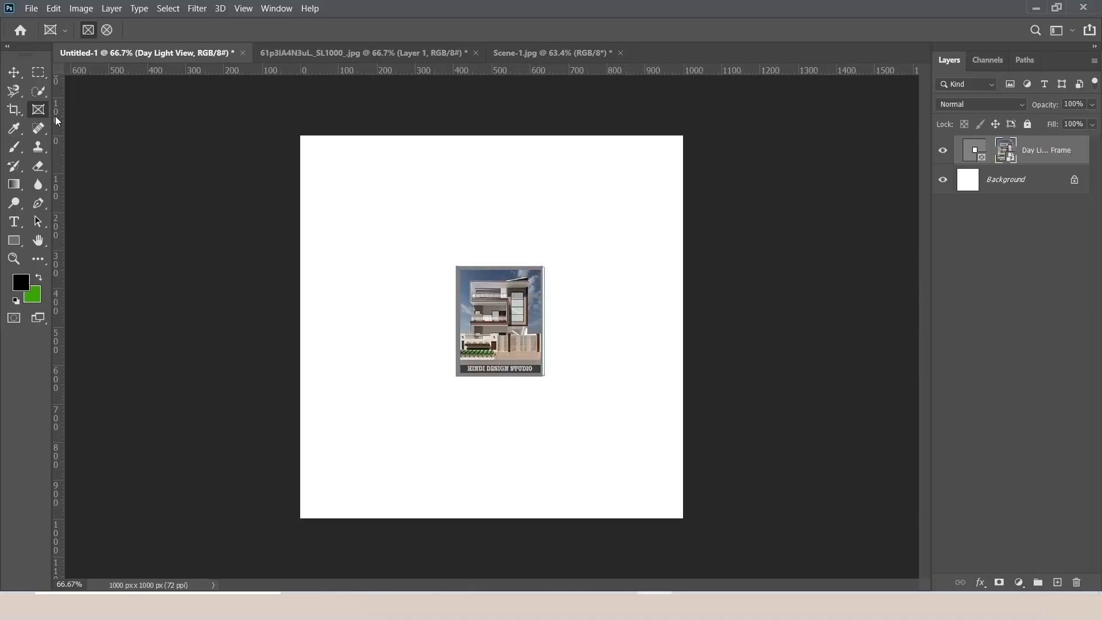
Draw a frame about 265 x 255 px in the canvas's upper-left area, place the village painting in it and shift the picture slightly right and down.
{"action": "left_click_drag", "start_coordinate": [308, 161], "coordinate": [410, 260]}
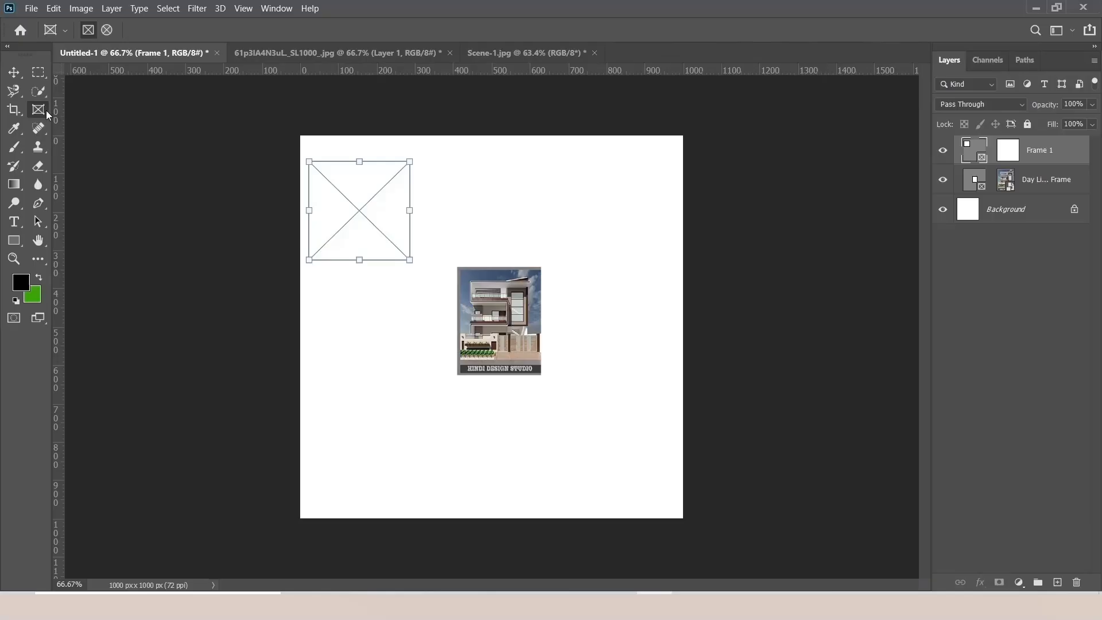
{"action": "left_click_drag", "start_coordinate": [437, 161], "coordinate": [559, 244]}
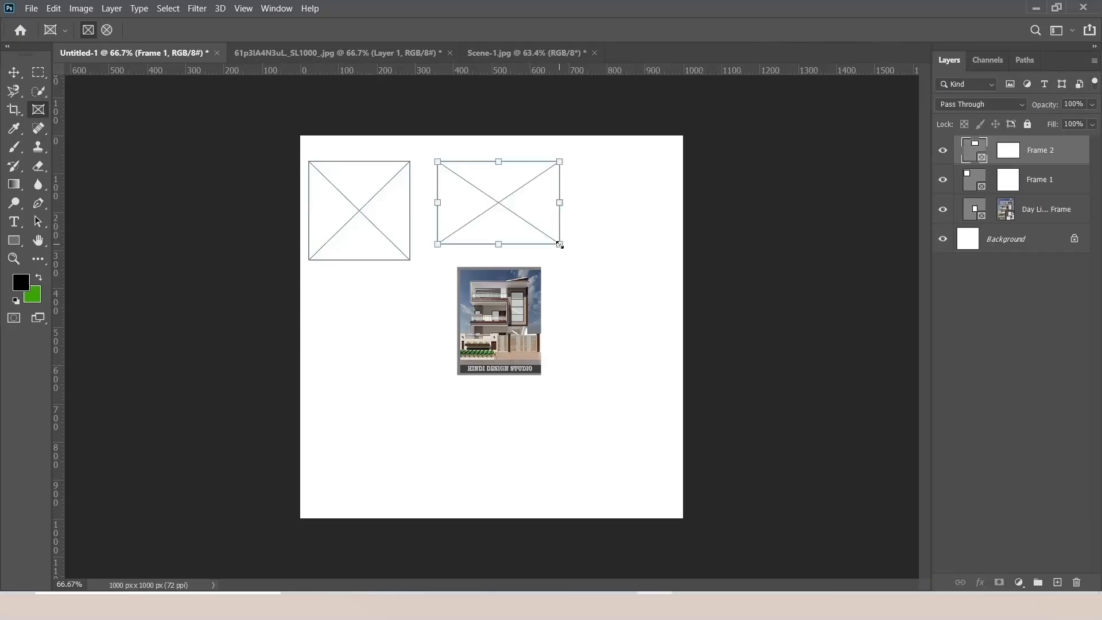
{"action": "key", "text": "ctrl+z"}
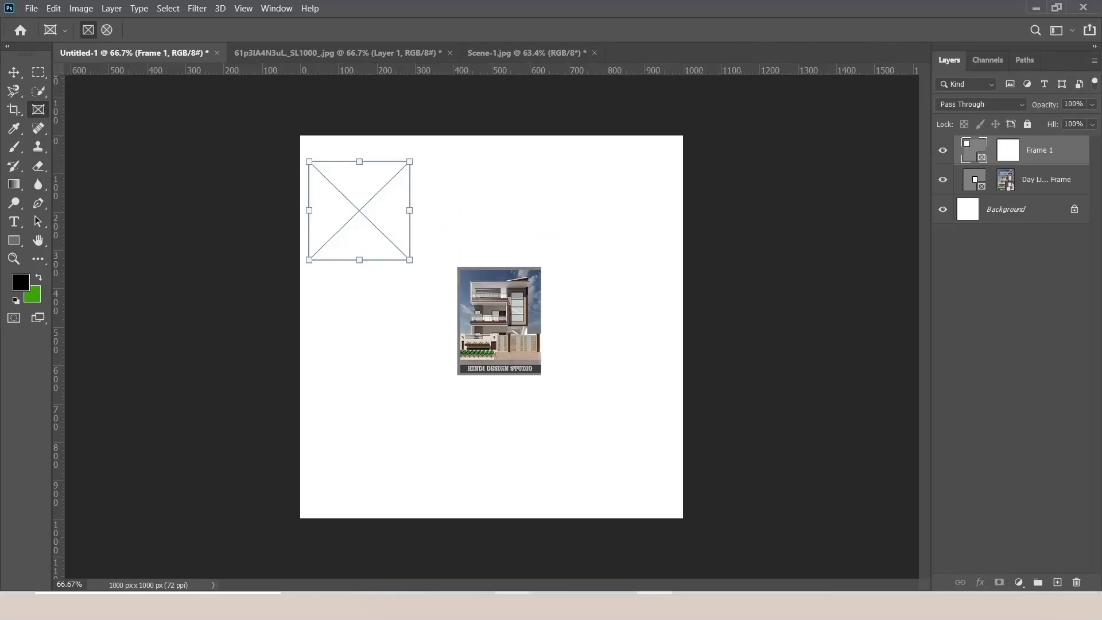
{"action": "left_click", "coordinate": [441, 607]}
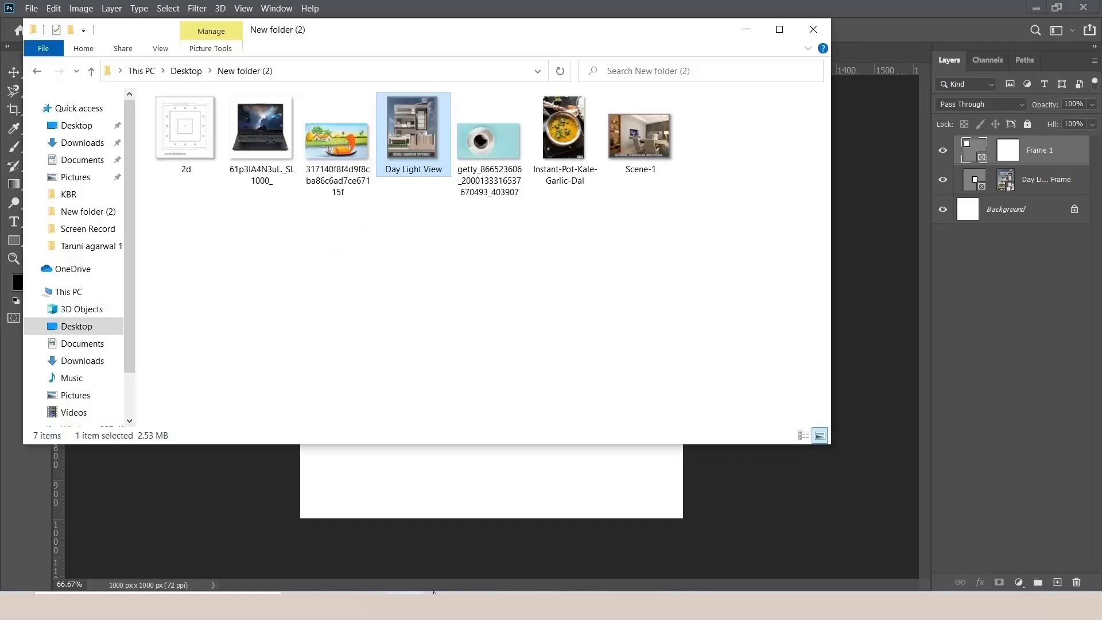
{"action": "left_click", "coordinate": [344, 136]}
{"action": "left_click_drag", "start_coordinate": [344, 136], "coordinate": [358, 221]}
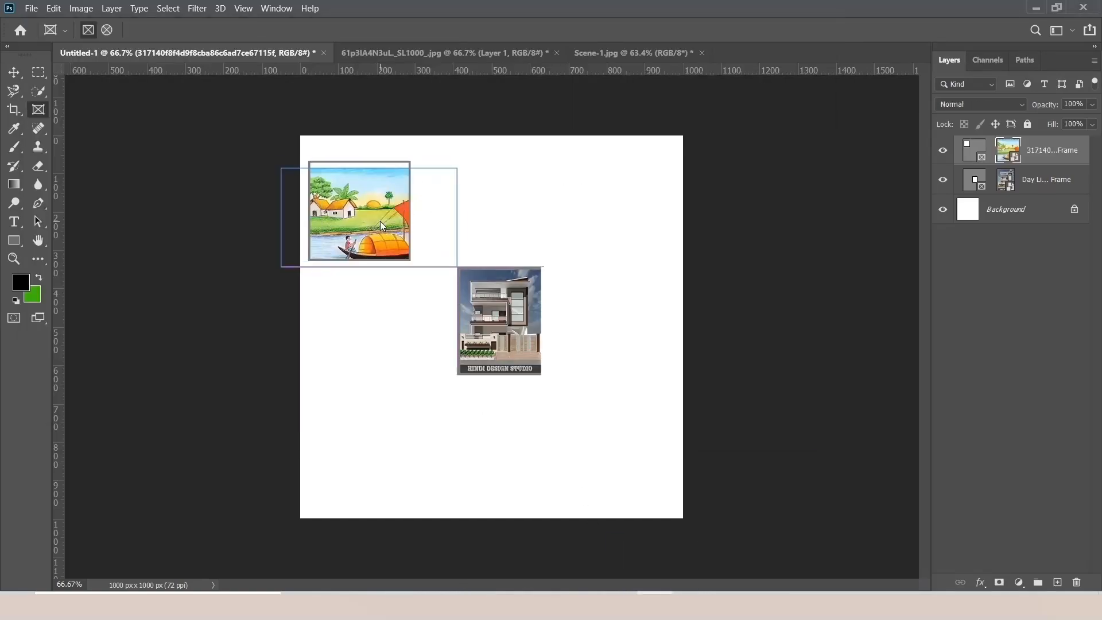
Draw a frame about 290 x 235 px above and right of the house picture and place the Scene-1 image in it.
{"action": "left_click_drag", "start_coordinate": [492, 162], "coordinate": [602, 251]}
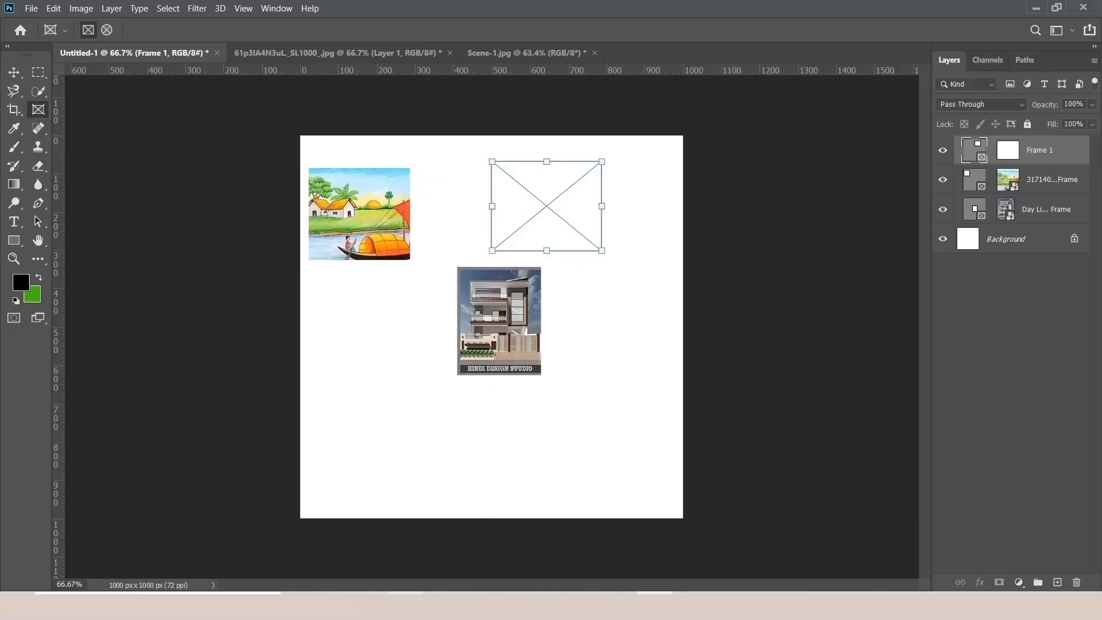
{"action": "left_click", "coordinate": [405, 602]}
{"action": "left_click", "coordinate": [646, 166]}
{"action": "left_click_drag", "start_coordinate": [649, 173], "coordinate": [548, 216]}
Draw a rectangle shape about 254 x 374 px below the painting with the Rectangle Tool.
{"action": "left_click", "coordinate": [38, 72]}
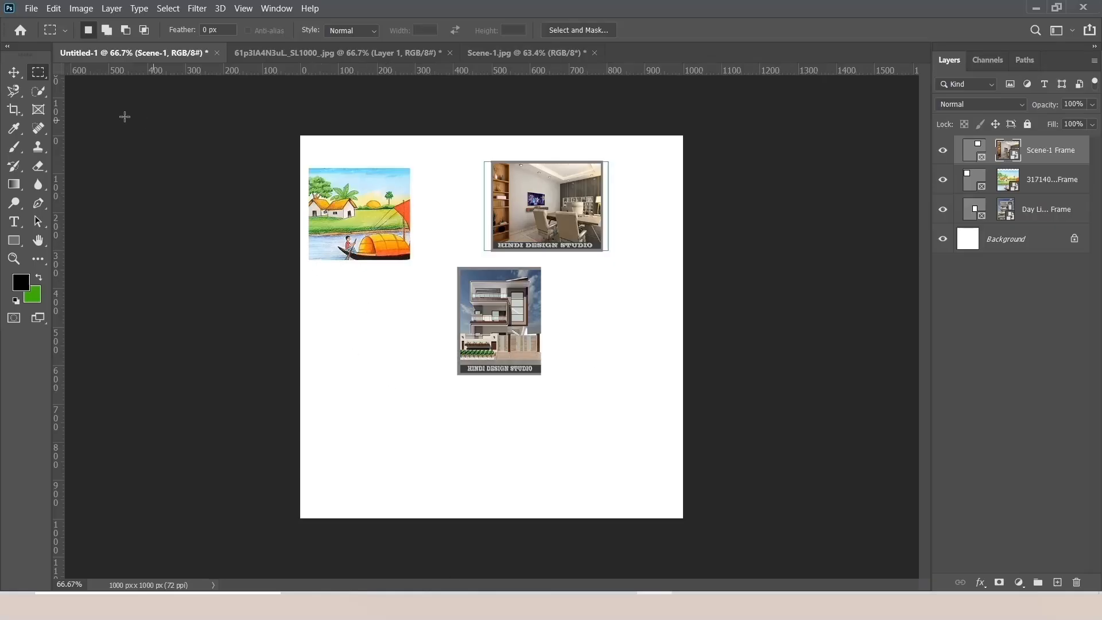
{"action": "left_click", "coordinate": [36, 112]}
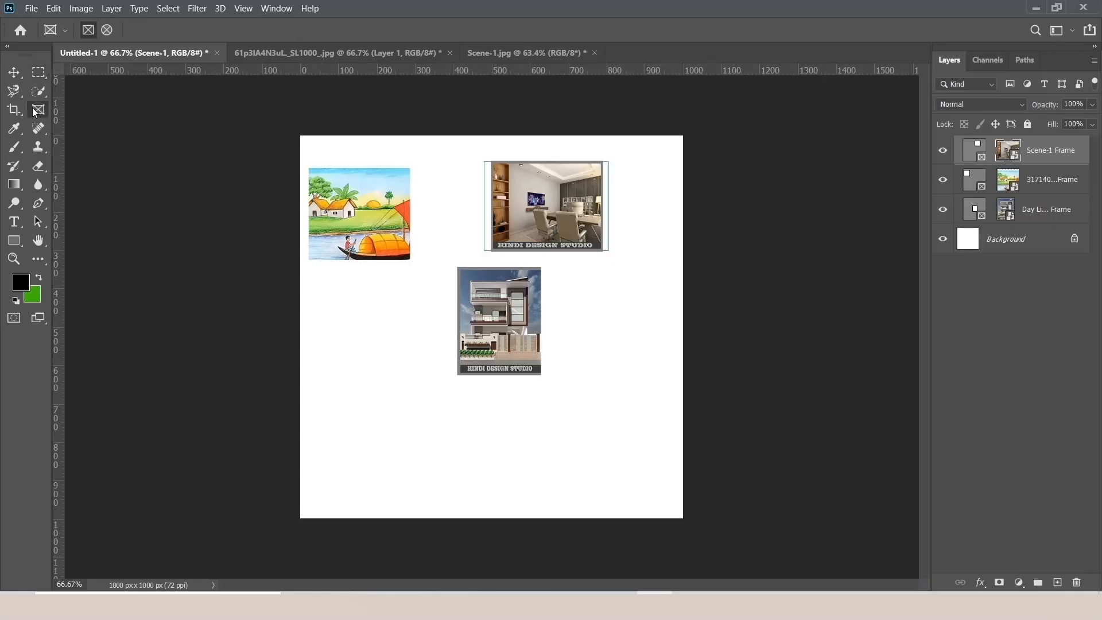
{"action": "left_click", "coordinate": [14, 239]}
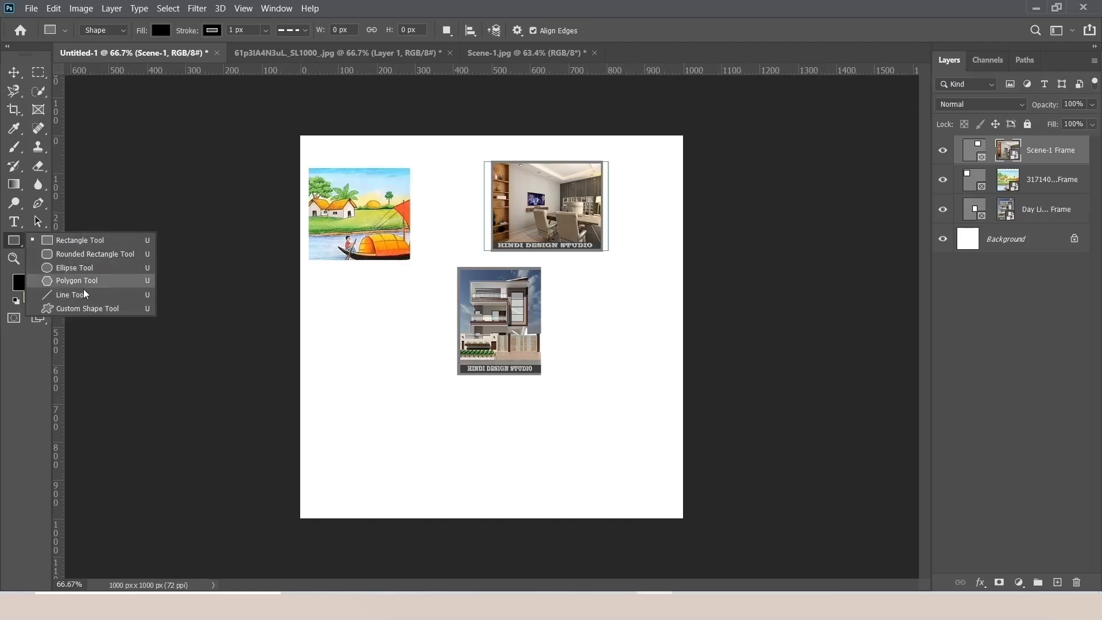
{"action": "left_click", "coordinate": [85, 242]}
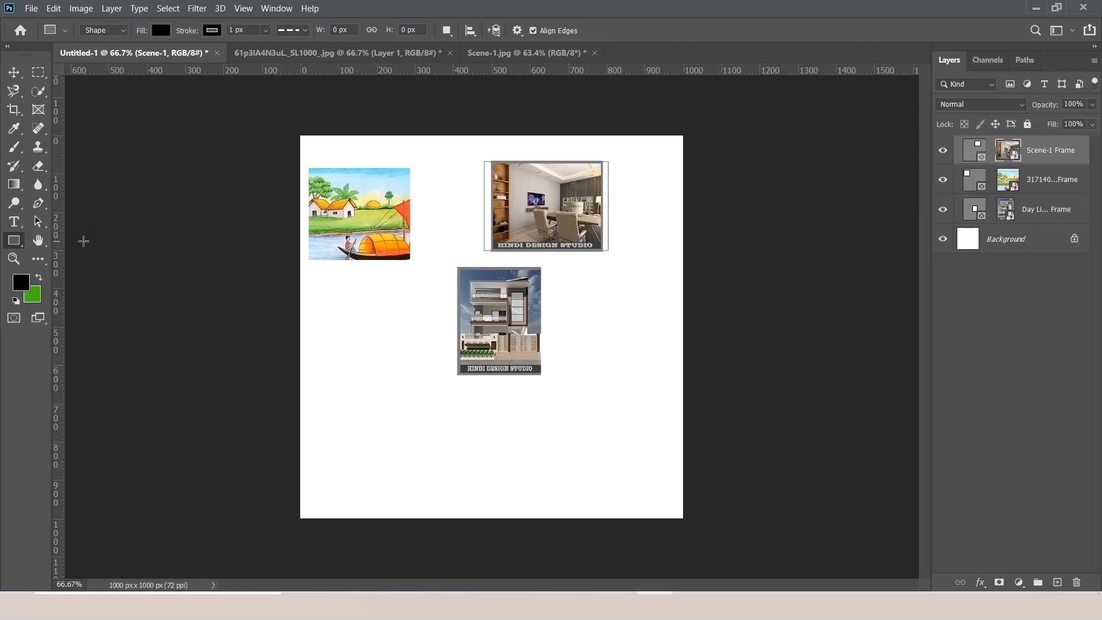
{"action": "left_click_drag", "start_coordinate": [334, 311], "coordinate": [432, 455]}
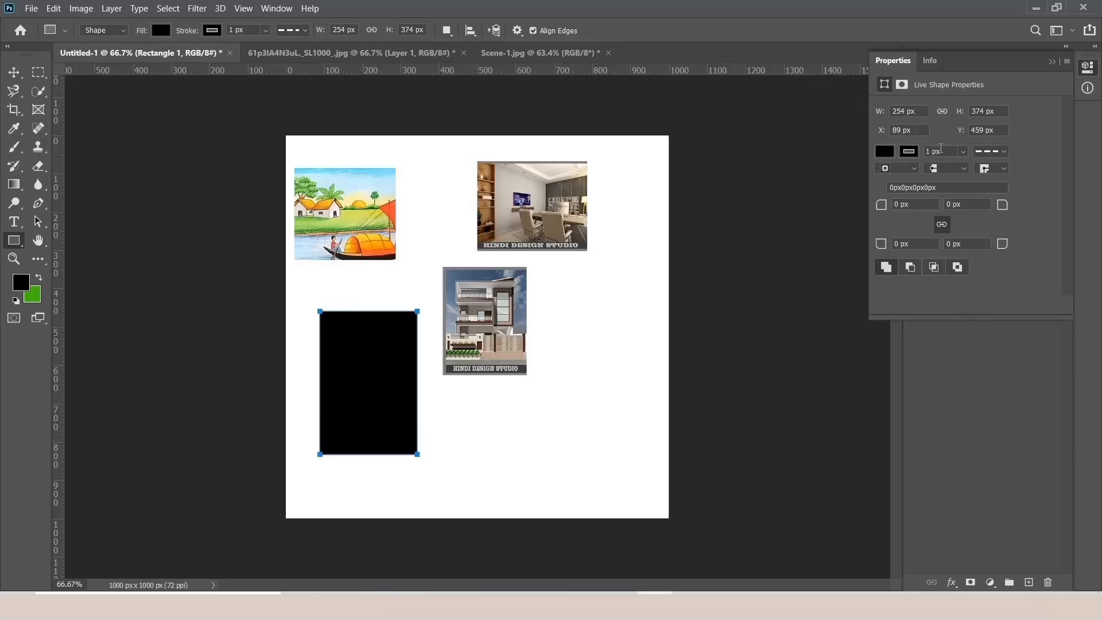
Try the rectangle with no fill and a solid stroke, and bring back its black fill and dashed stroke.
{"action": "left_click", "coordinate": [884, 152]}
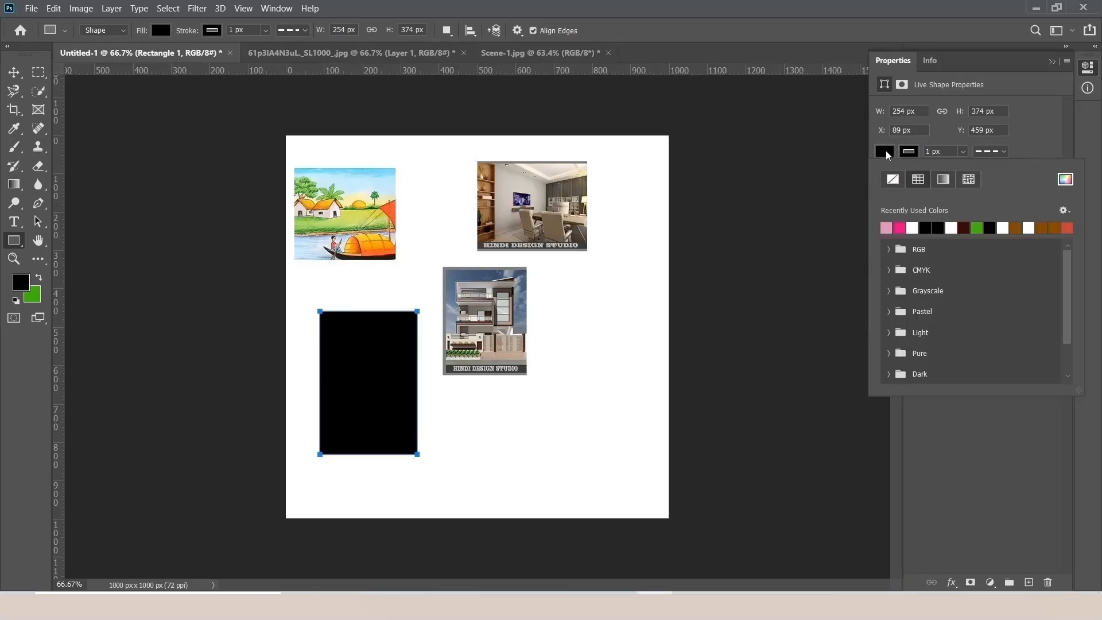
{"action": "left_click", "coordinate": [893, 179]}
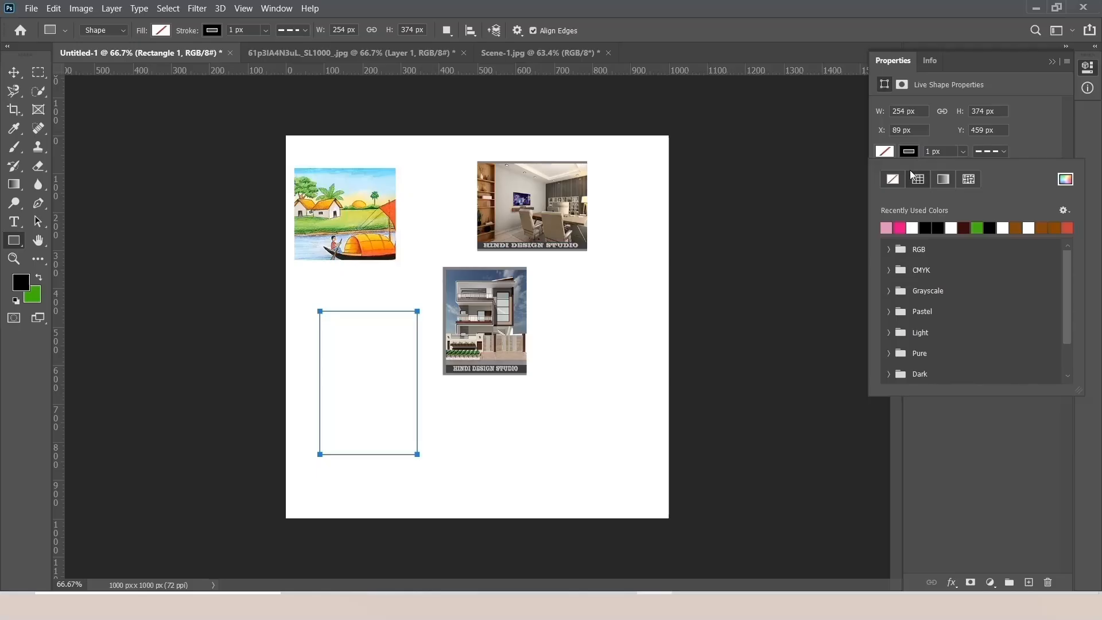
{"action": "left_click", "coordinate": [38, 72]}
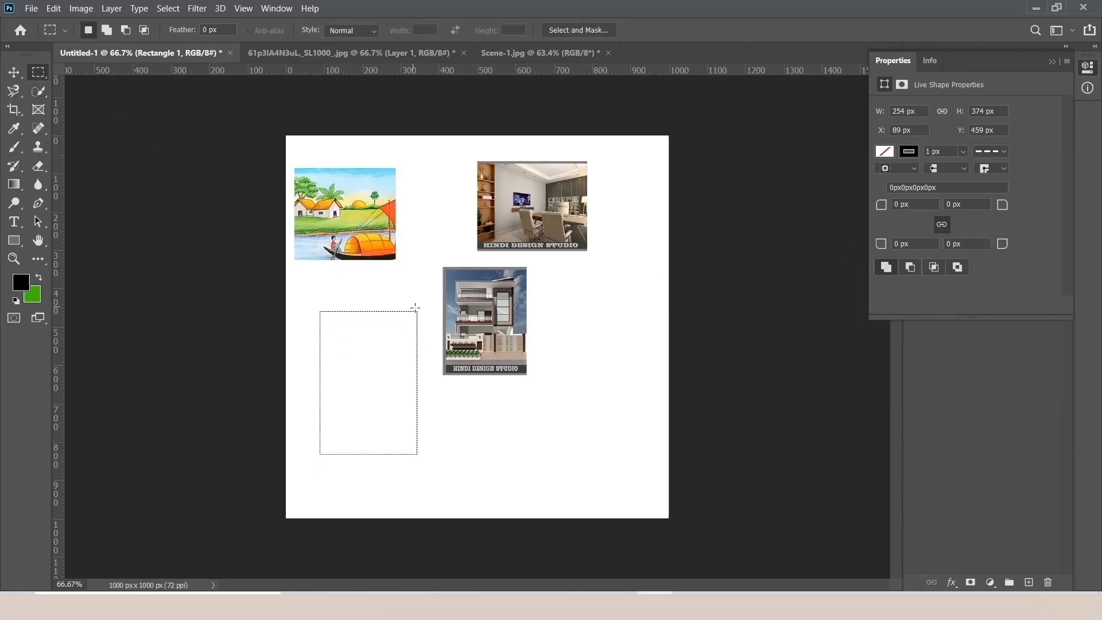
{"action": "left_click", "coordinate": [988, 151]}
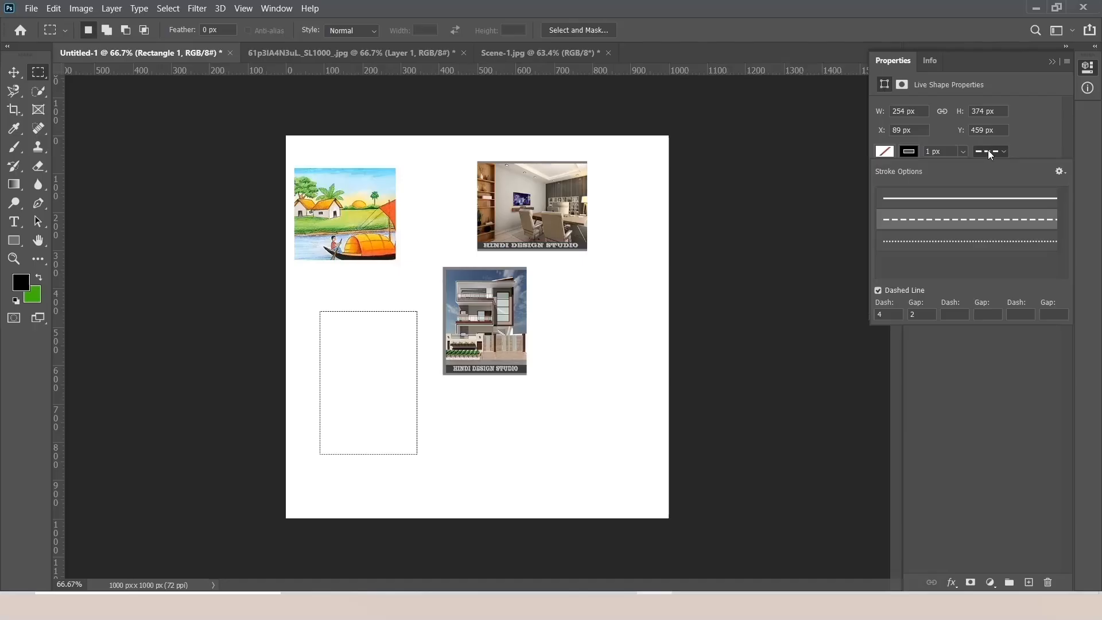
{"action": "left_click", "coordinate": [950, 200]}
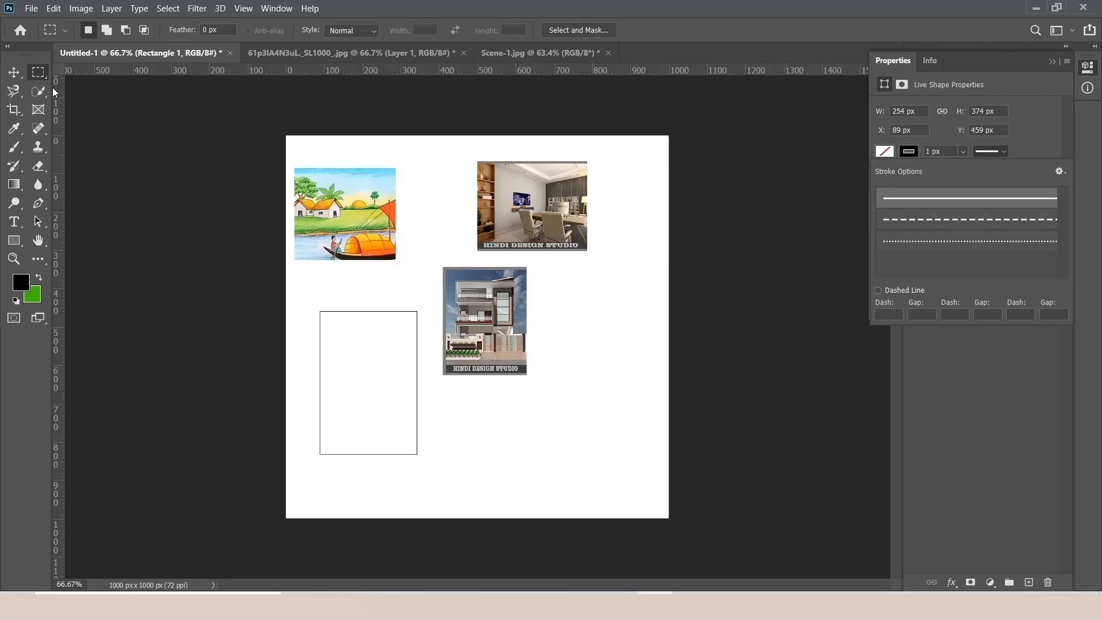
{"action": "left_click", "coordinate": [78, 131]}
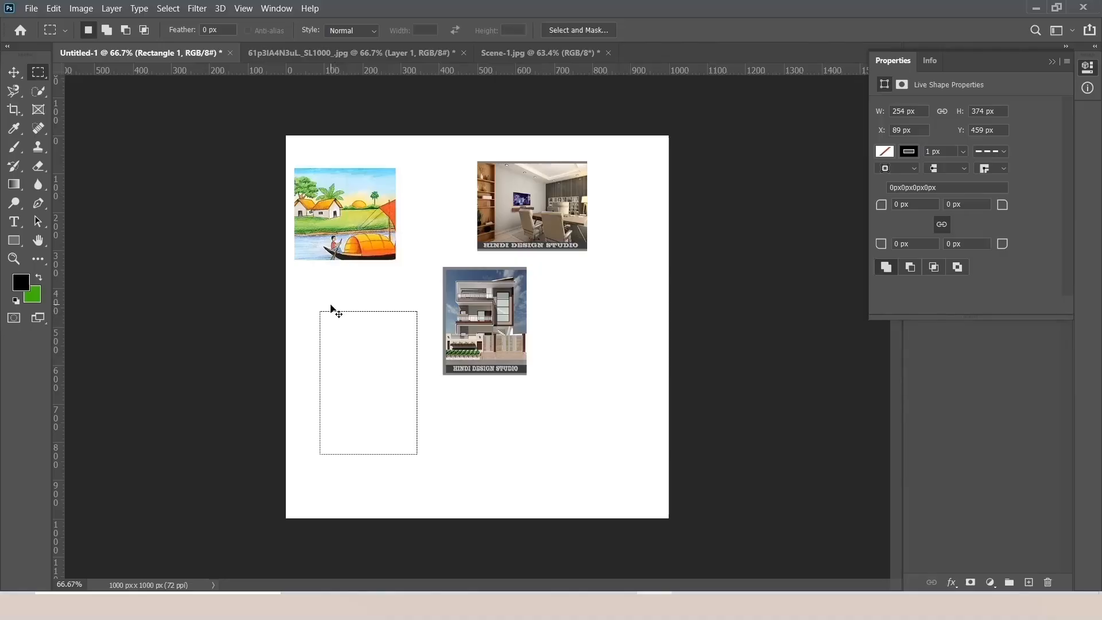
{"action": "key", "text": "alt+BackSpace"}
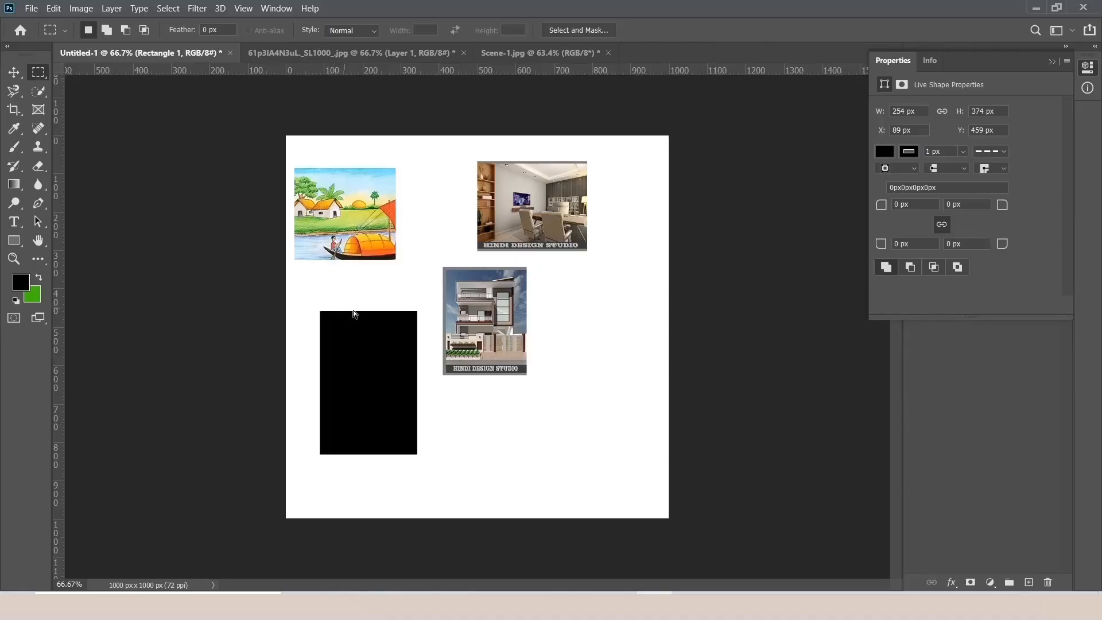
Convert the Rectangle 1 layer to a 254 x 374 px frame, and undo both the conversion and the rectangle.
{"action": "left_click", "coordinate": [1046, 61]}
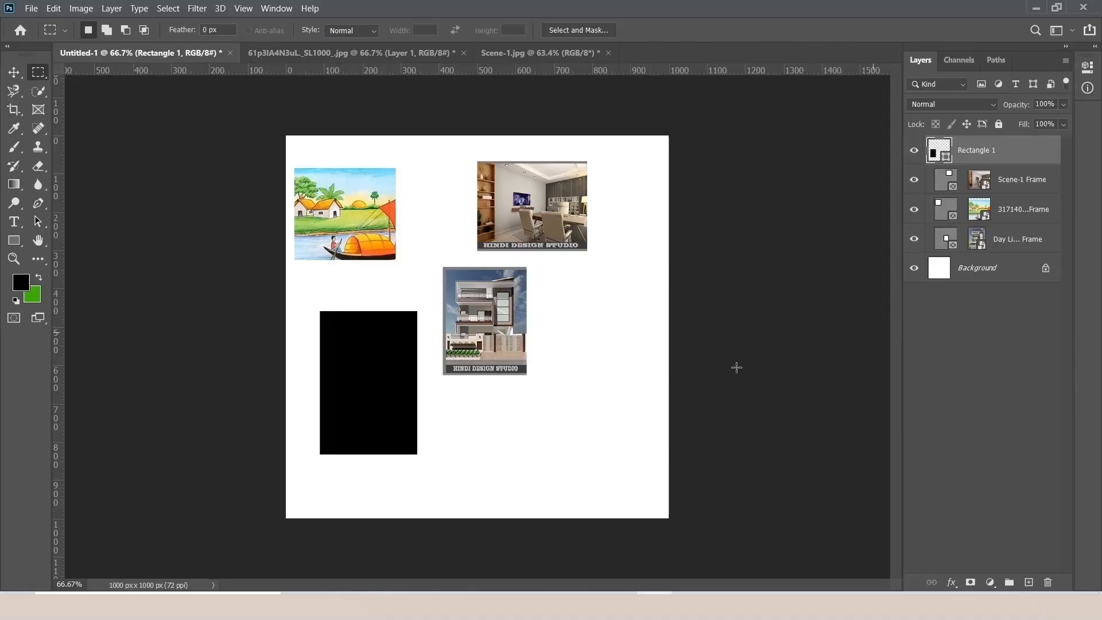
{"action": "right_click", "coordinate": [975, 152]}
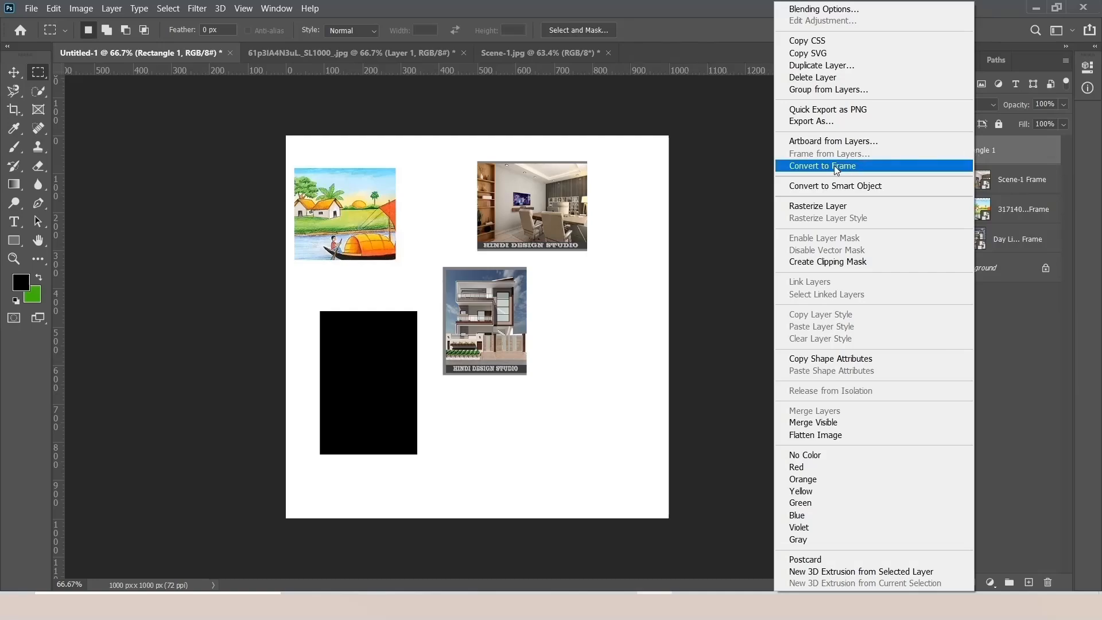
{"action": "left_click", "coordinate": [816, 167]}
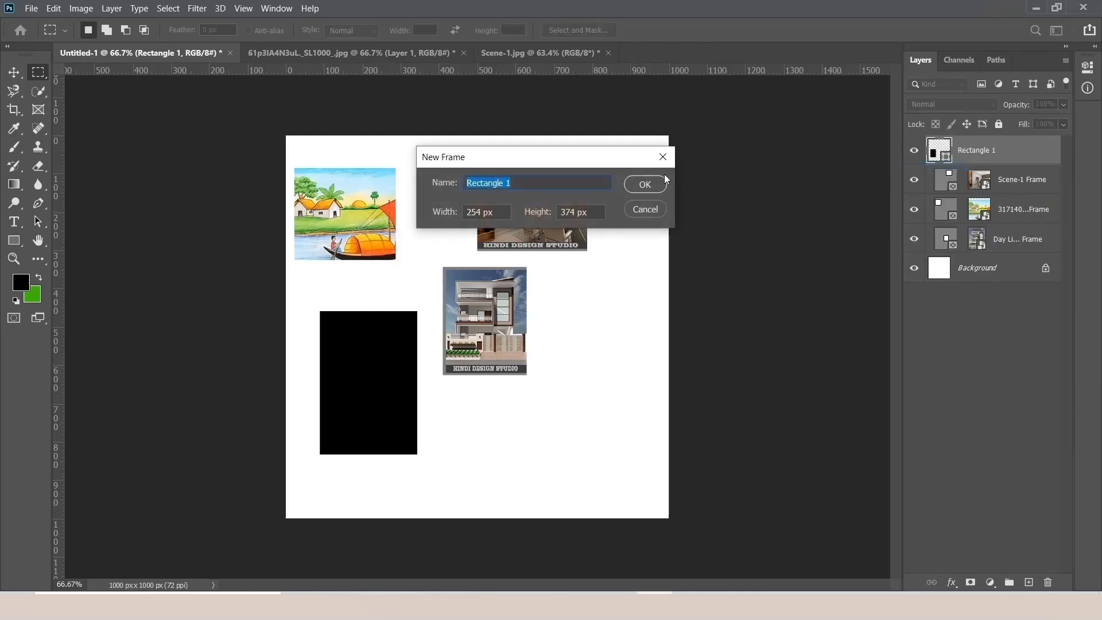
{"action": "left_click", "coordinate": [645, 184]}
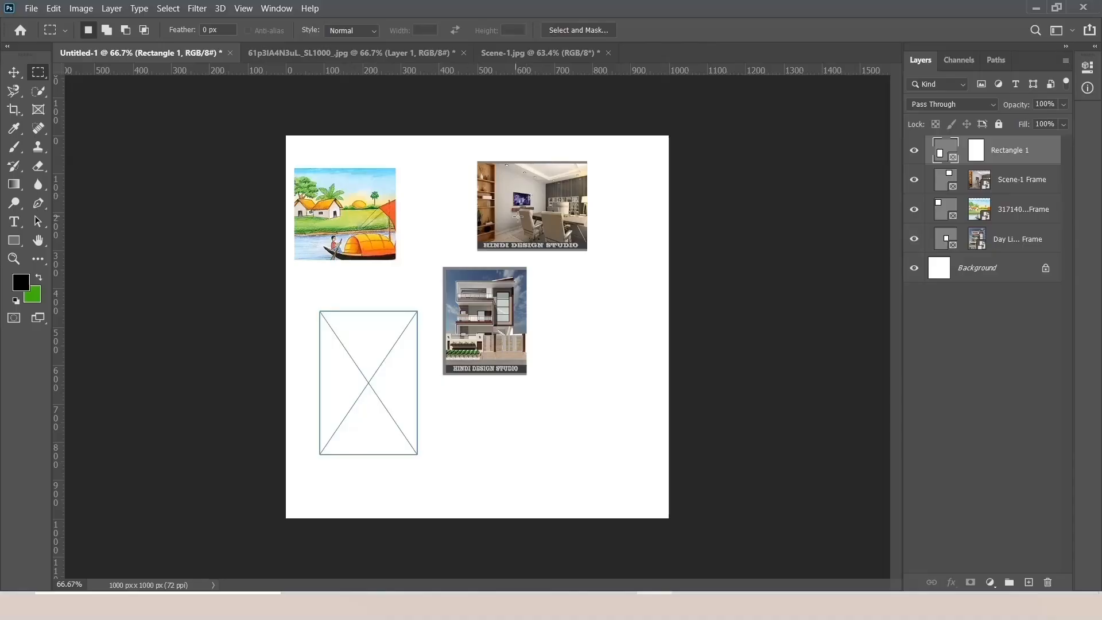
{"action": "key", "text": "ctrl+z"}
{"action": "key", "text": "ctrl+z"}
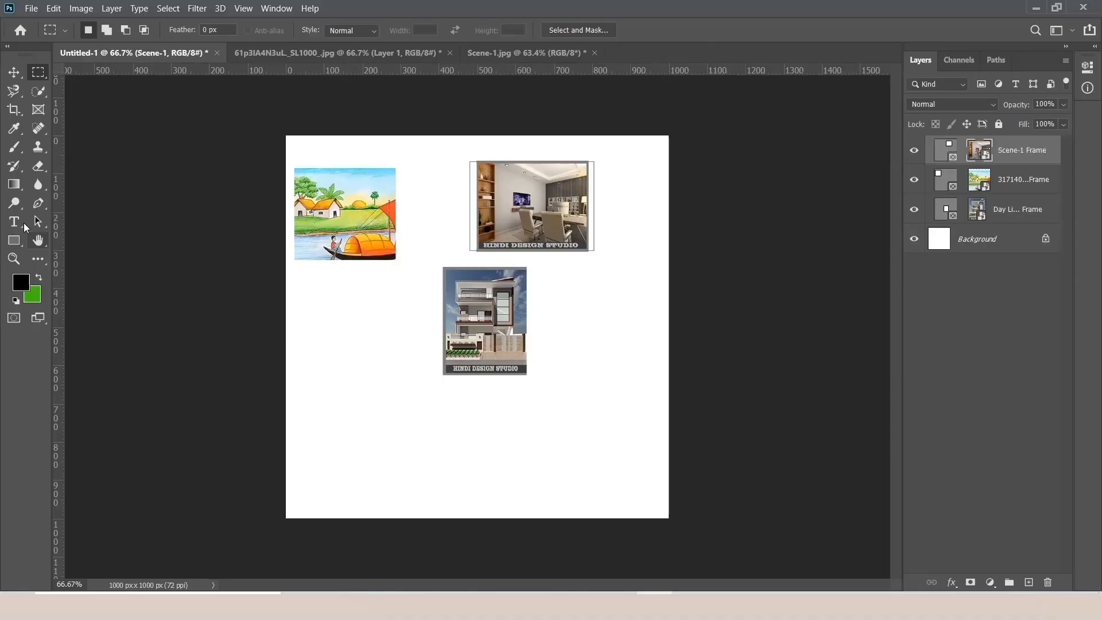
Draw a five-sided polygon about 374 x 358 px below the painting and convert it to a 375 x 359 px frame.
{"action": "left_click", "coordinate": [19, 241]}
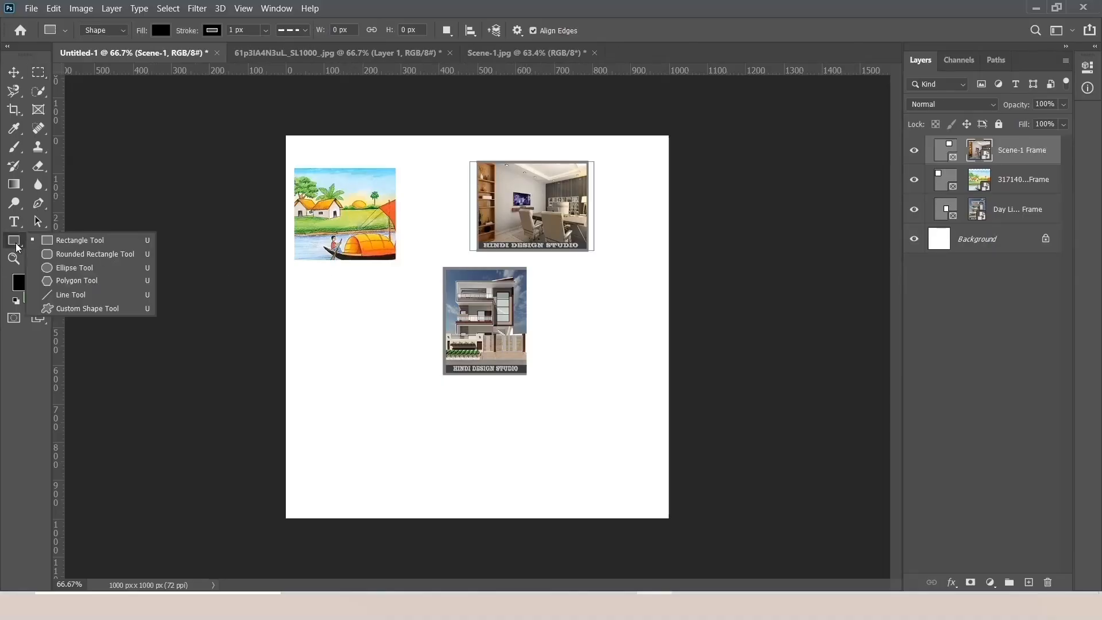
{"action": "left_click", "coordinate": [78, 281]}
{"action": "left_click_drag", "start_coordinate": [367, 419], "coordinate": [372, 345]}
{"action": "right_click", "coordinate": [966, 160]}
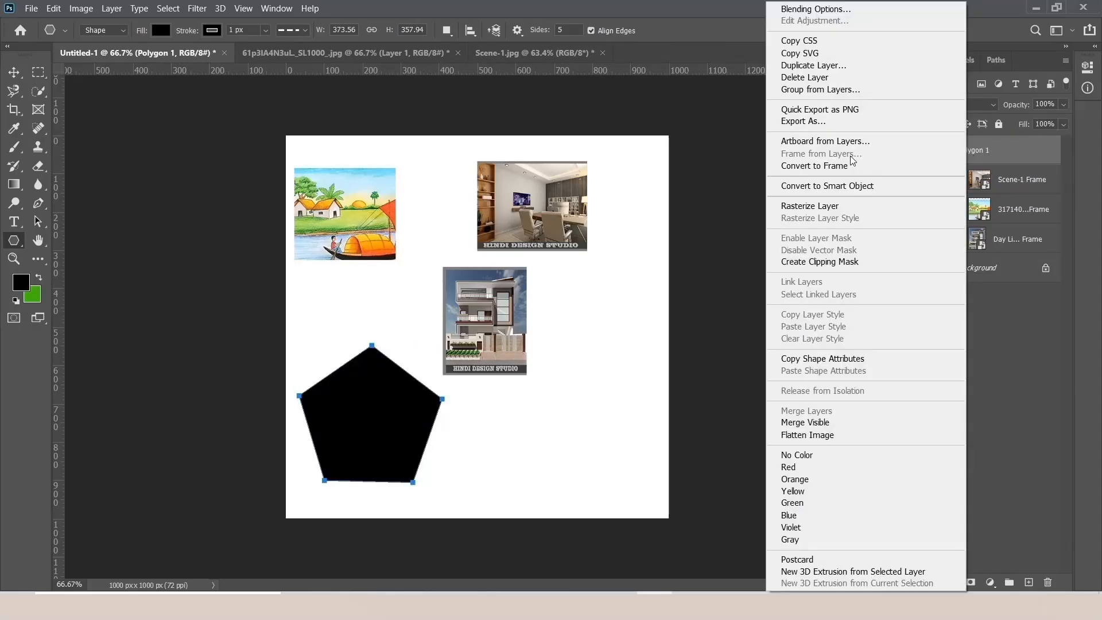
{"action": "left_click", "coordinate": [834, 168]}
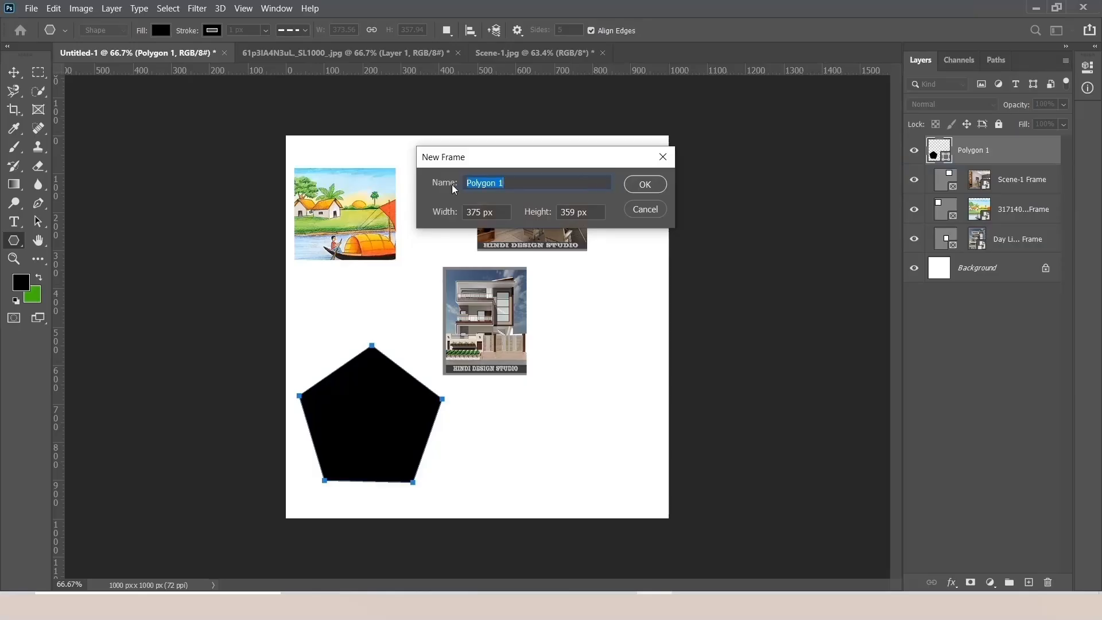
{"action": "left_click", "coordinate": [644, 184]}
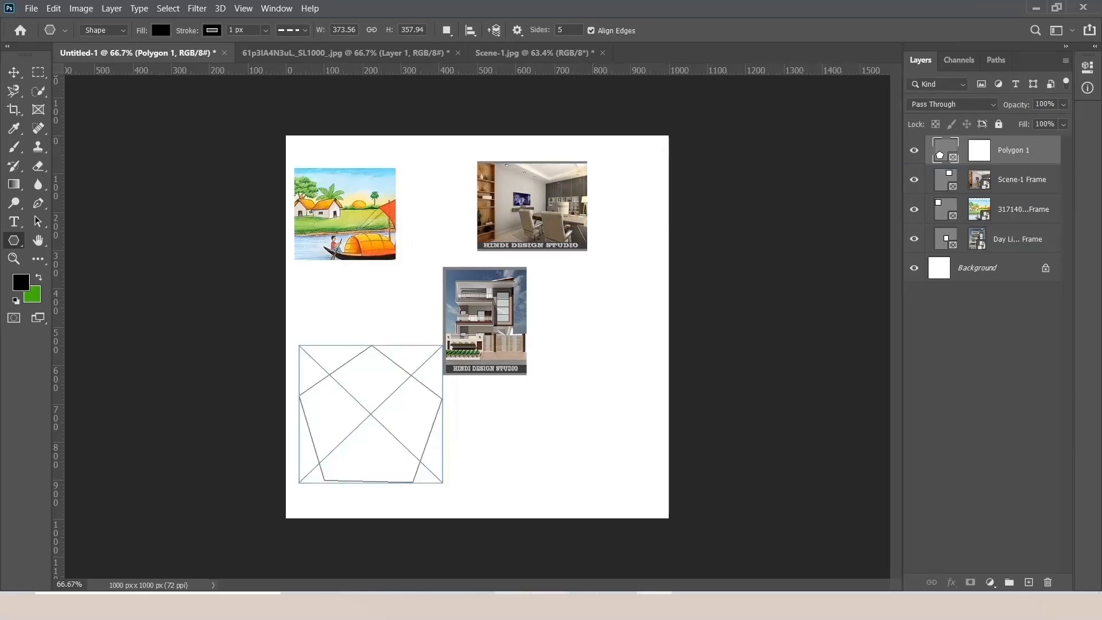
Place the village-and-boat painting from the New folder (2) folder in the pentagon frame.
{"action": "key", "text": "alt+Tab"}
{"action": "left_click_drag", "start_coordinate": [333, 127], "coordinate": [385, 442]}
{"action": "left_click", "coordinate": [38, 72]}
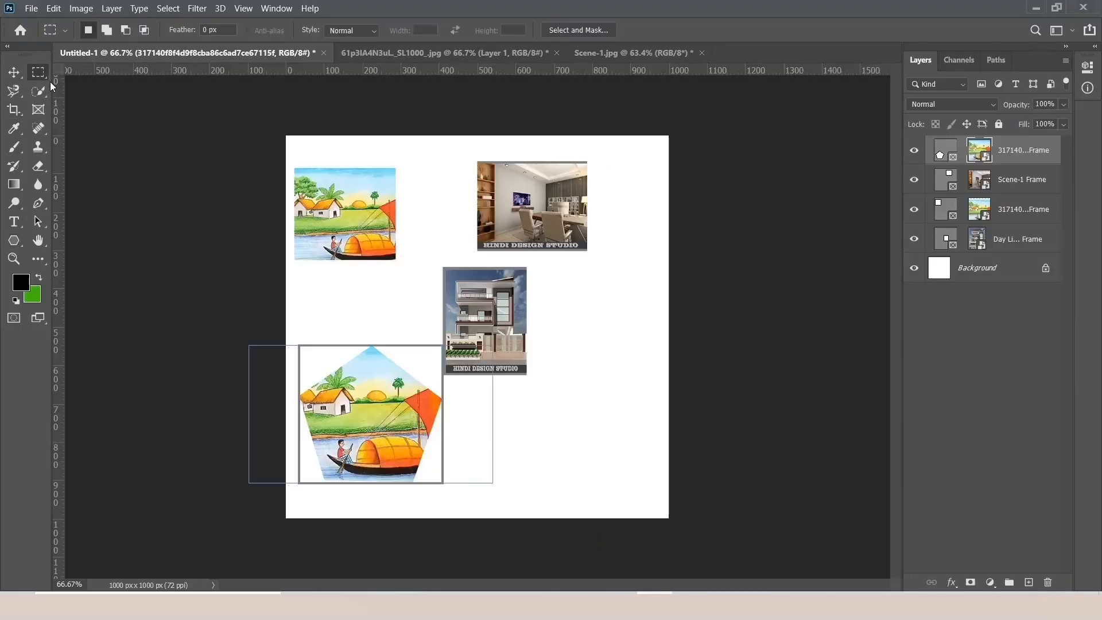
Adjust the painting inside the pentagon frame and move the frame to about X 21 px, Y 552 px.
{"action": "key", "text": "v"}
{"action": "left_click_drag", "start_coordinate": [405, 425], "coordinate": [383, 388]}
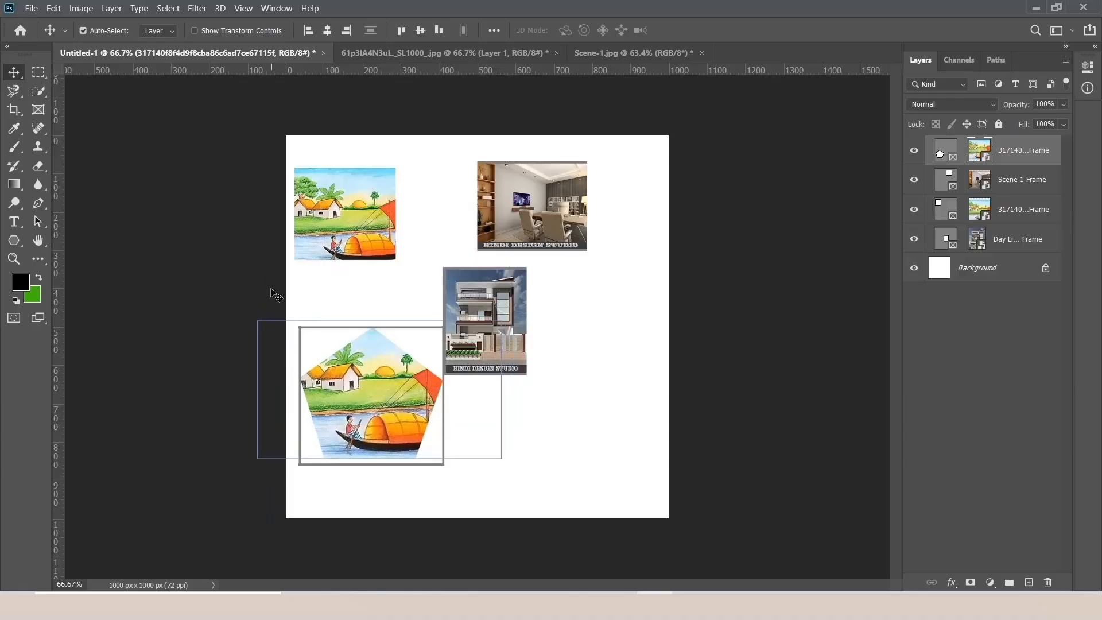
{"action": "left_click", "coordinate": [838, 313]}
{"action": "left_click", "coordinate": [384, 389]}
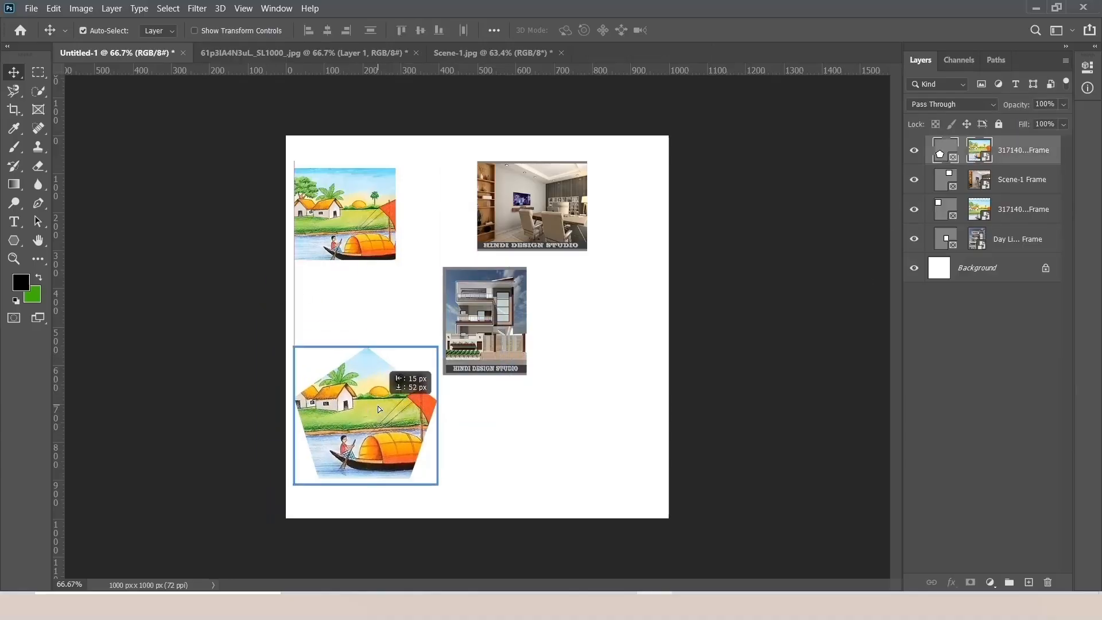
{"action": "left_click", "coordinate": [38, 72]}
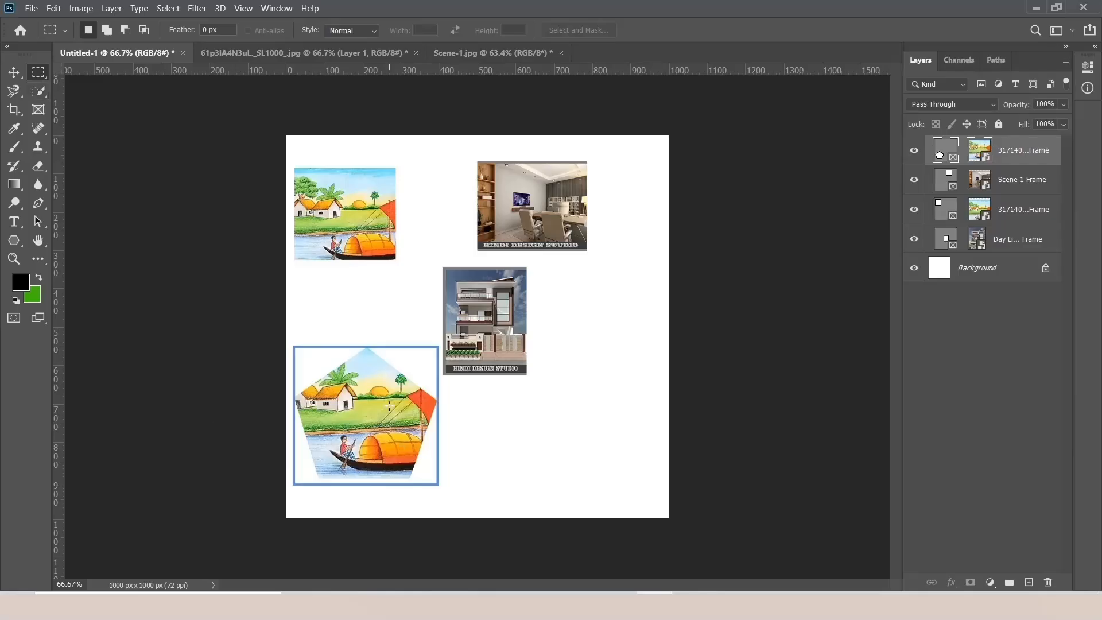
Draw an ellipse about 172 x 328 px below and right of the house picture and convert it to a frame.
{"action": "left_click", "coordinate": [14, 241]}
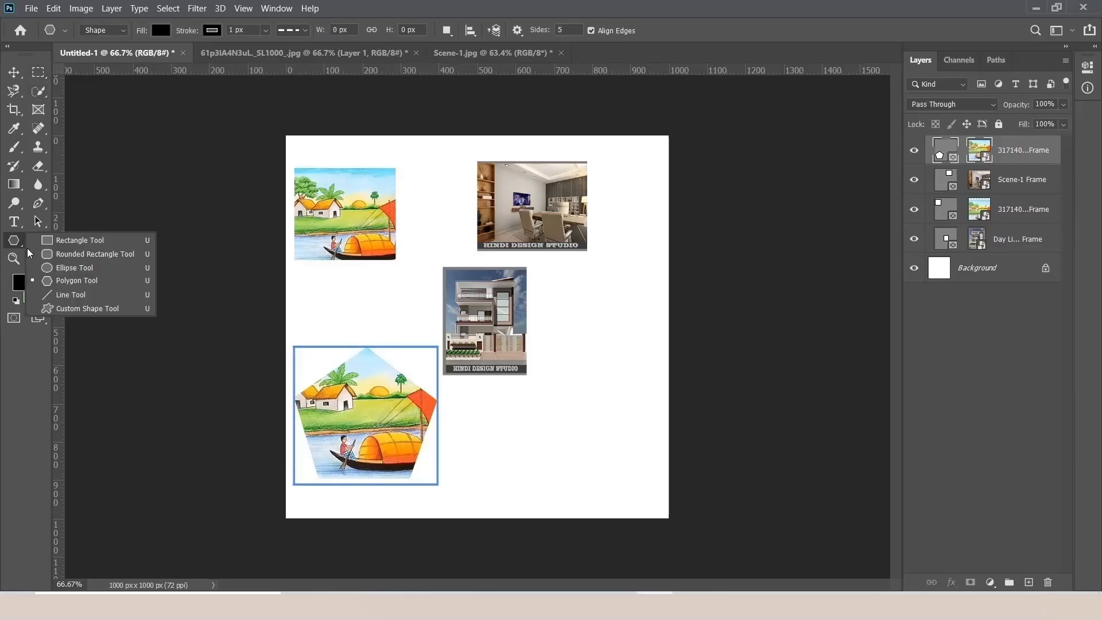
{"action": "left_click", "coordinate": [74, 267]}
{"action": "left_click_drag", "start_coordinate": [598, 452], "coordinate": [535, 326]}
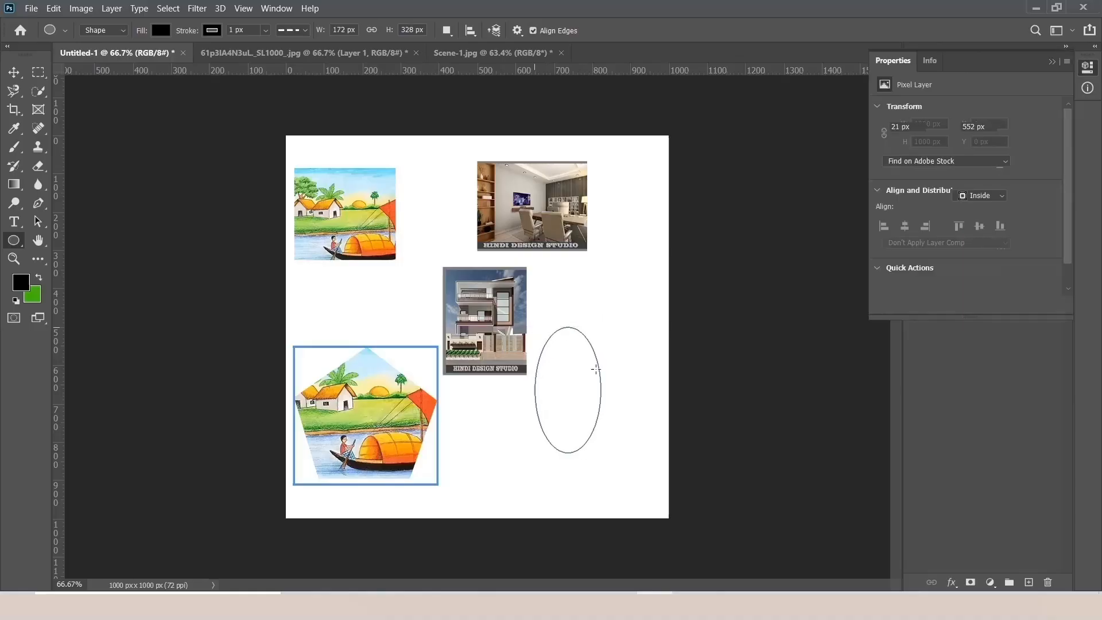
{"action": "left_click", "coordinate": [1052, 61]}
{"action": "right_click", "coordinate": [970, 150]}
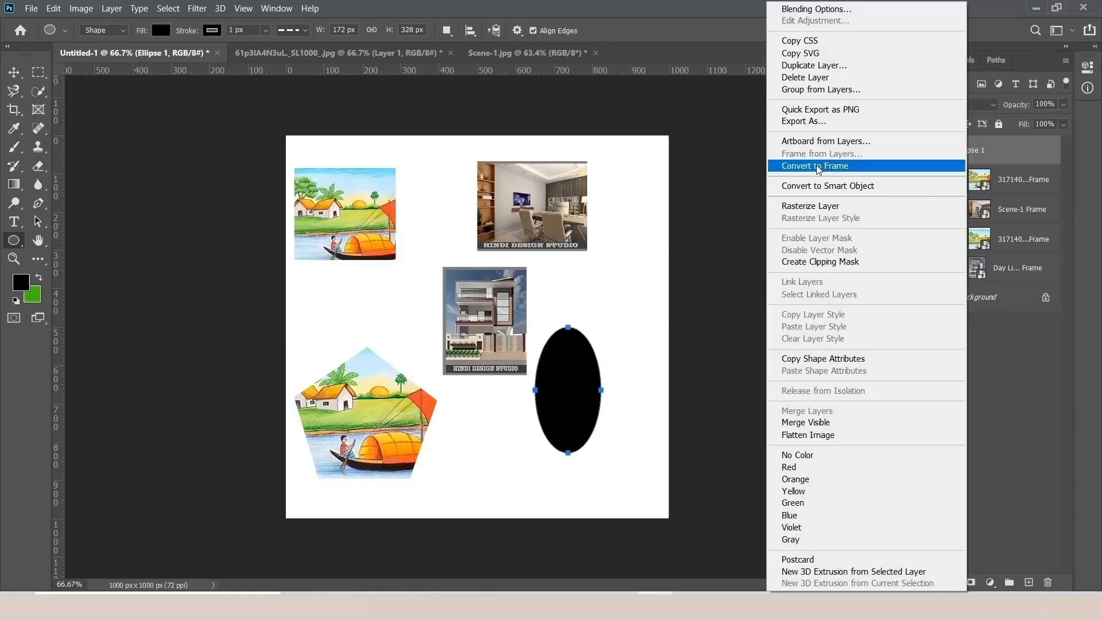
{"action": "left_click", "coordinate": [854, 167]}
{"action": "left_click", "coordinate": [638, 179]}
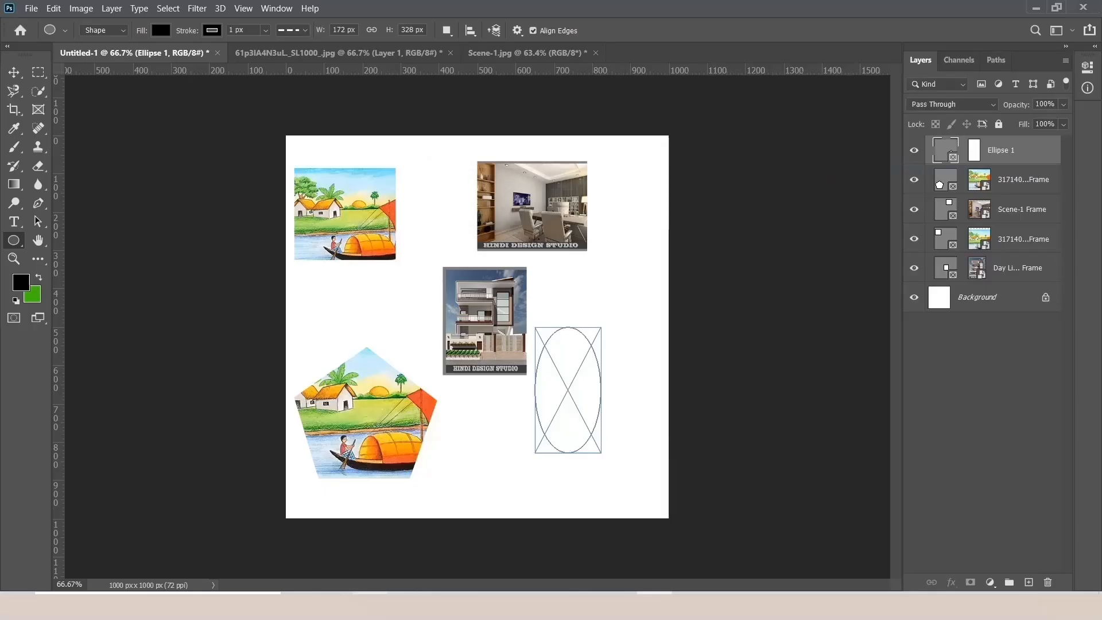
Place the Scene-1 image in the ellipse frame, shift it slightly up and right inside, and select the Background layer.
{"action": "key", "text": "alt+Tab"}
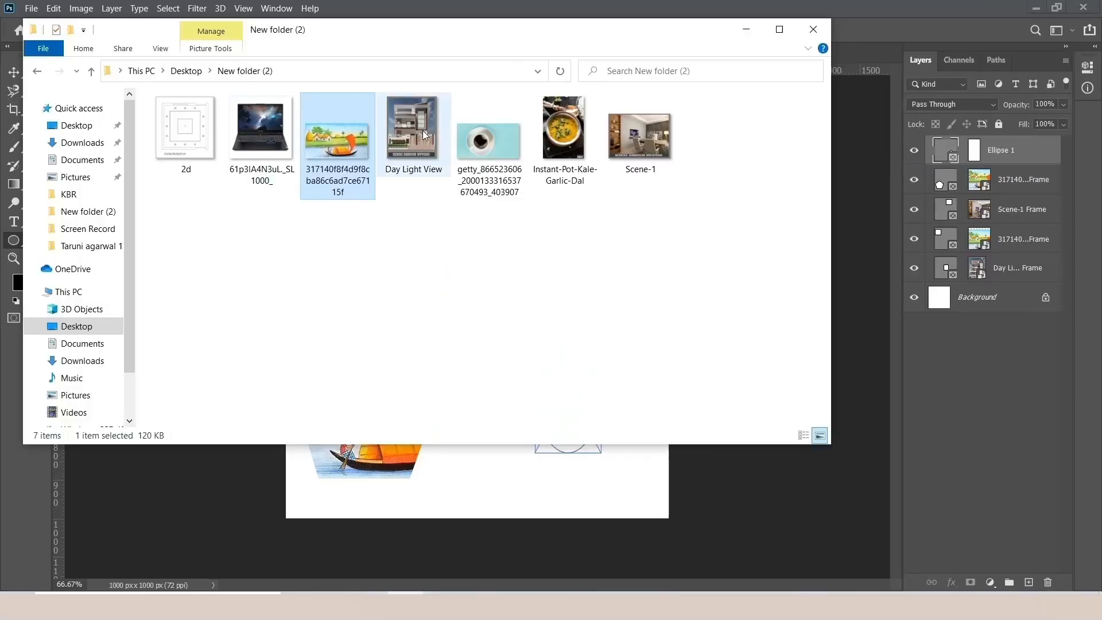
{"action": "left_click", "coordinate": [647, 133]}
{"action": "left_click_drag", "start_coordinate": [646, 129], "coordinate": [571, 402]}
{"action": "key", "text": "v"}
{"action": "left_click_drag", "start_coordinate": [561, 359], "coordinate": [583, 352]}
{"action": "left_click", "coordinate": [37, 72]}
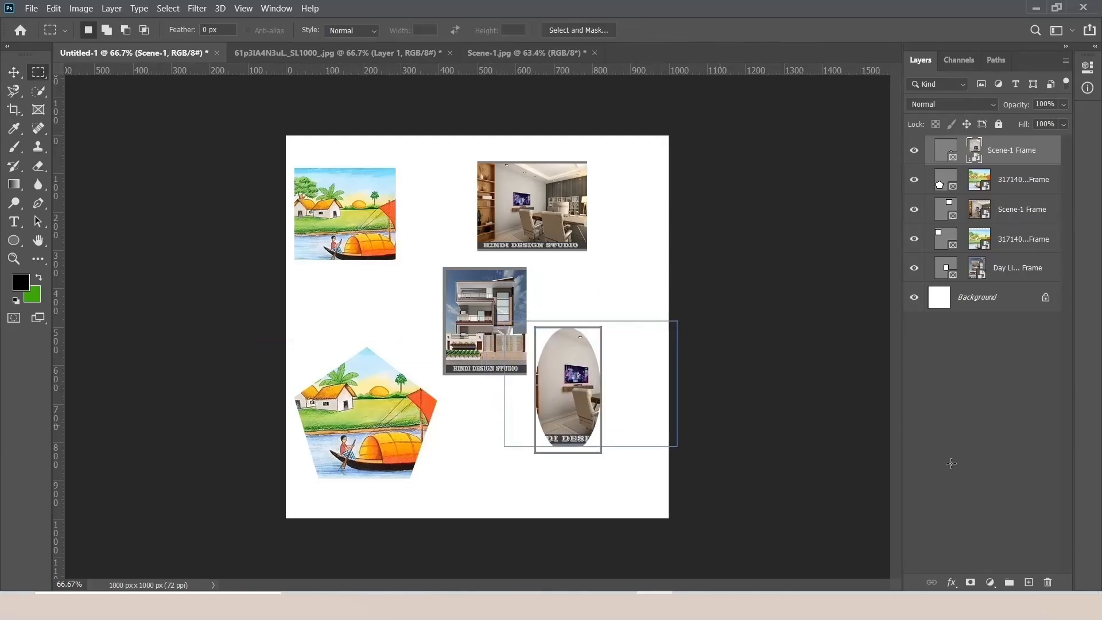
{"action": "key", "text": "alt+comma"}
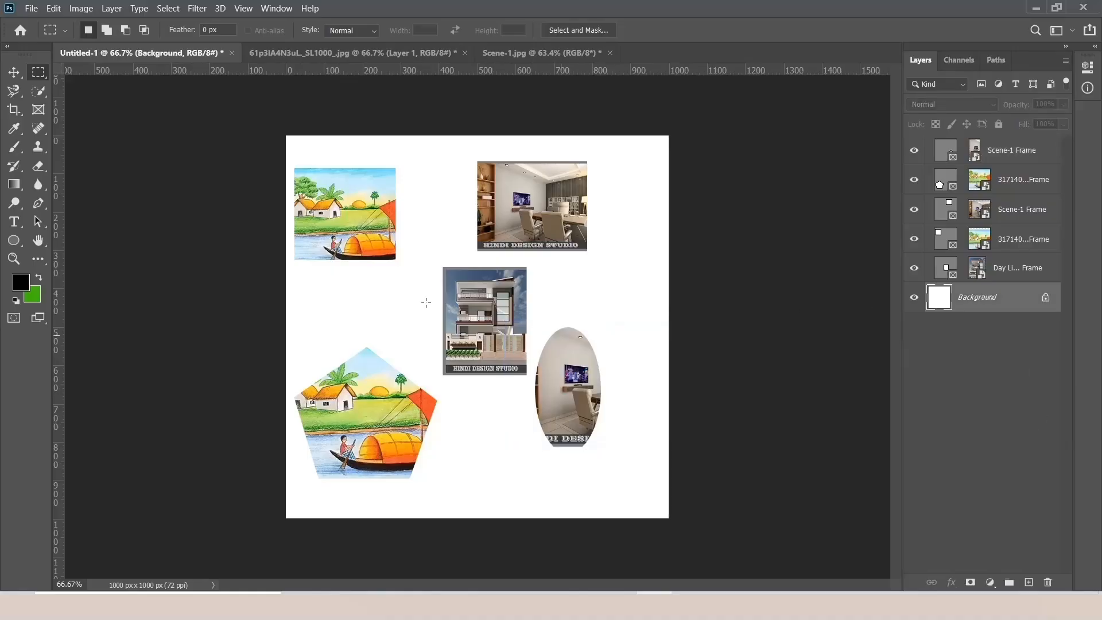
Examine the tool variants grouped with the Marquee, Lasso, Quick Selection and Crop tools, and return to the Rectangular Marquee Tool.
{"action": "left_click", "coordinate": [15, 71]}
{"action": "right_click", "coordinate": [16, 72]}
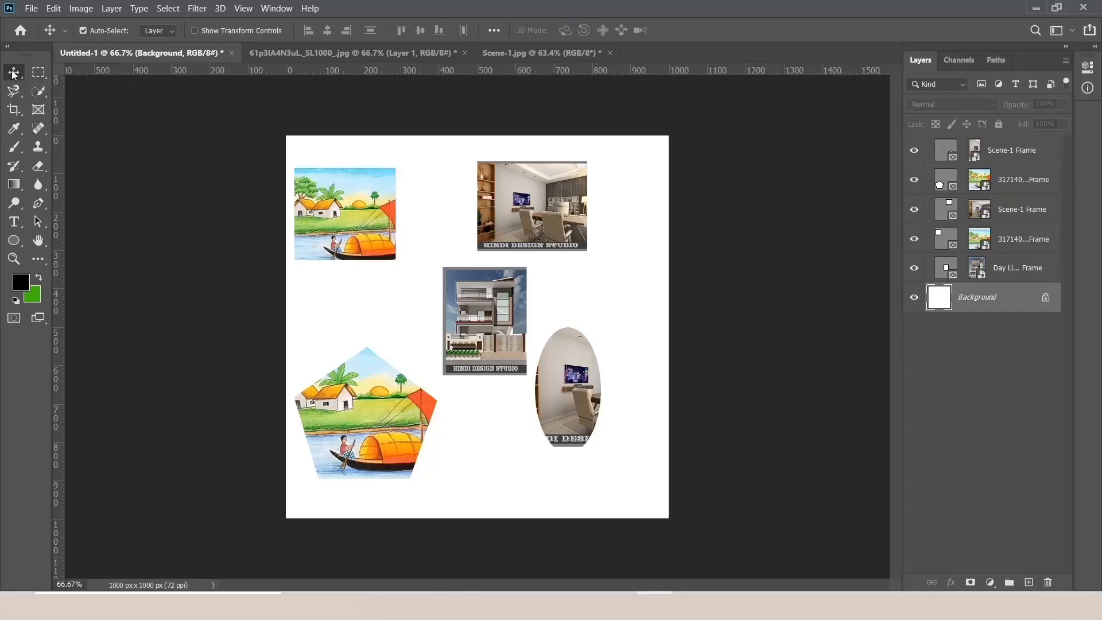
{"action": "left_click", "coordinate": [38, 71]}
{"action": "right_click", "coordinate": [38, 72]}
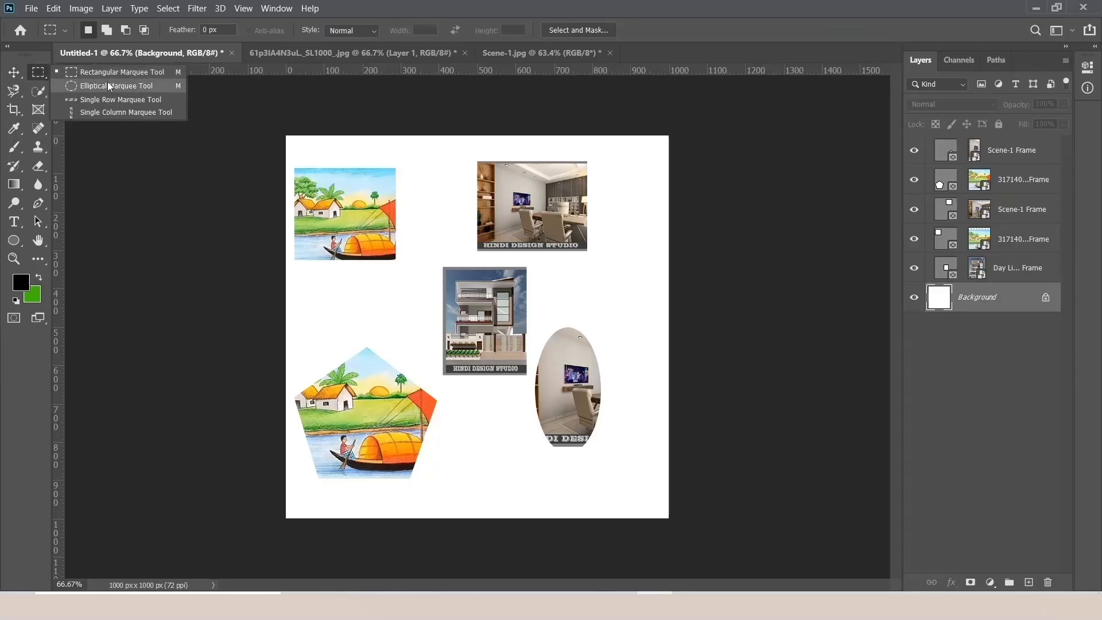
{"action": "left_click", "coordinate": [13, 91]}
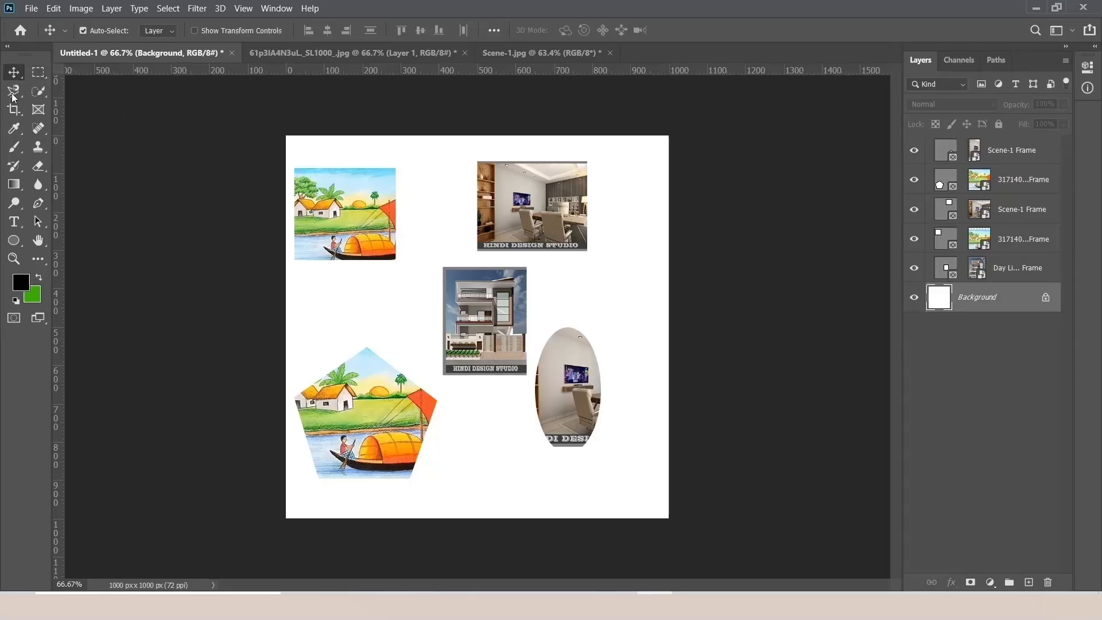
{"action": "right_click", "coordinate": [12, 97]}
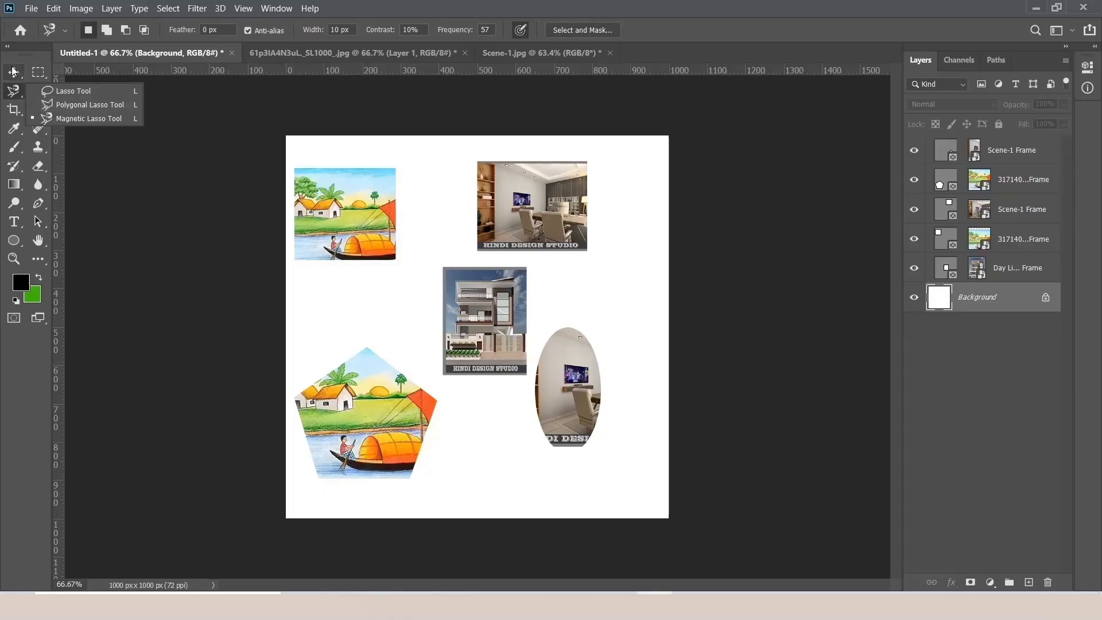
{"action": "key", "text": "v"}
{"action": "left_click", "coordinate": [44, 96]}
{"action": "right_click", "coordinate": [44, 96]}
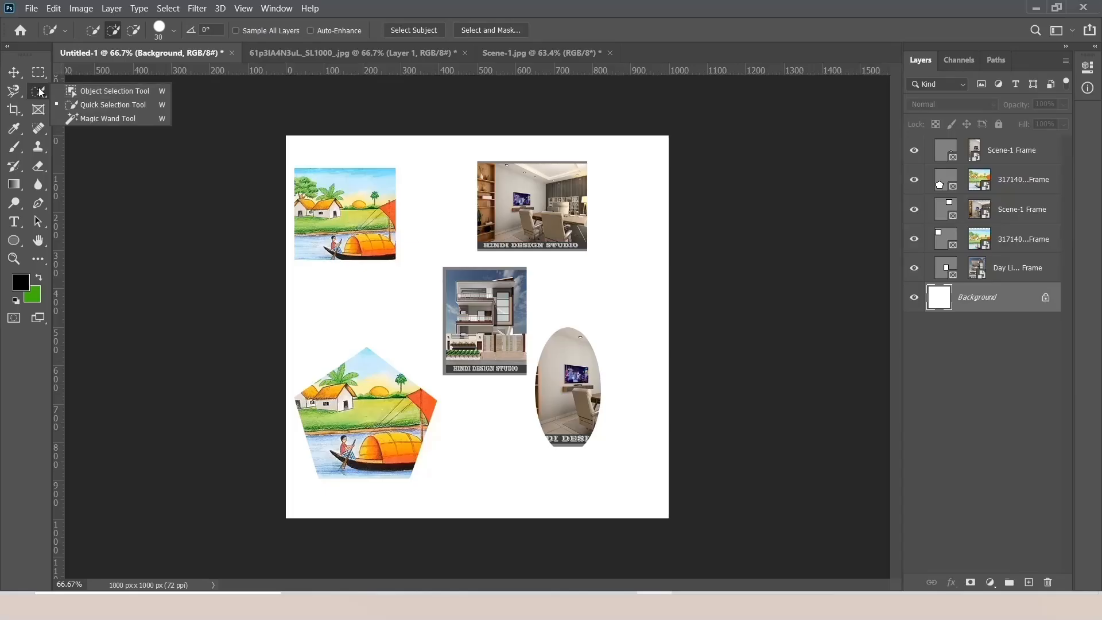
{"action": "left_click", "coordinate": [20, 115]}
{"action": "right_click", "coordinate": [19, 117]}
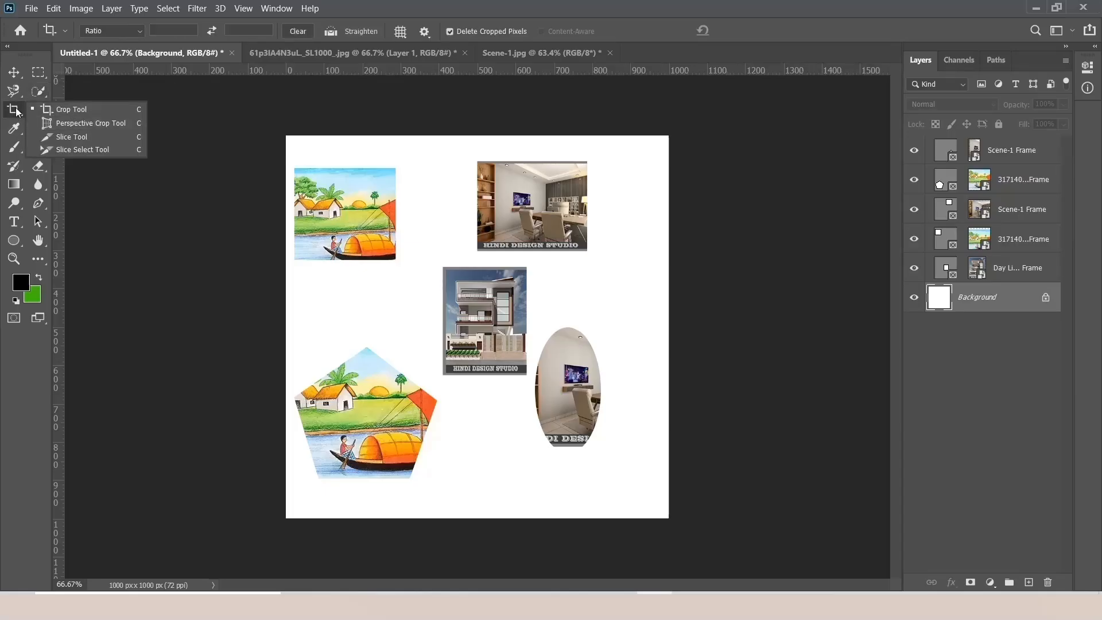
{"action": "left_click", "coordinate": [40, 108]}
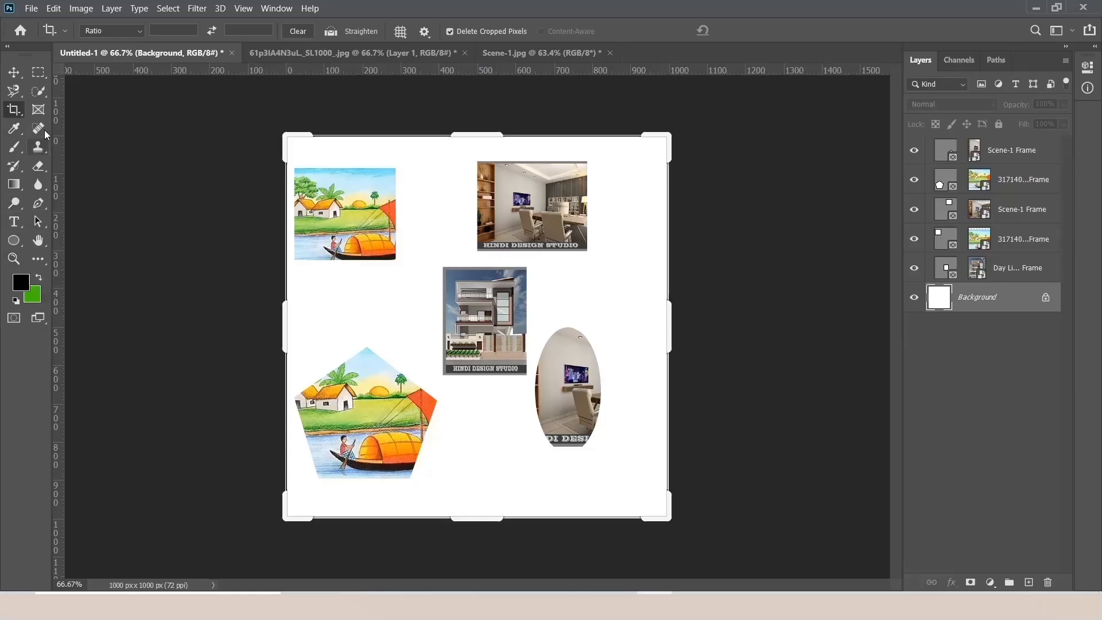
{"action": "left_click", "coordinate": [40, 72]}
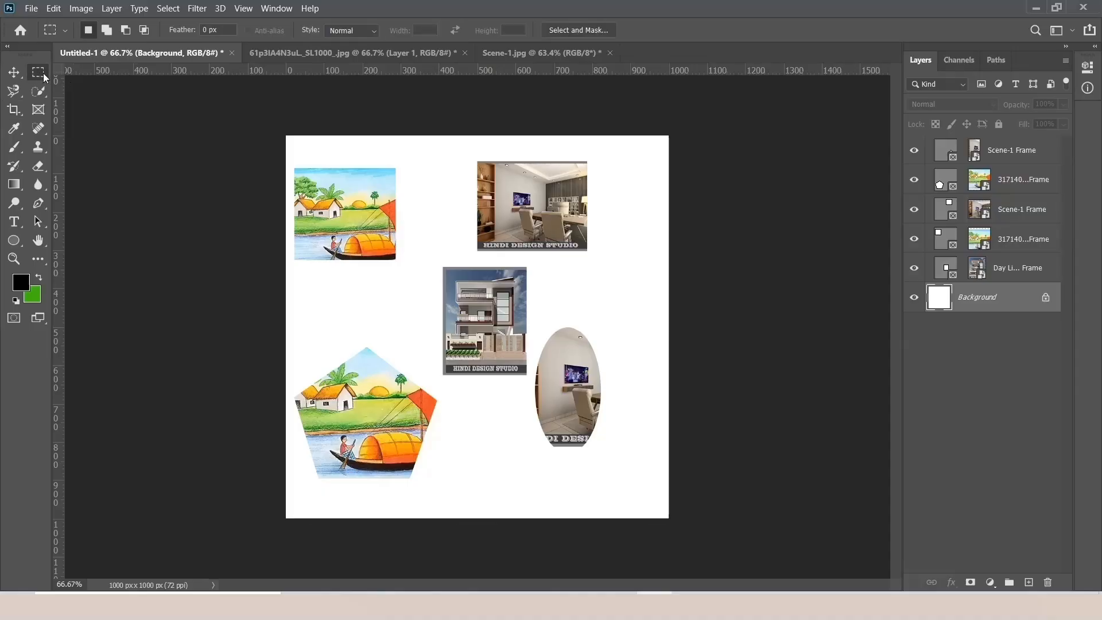